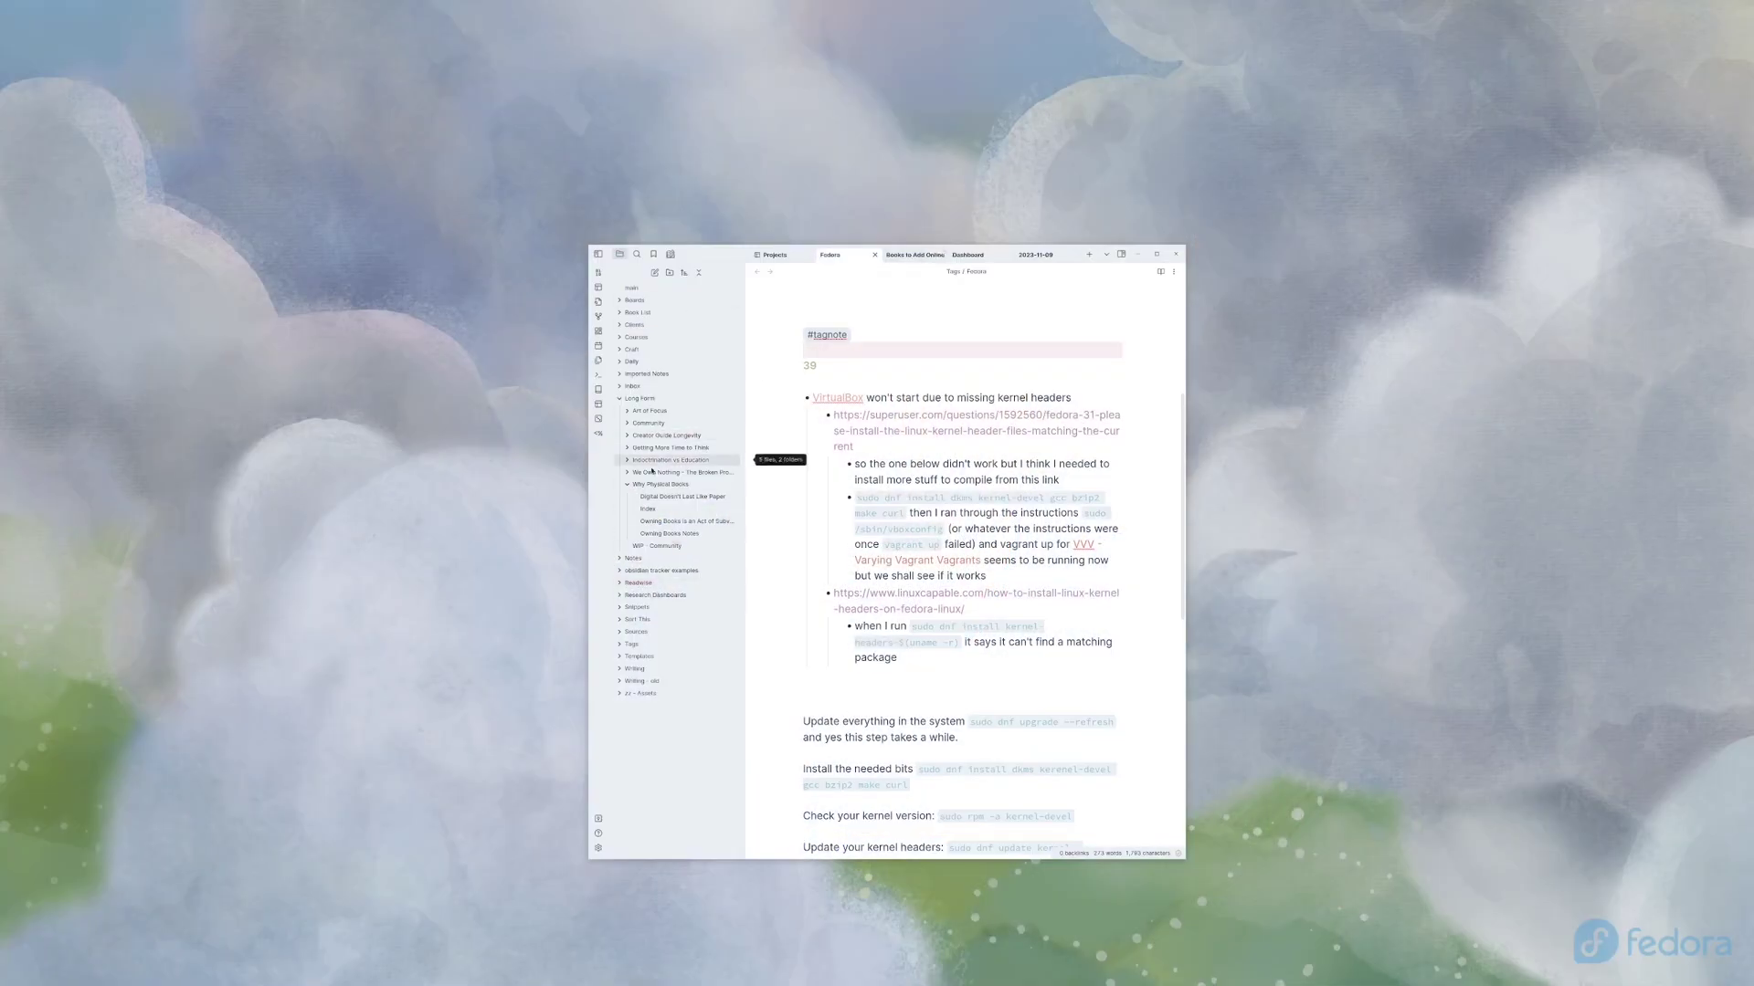
# Collapse the Why Physical Books folder and move the We Own Nothing article window to centre.
pyautogui.click(628, 484)
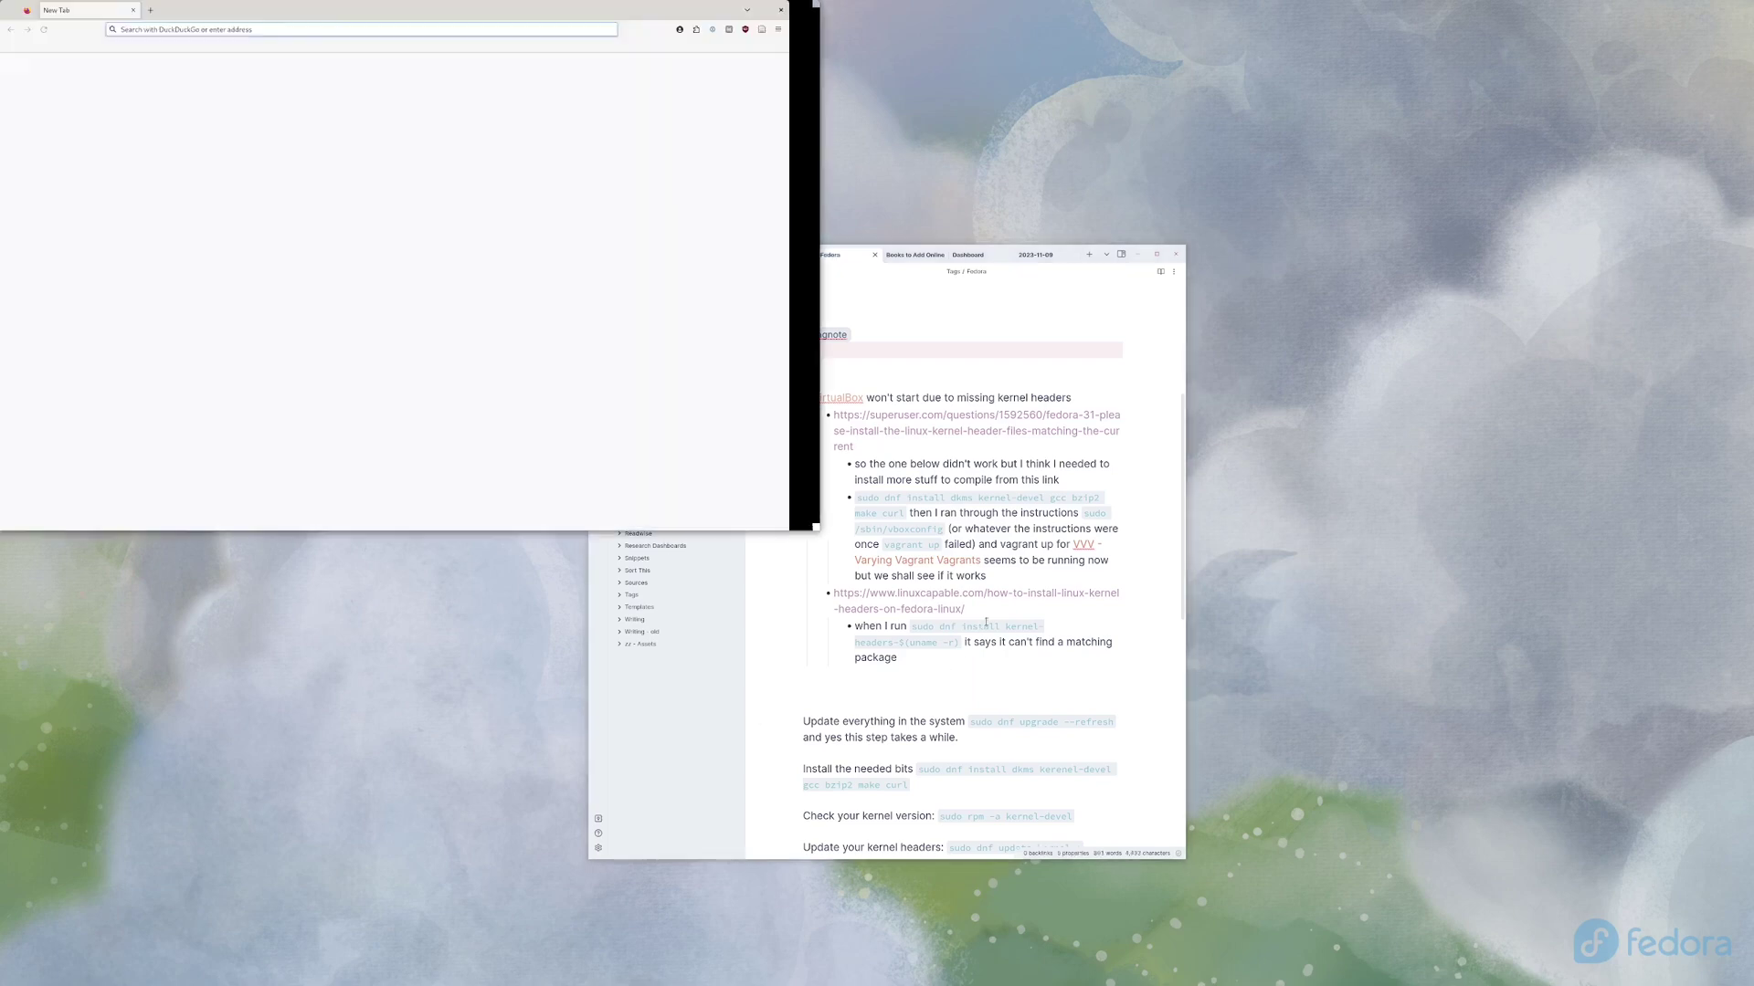
pyautogui.moveTo(566, 15); pyautogui.dragTo(1039, 58)
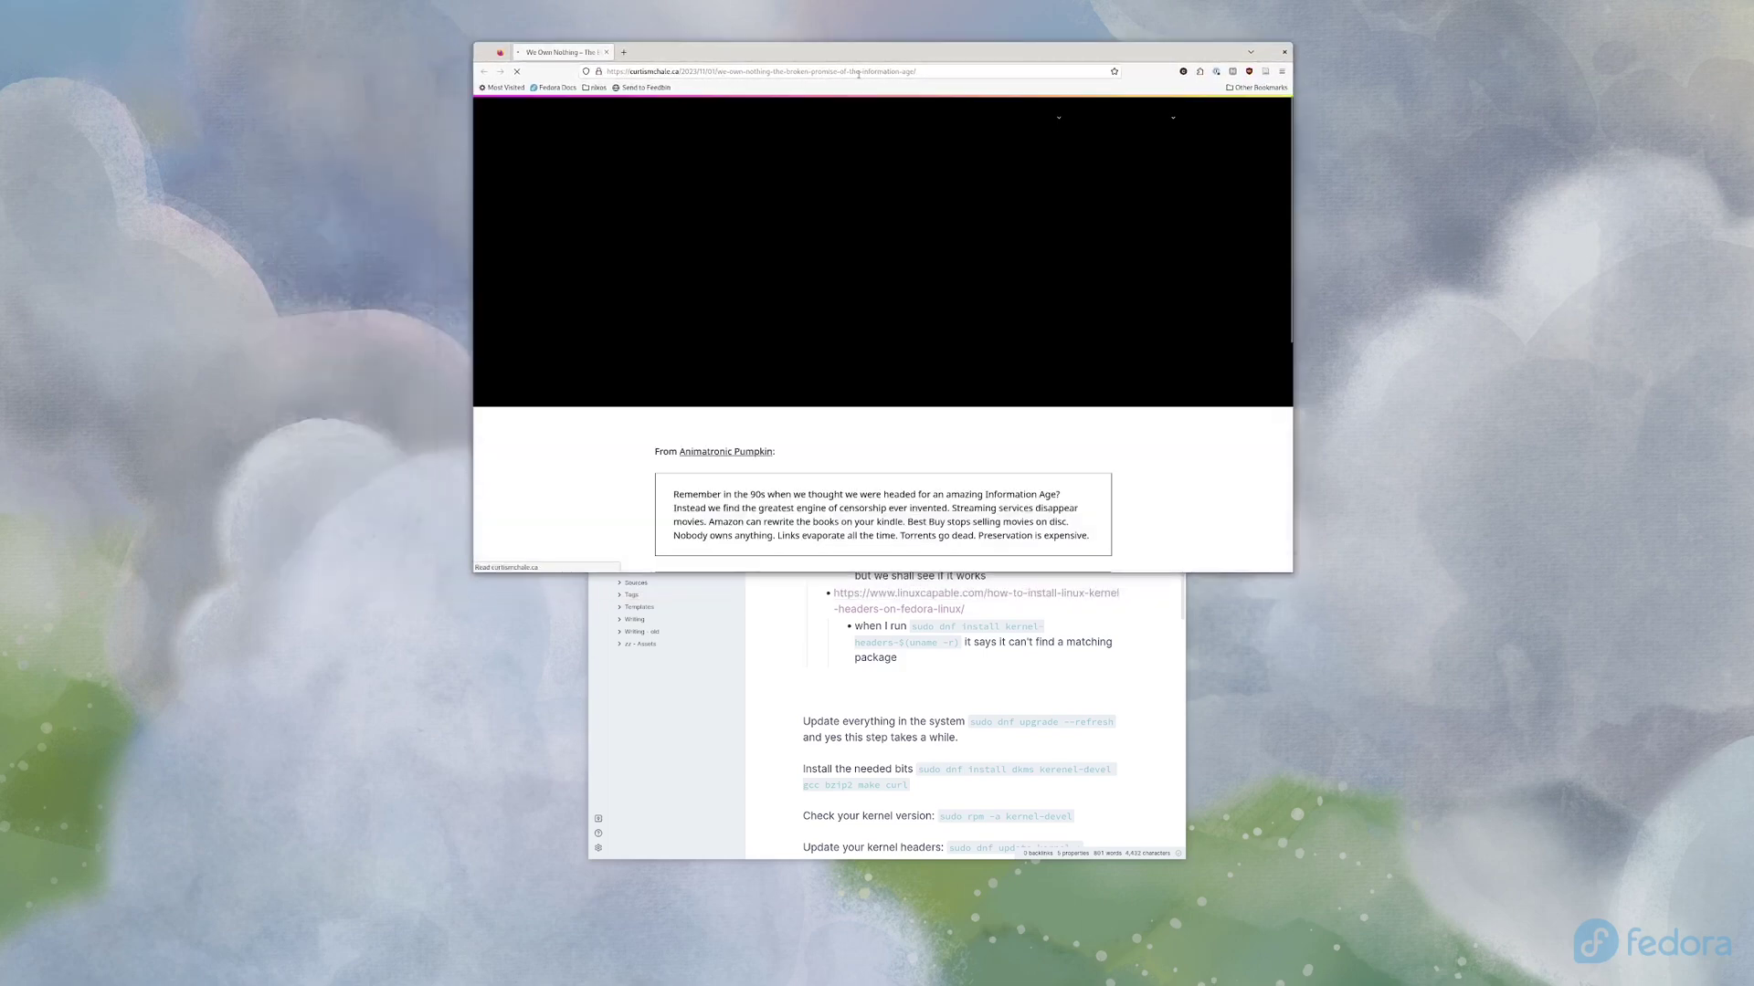
pyautogui.scroll(-4, 600, 505)
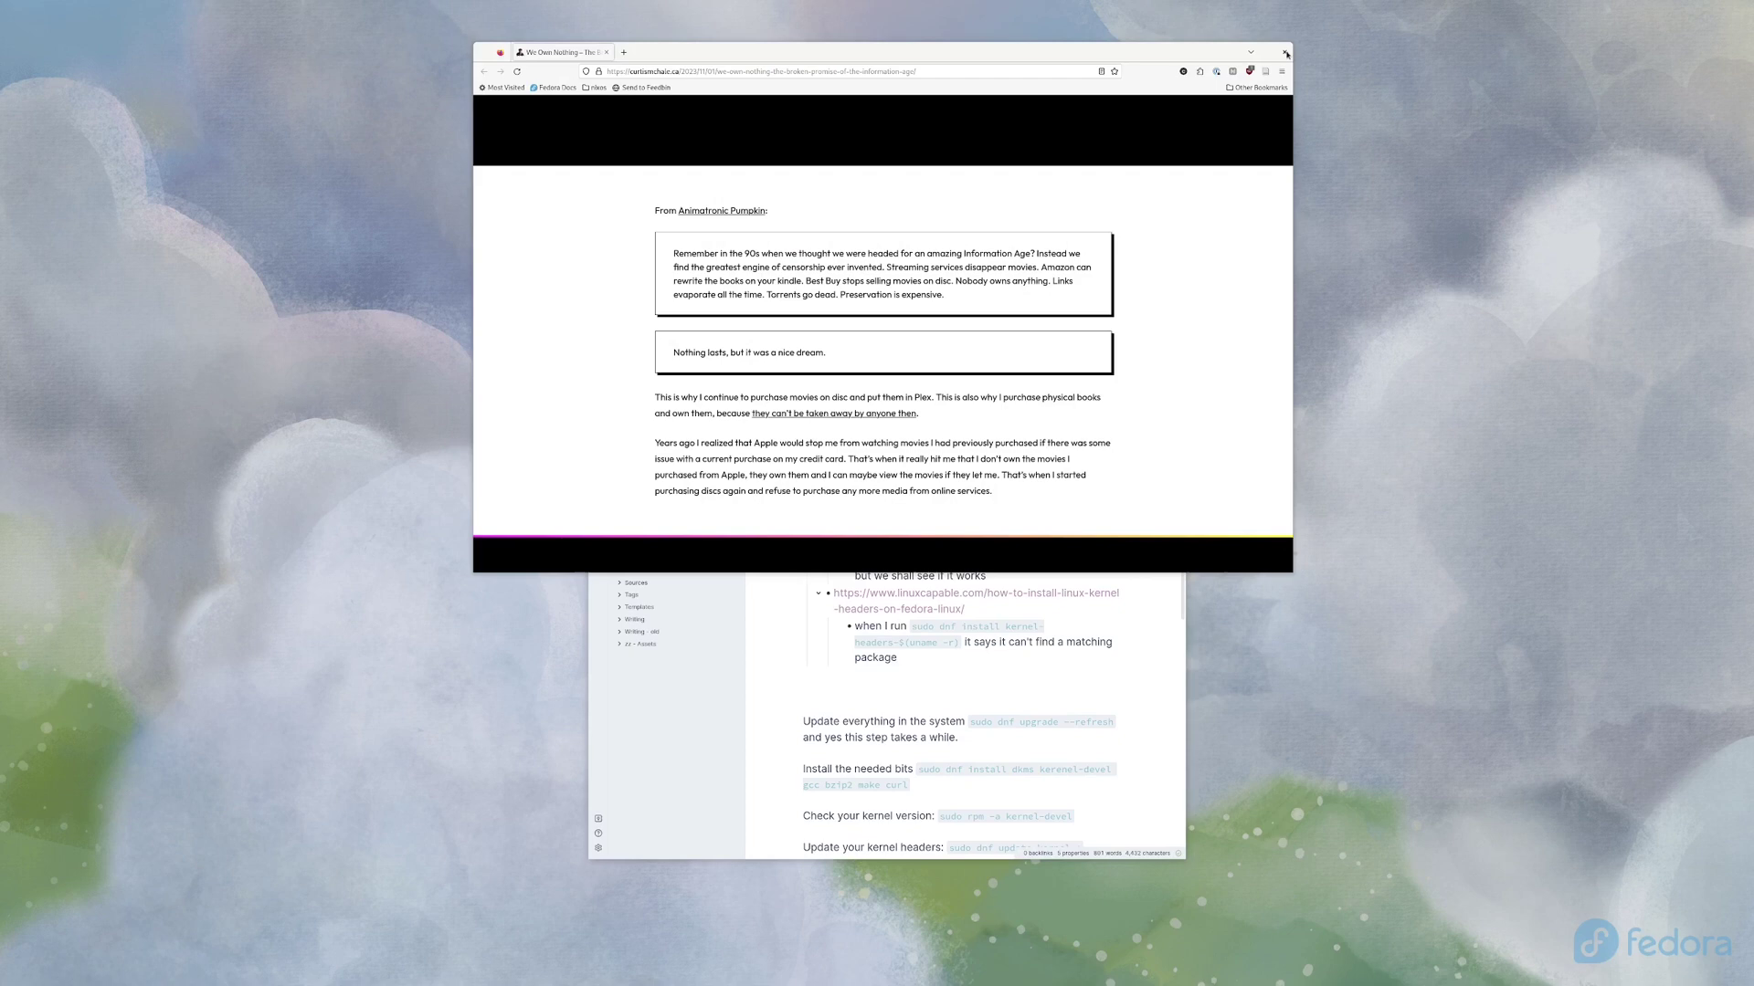
# Close Firefox, expand Why Physical Books, and list the scenes of the We Own Nothing Longform project.
pyautogui.click(1285, 52)
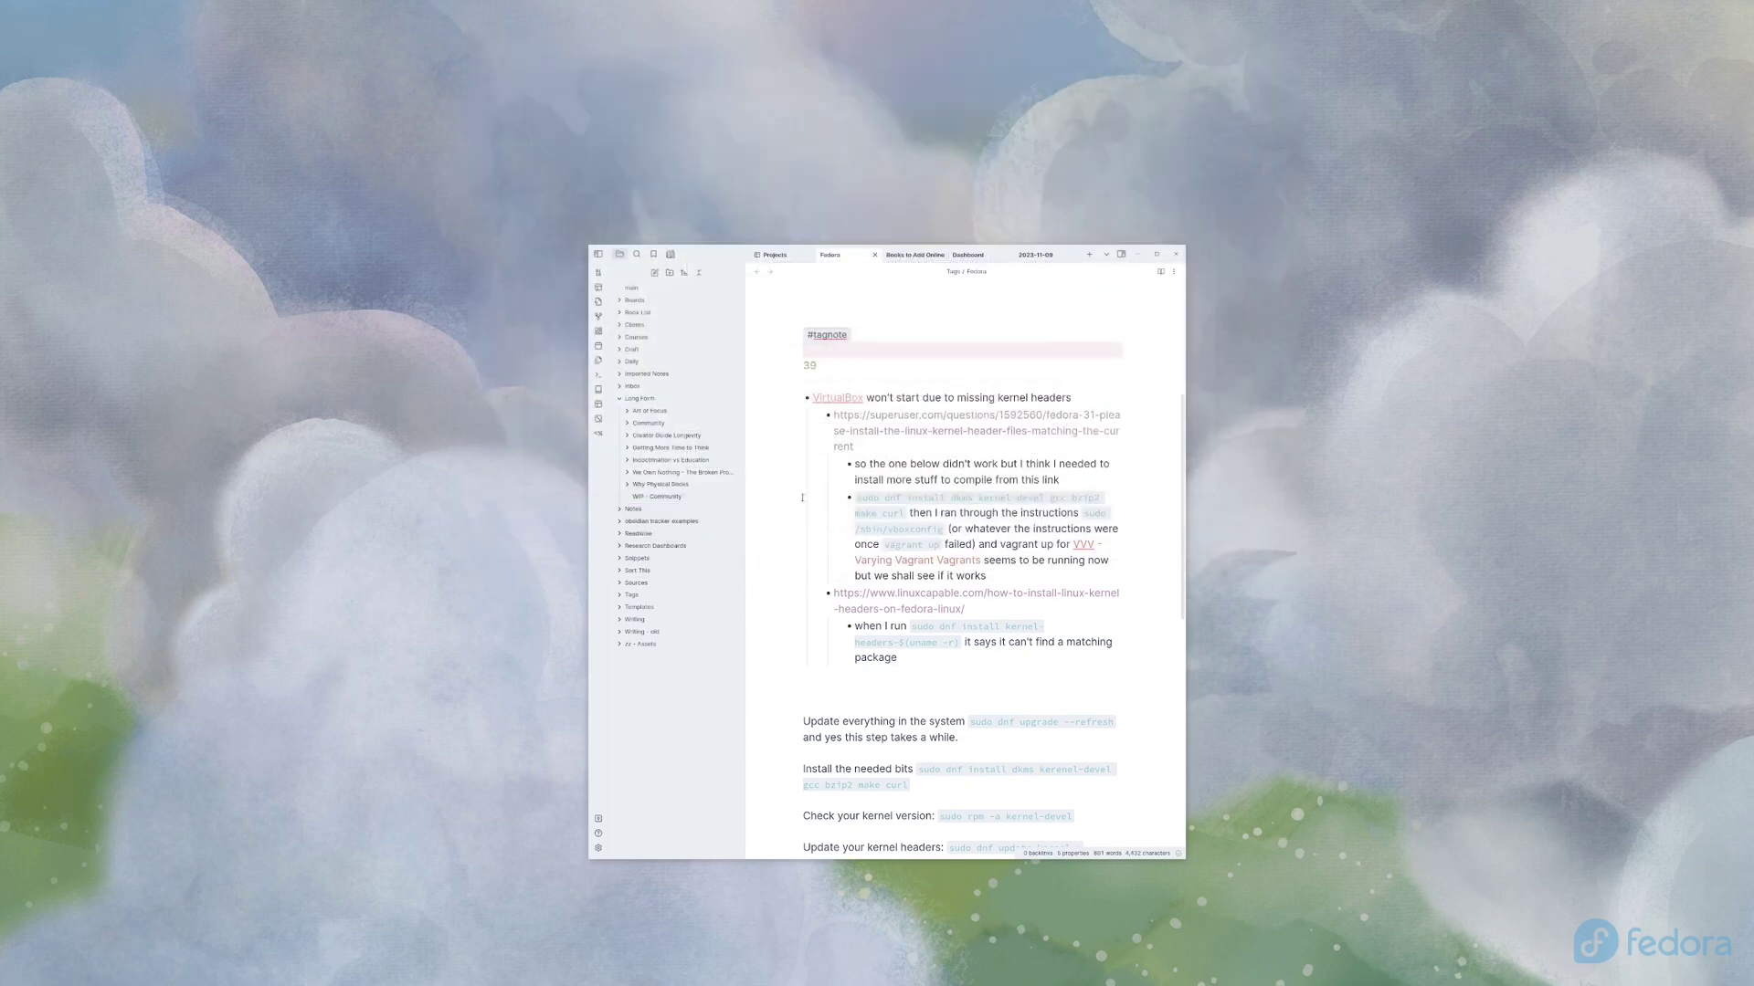
pyautogui.click(624, 485)
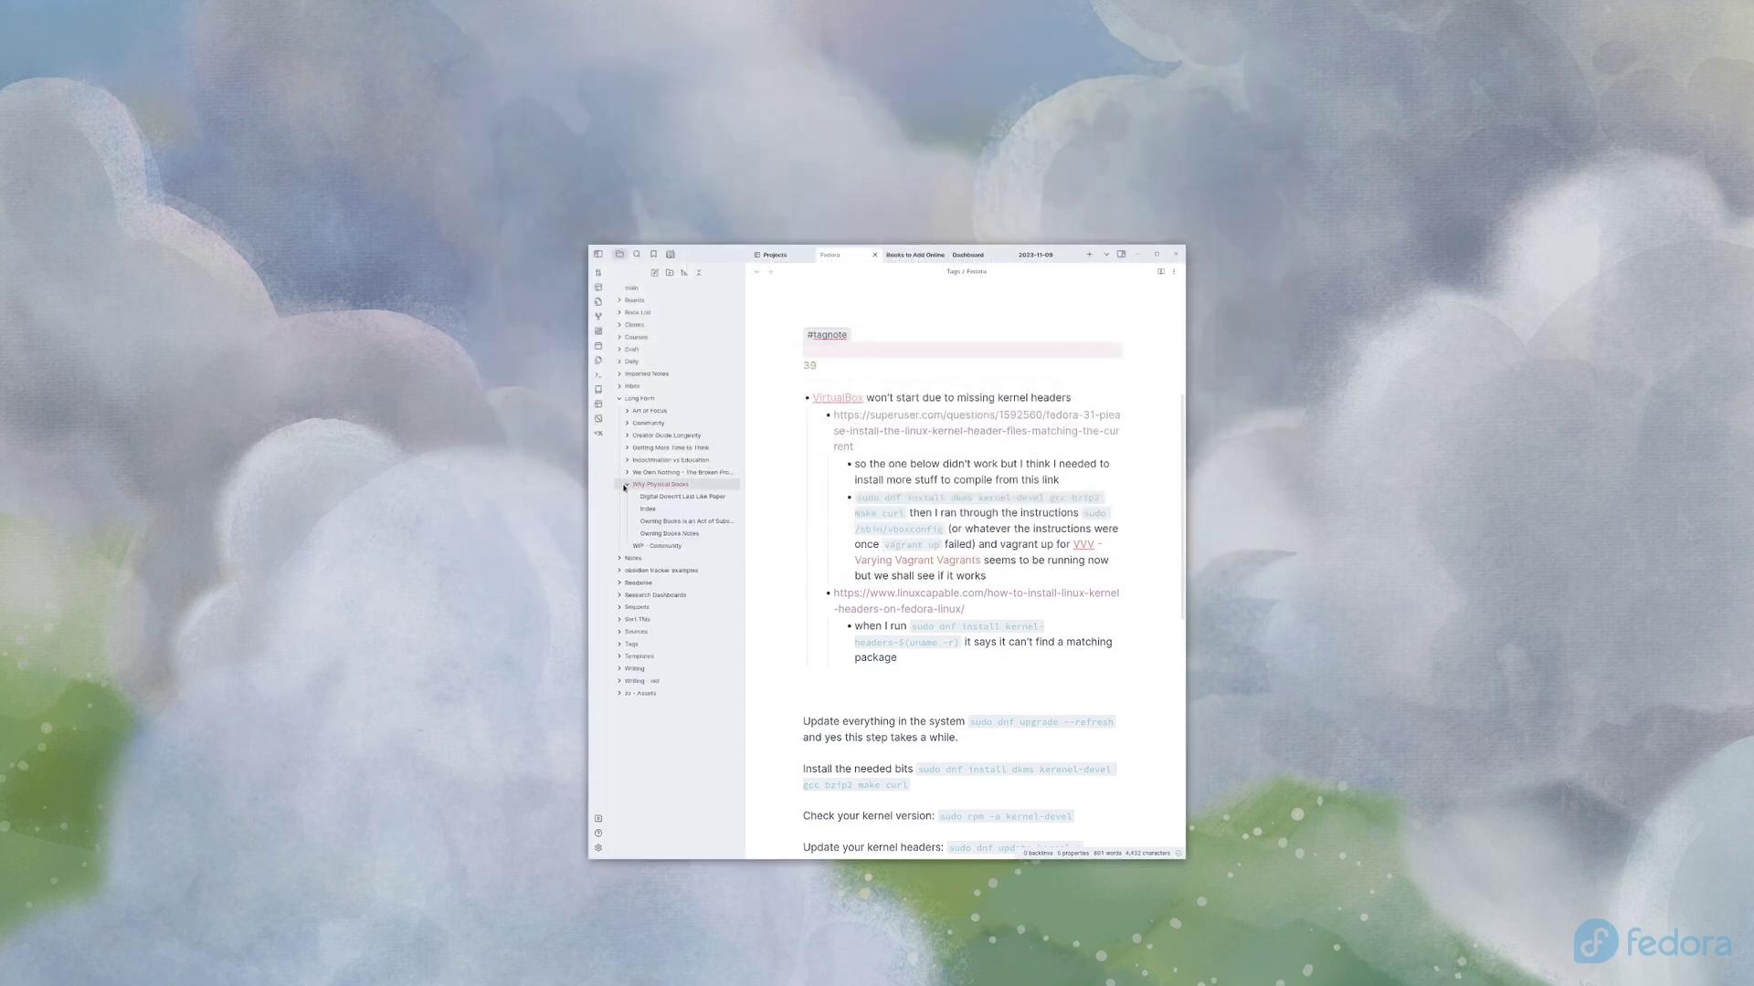
pyautogui.click(672, 255)
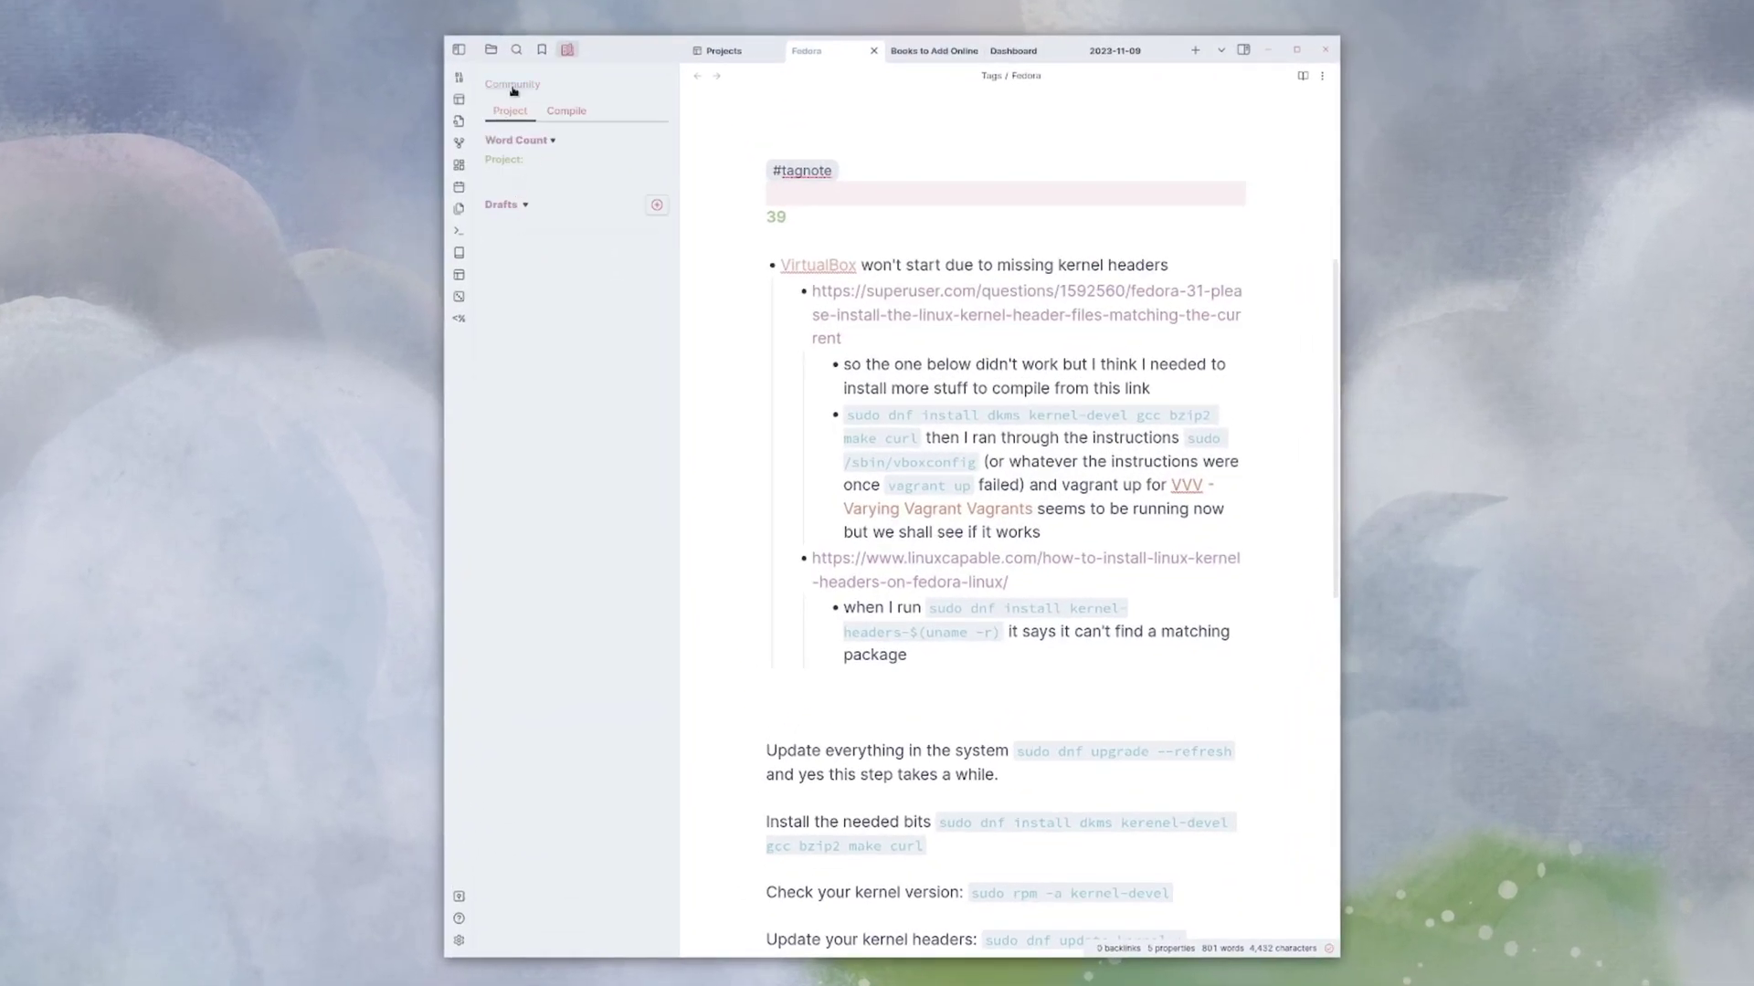
pyautogui.click(512, 91)
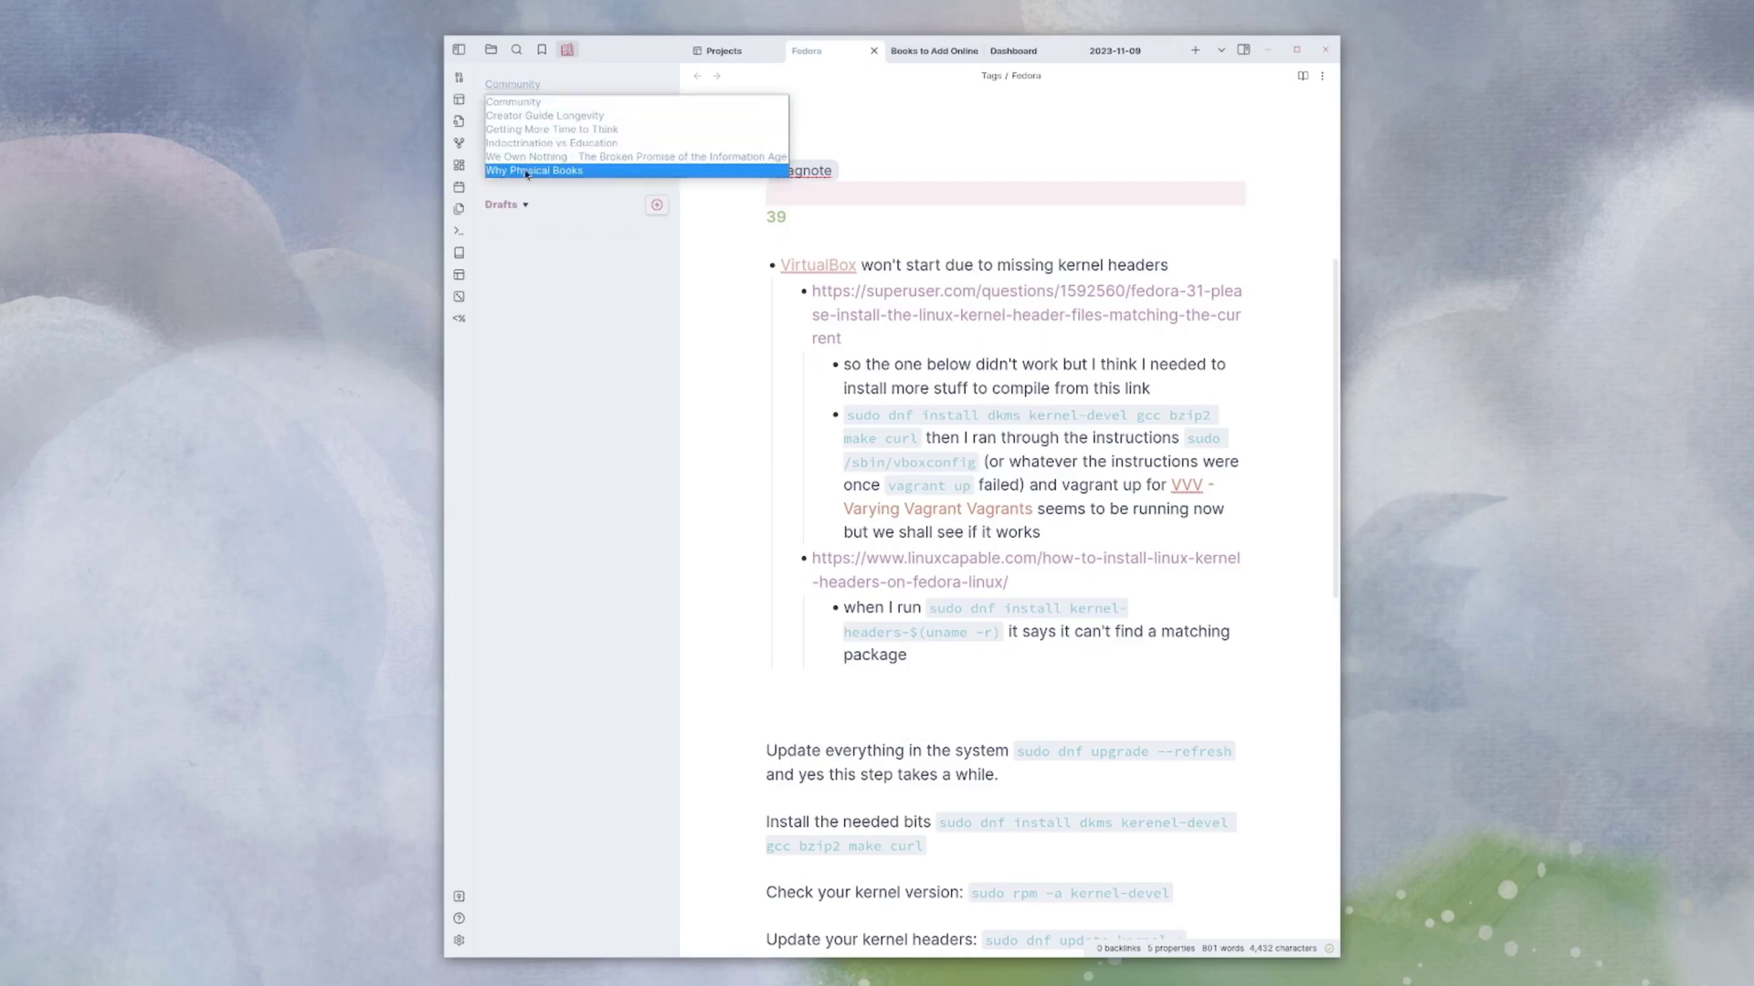
pyautogui.press('Up')
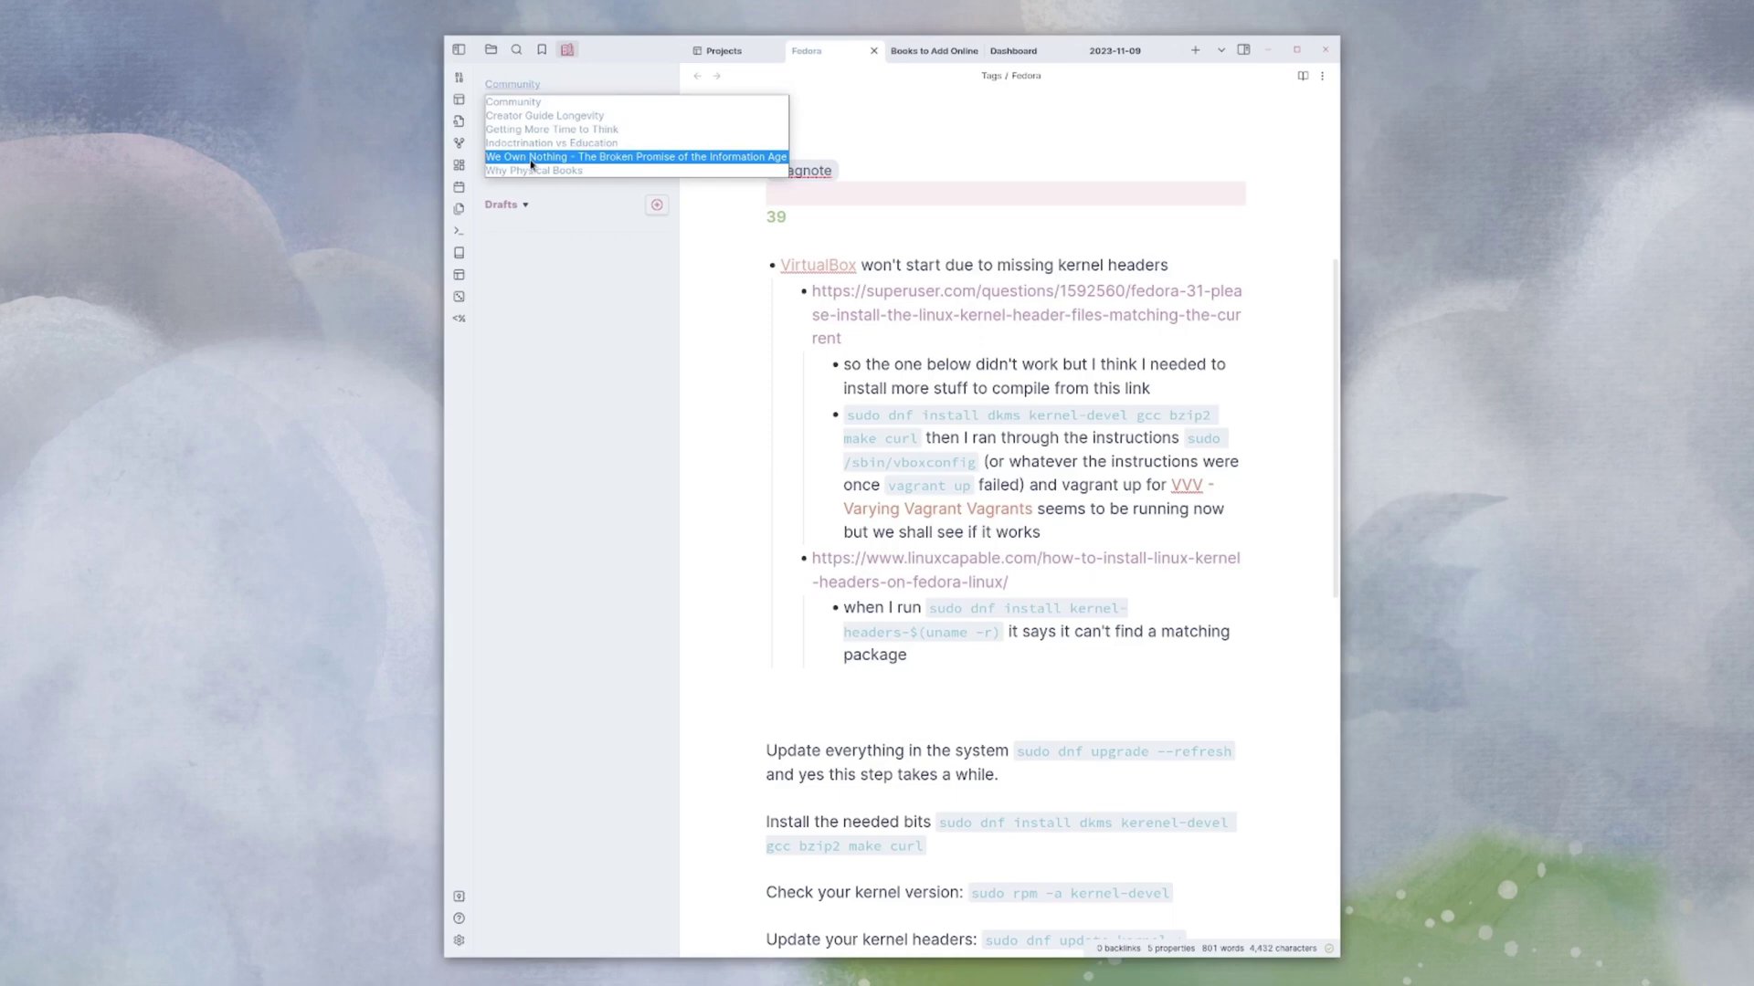
pyautogui.click(531, 158)
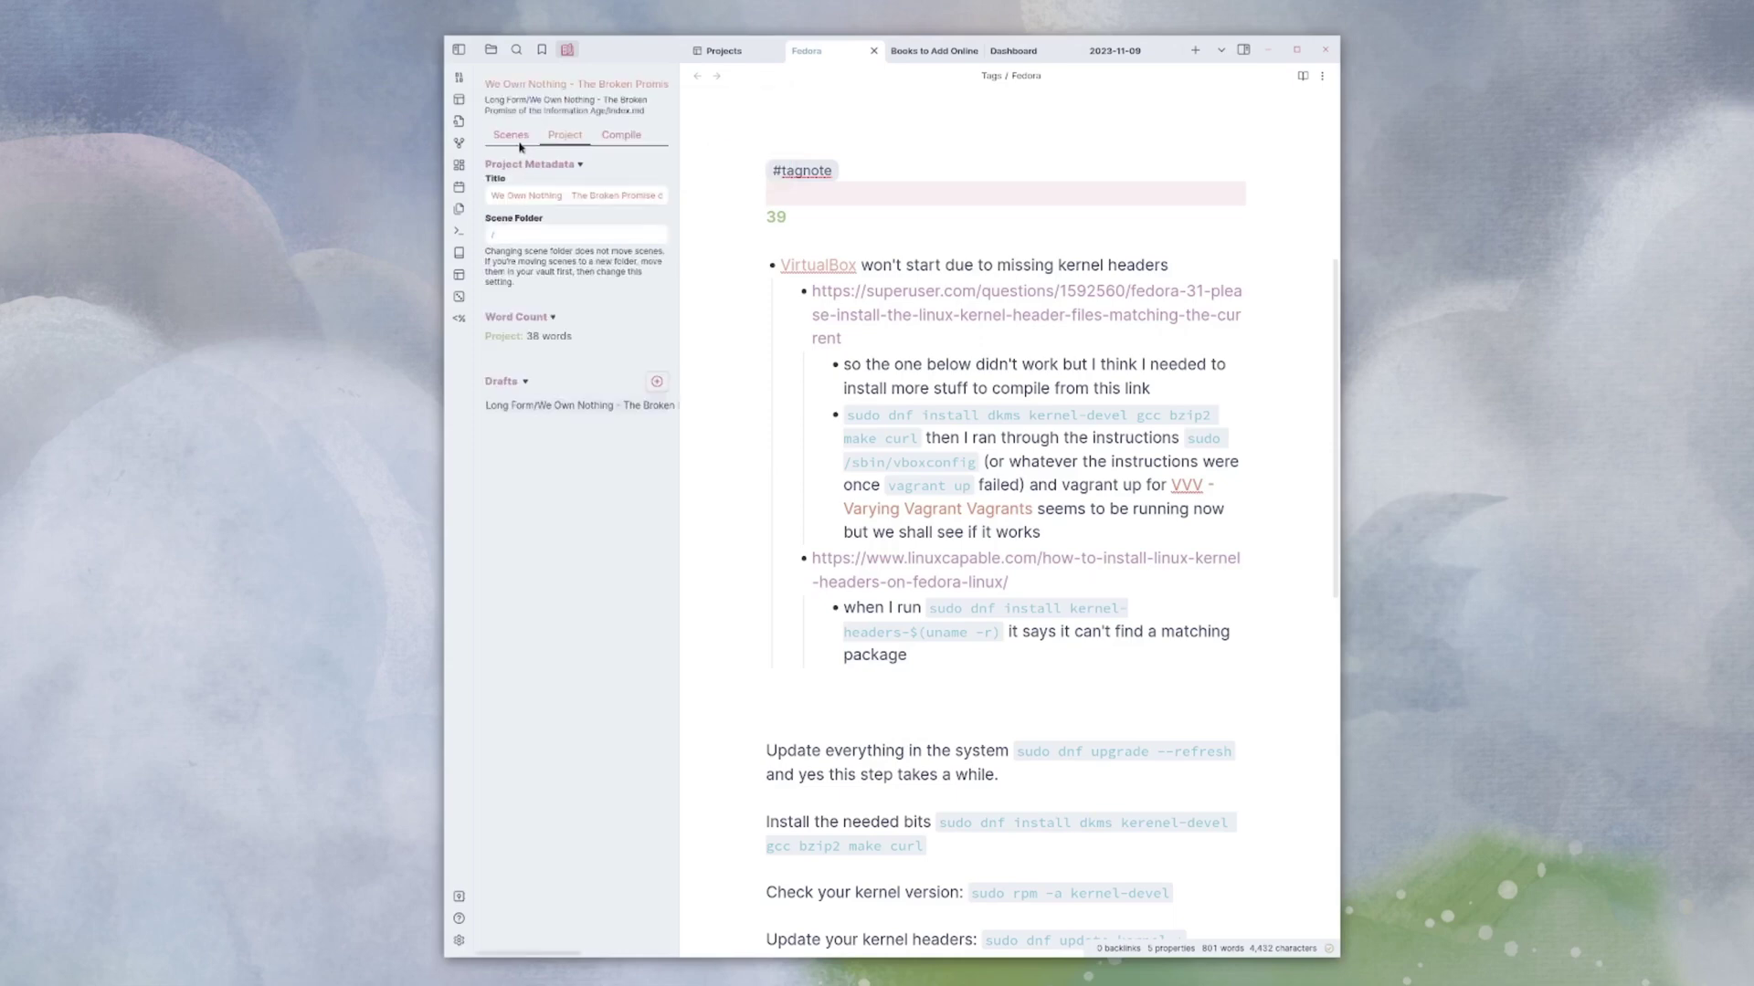
pyautogui.click(513, 134)
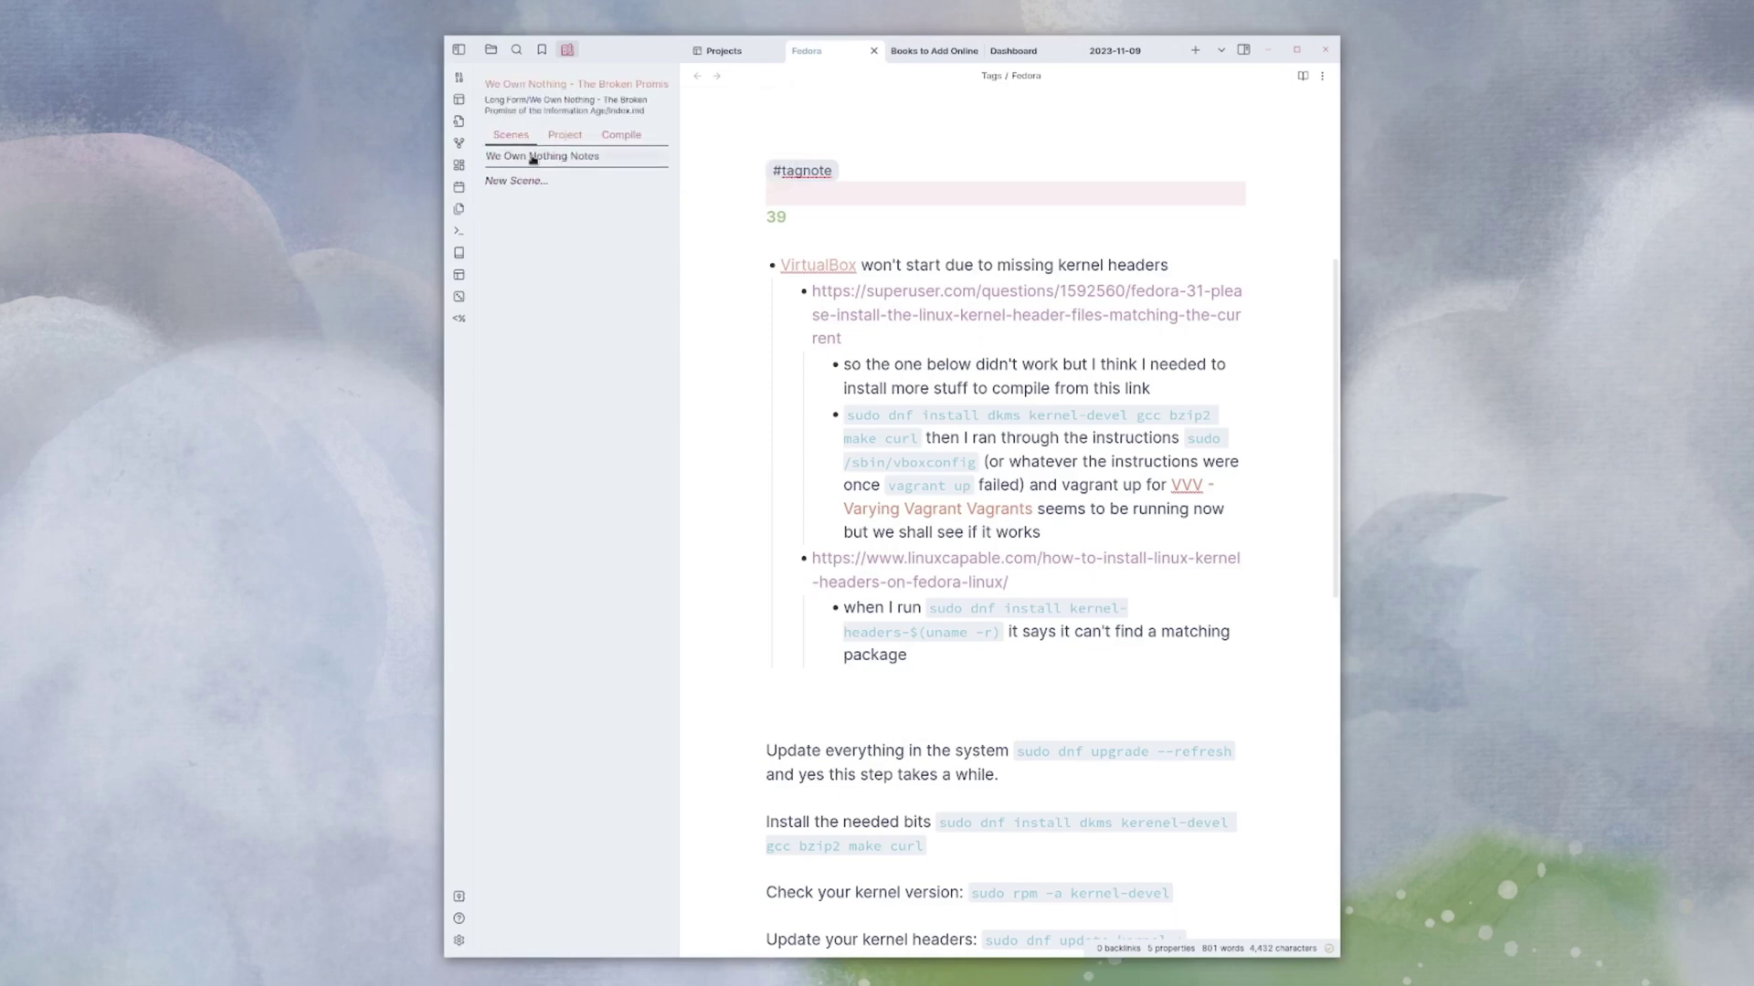
# Open the We Own Nothing Notes scene and select its last bullet, about The Revenge of Analog.
pyautogui.click(531, 157)
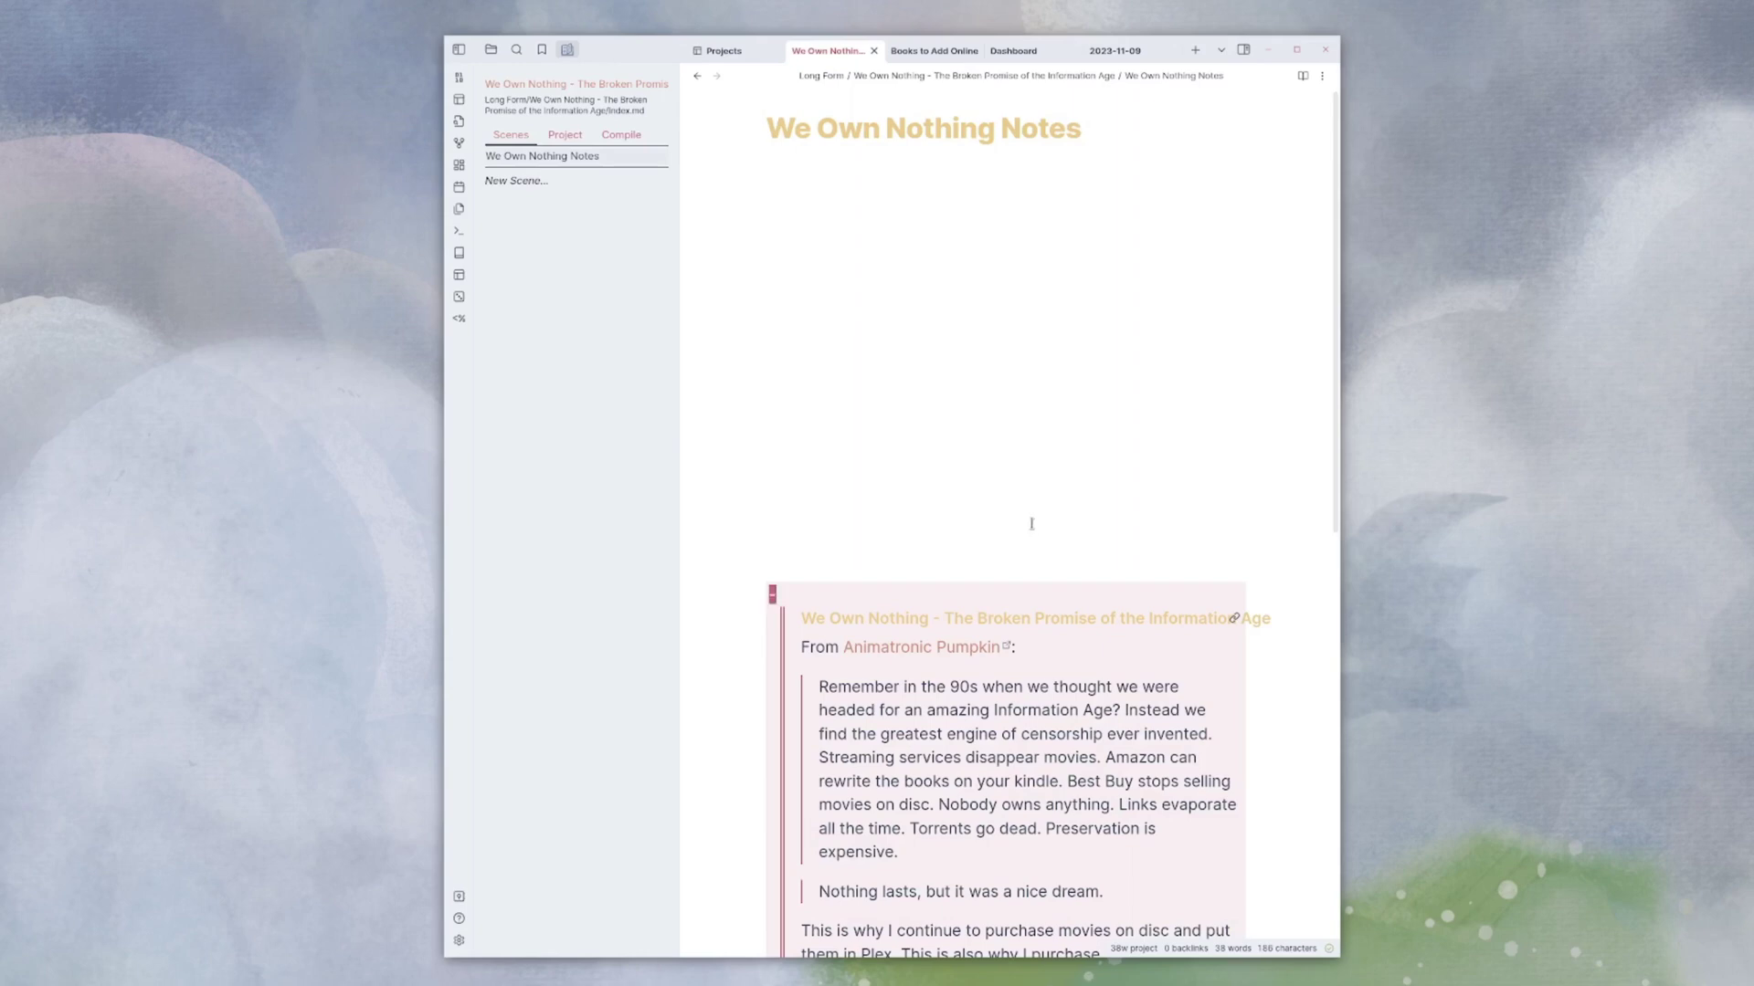
pyautogui.scroll(-3, 1033, 523)
pyautogui.scroll(-3, 1032, 525)
pyautogui.scroll(-3, 1032, 523)
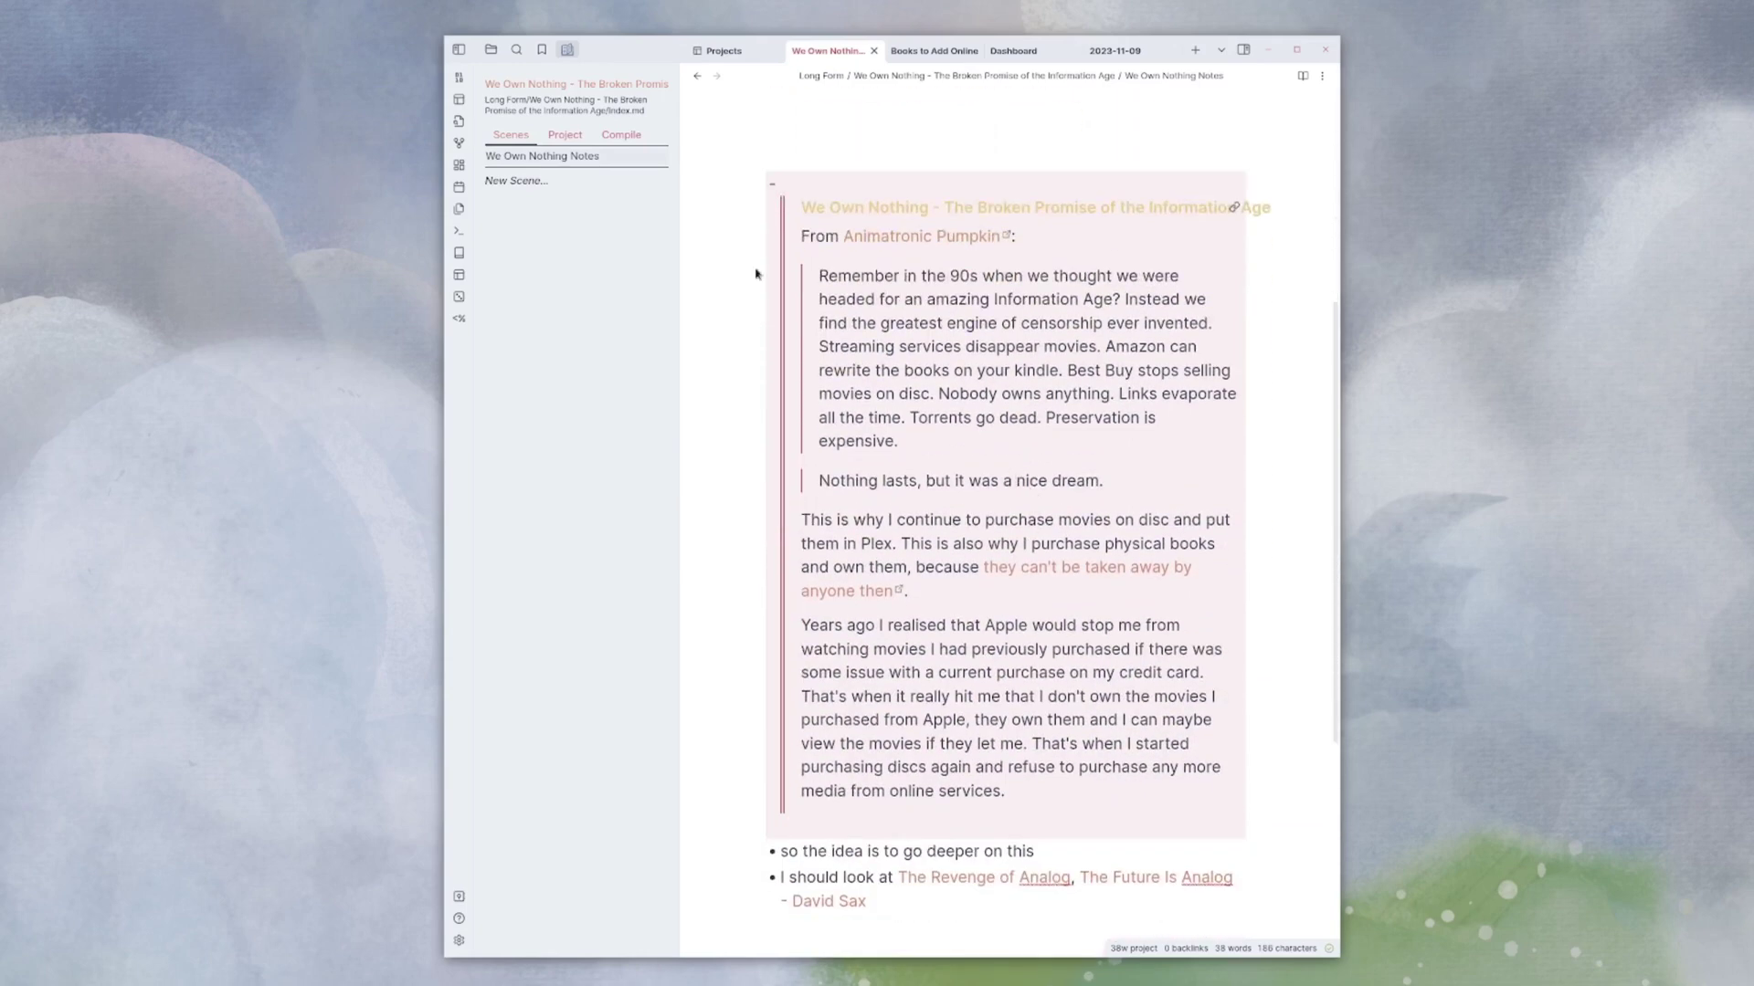
pyautogui.scroll(3, 742, 199)
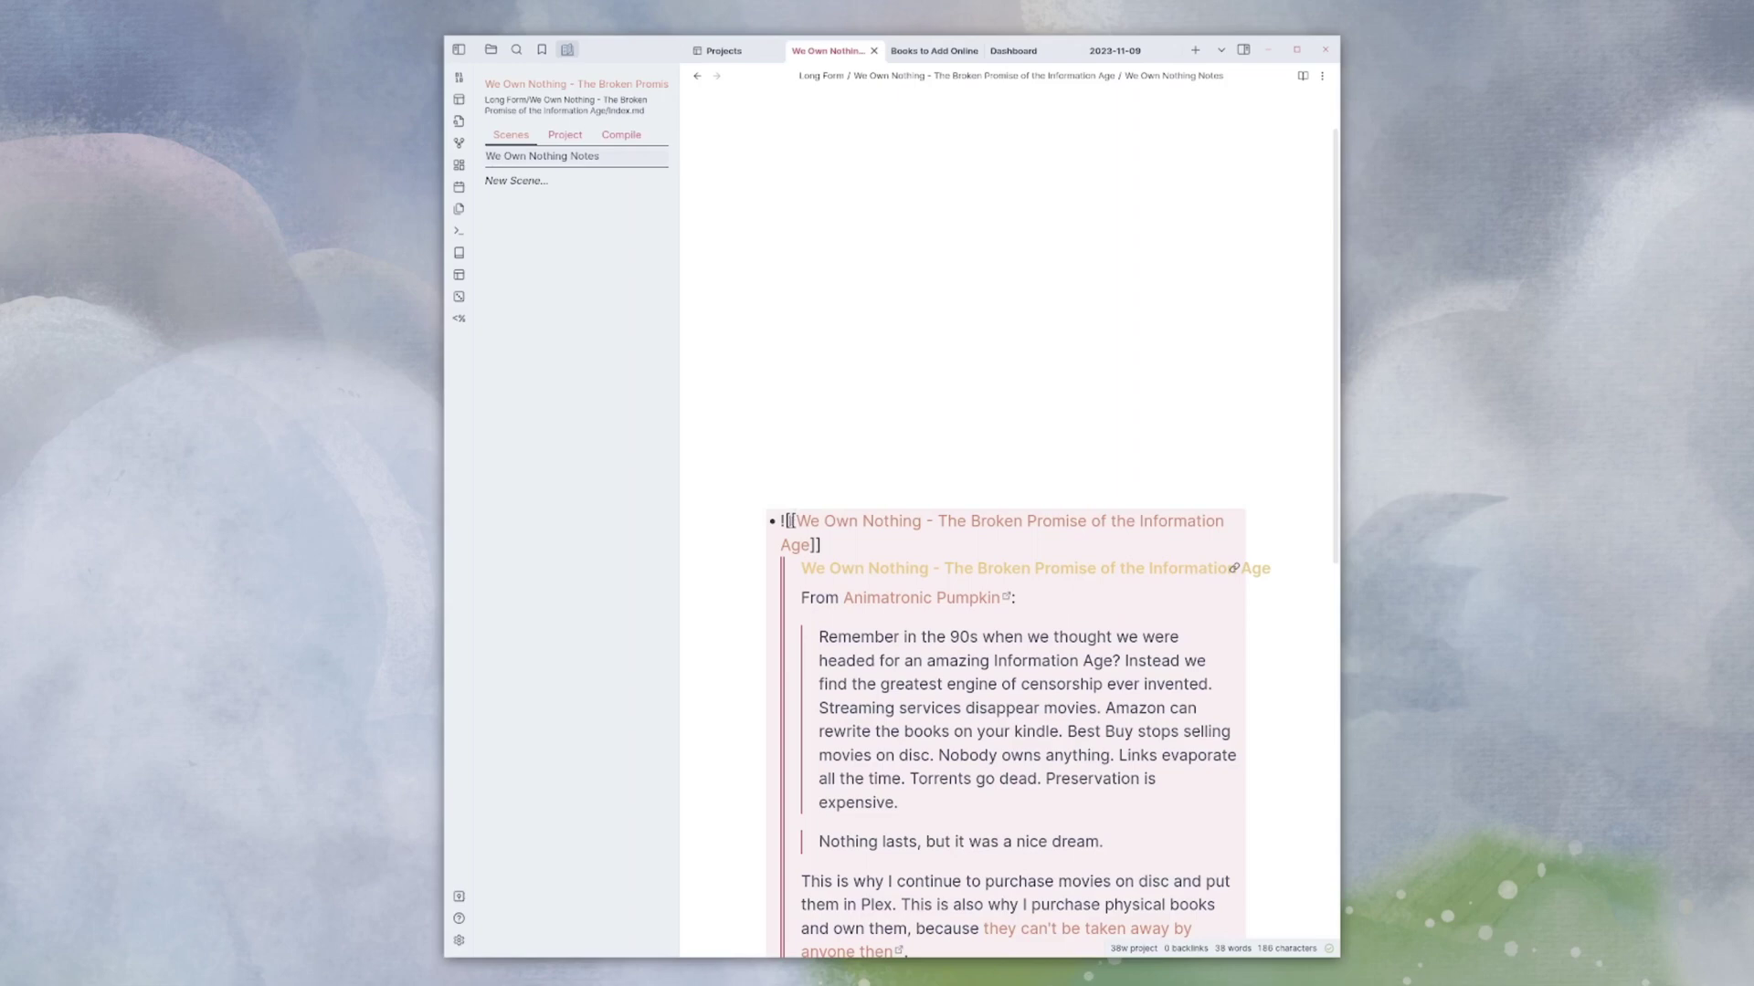
pyautogui.scroll(-3, 747, 610)
pyautogui.scroll(-5, 948, 666)
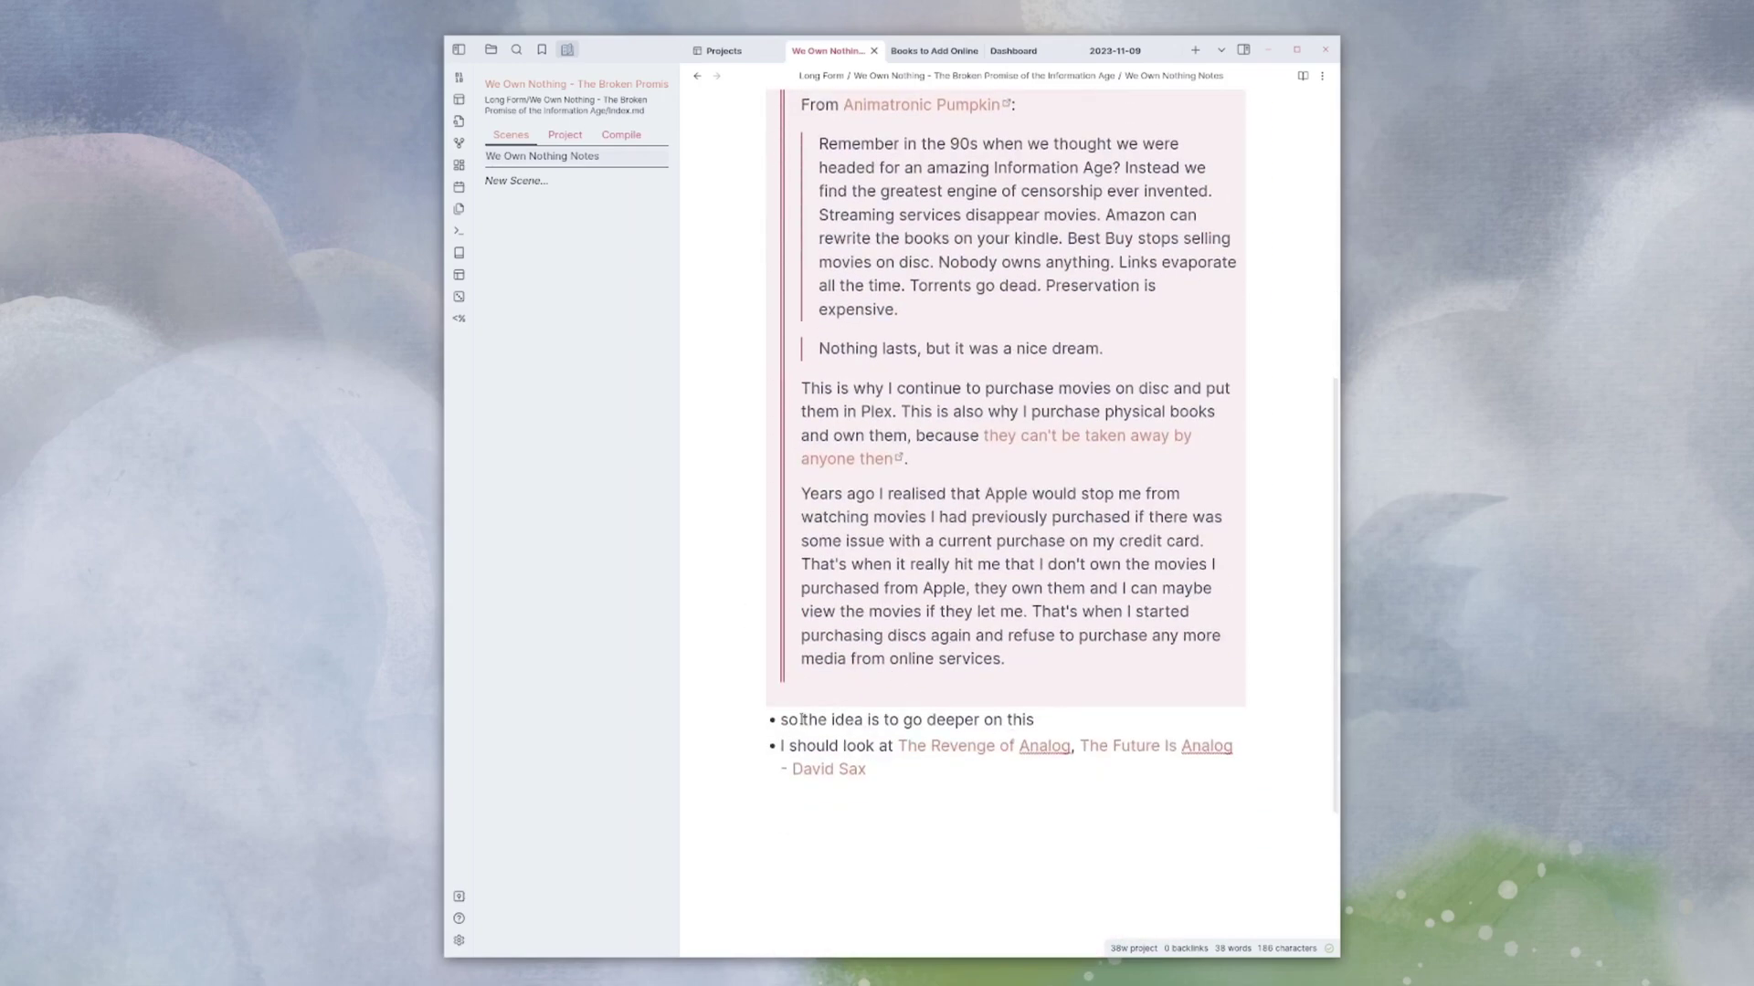
pyautogui.moveTo(781, 746); pyautogui.dragTo(927, 767)
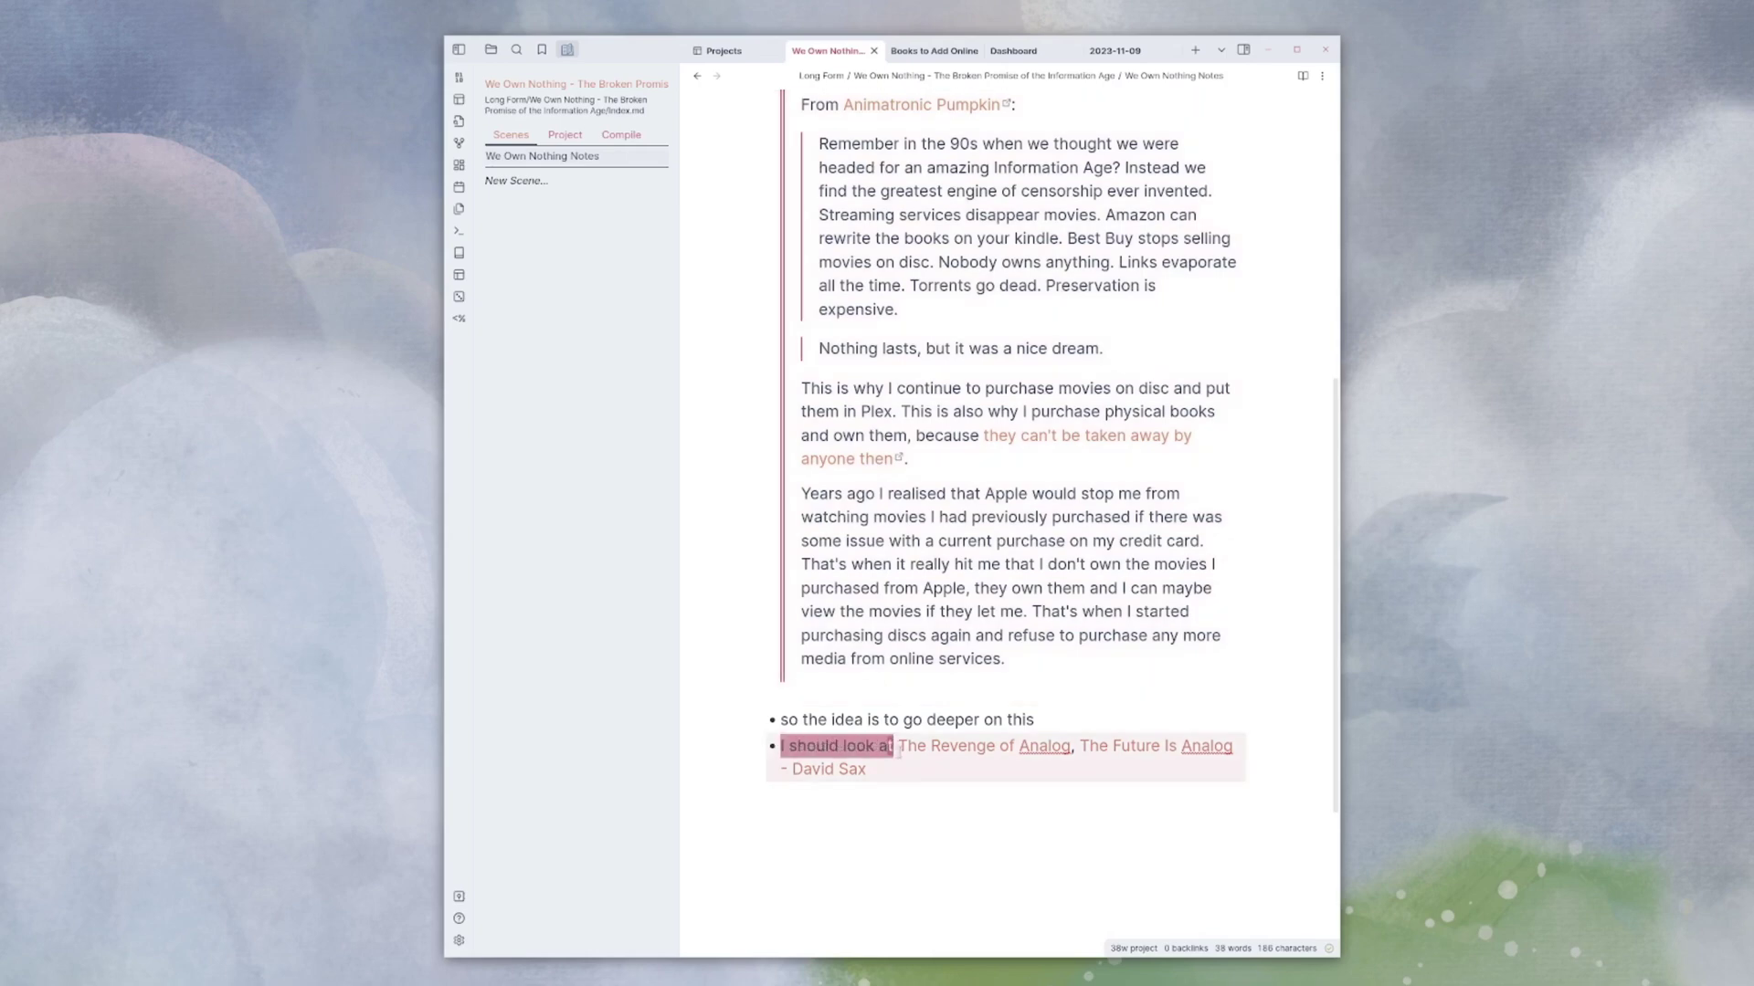
pyautogui.click(929, 804)
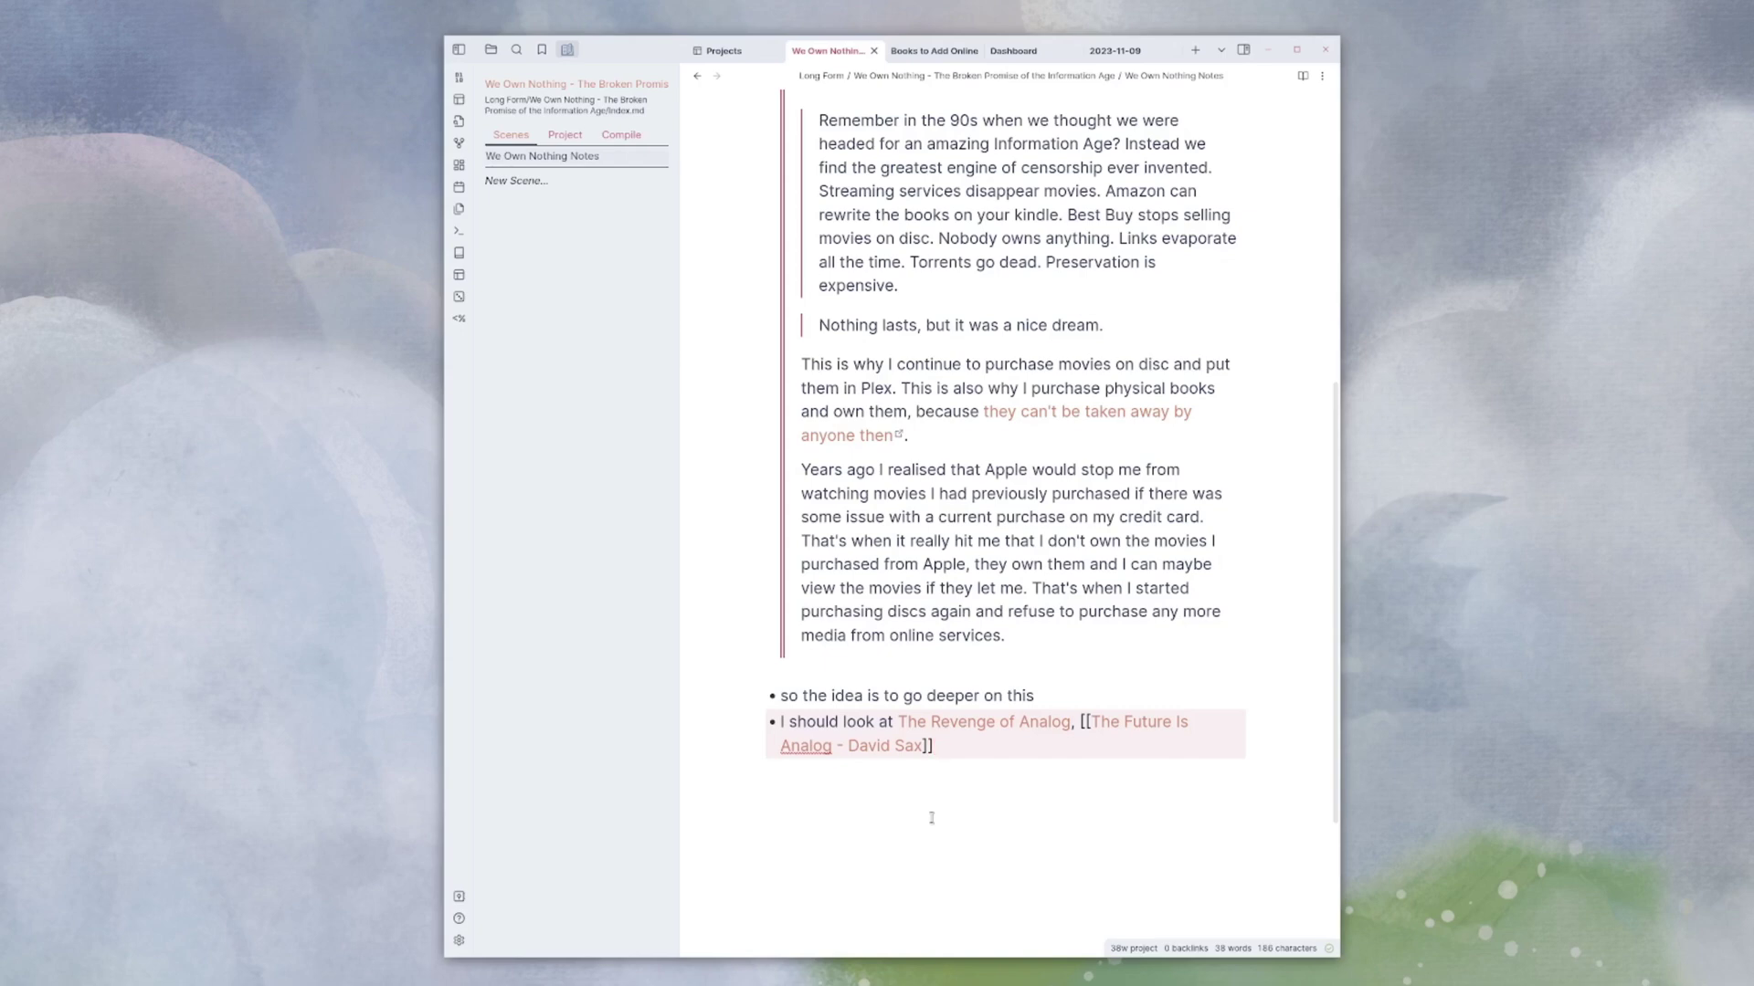
# Pass through Why Physical Books, make Getting More Time to Think active, and open Time to Think - Notes.
pyautogui.click(536, 83)
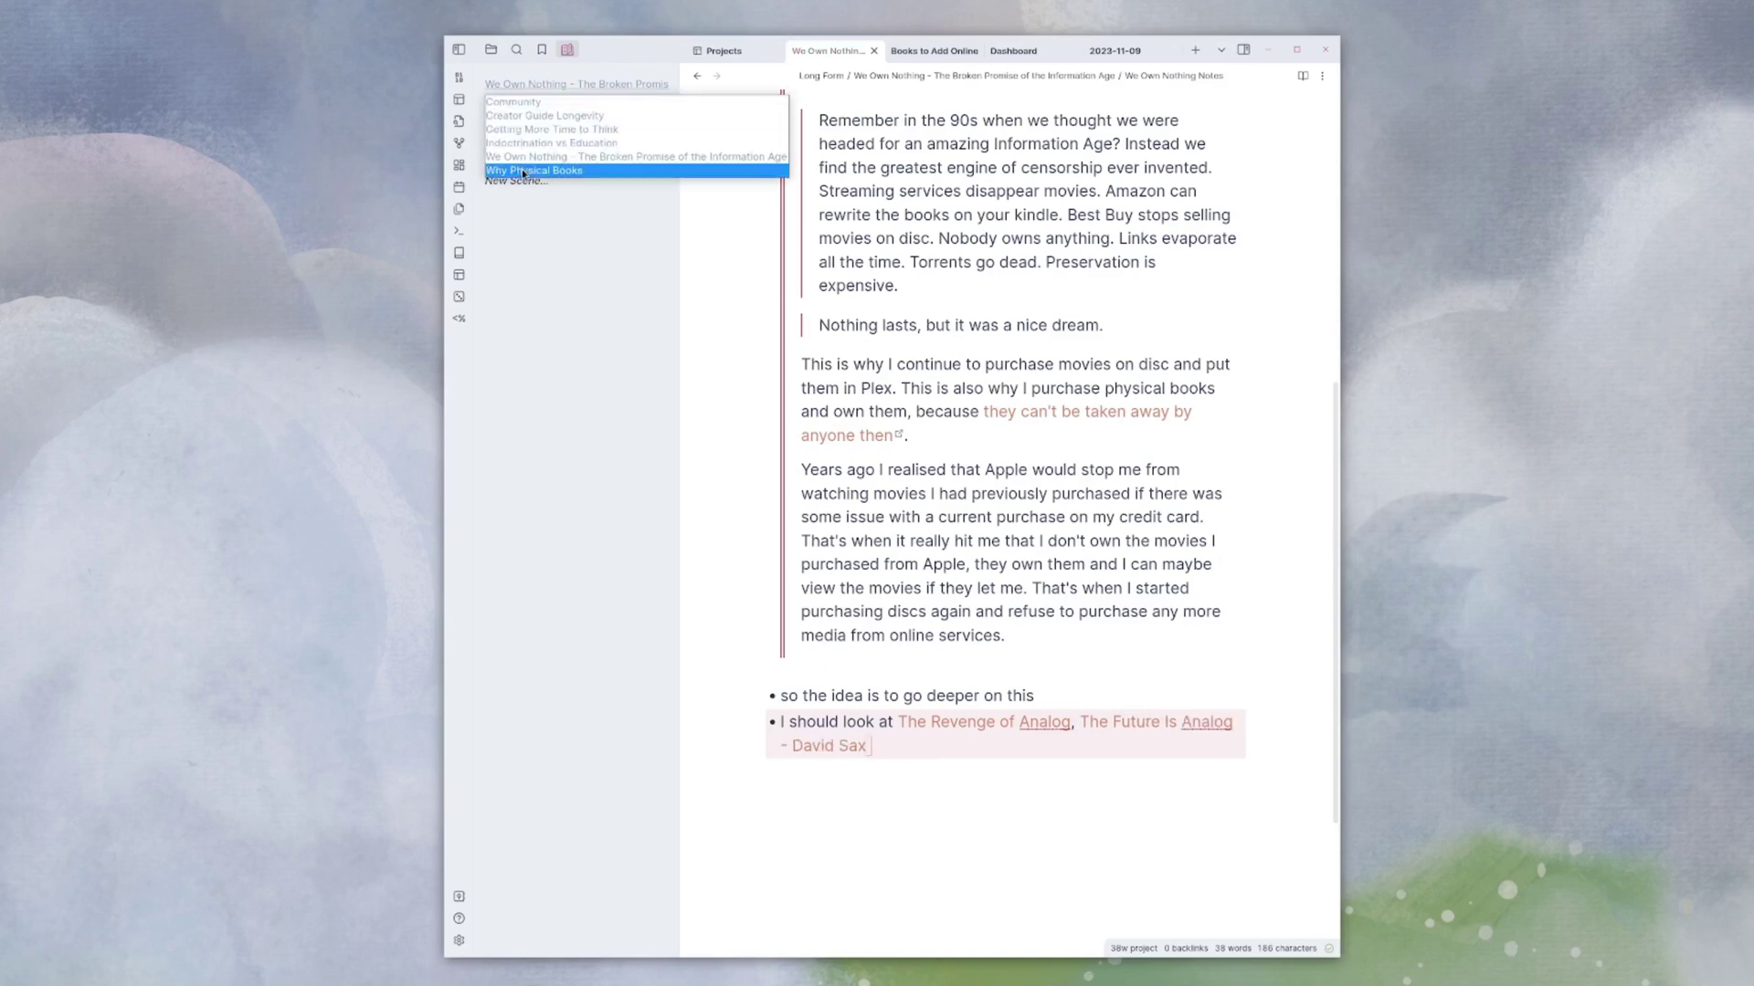
pyautogui.click(521, 170)
pyautogui.click(527, 87)
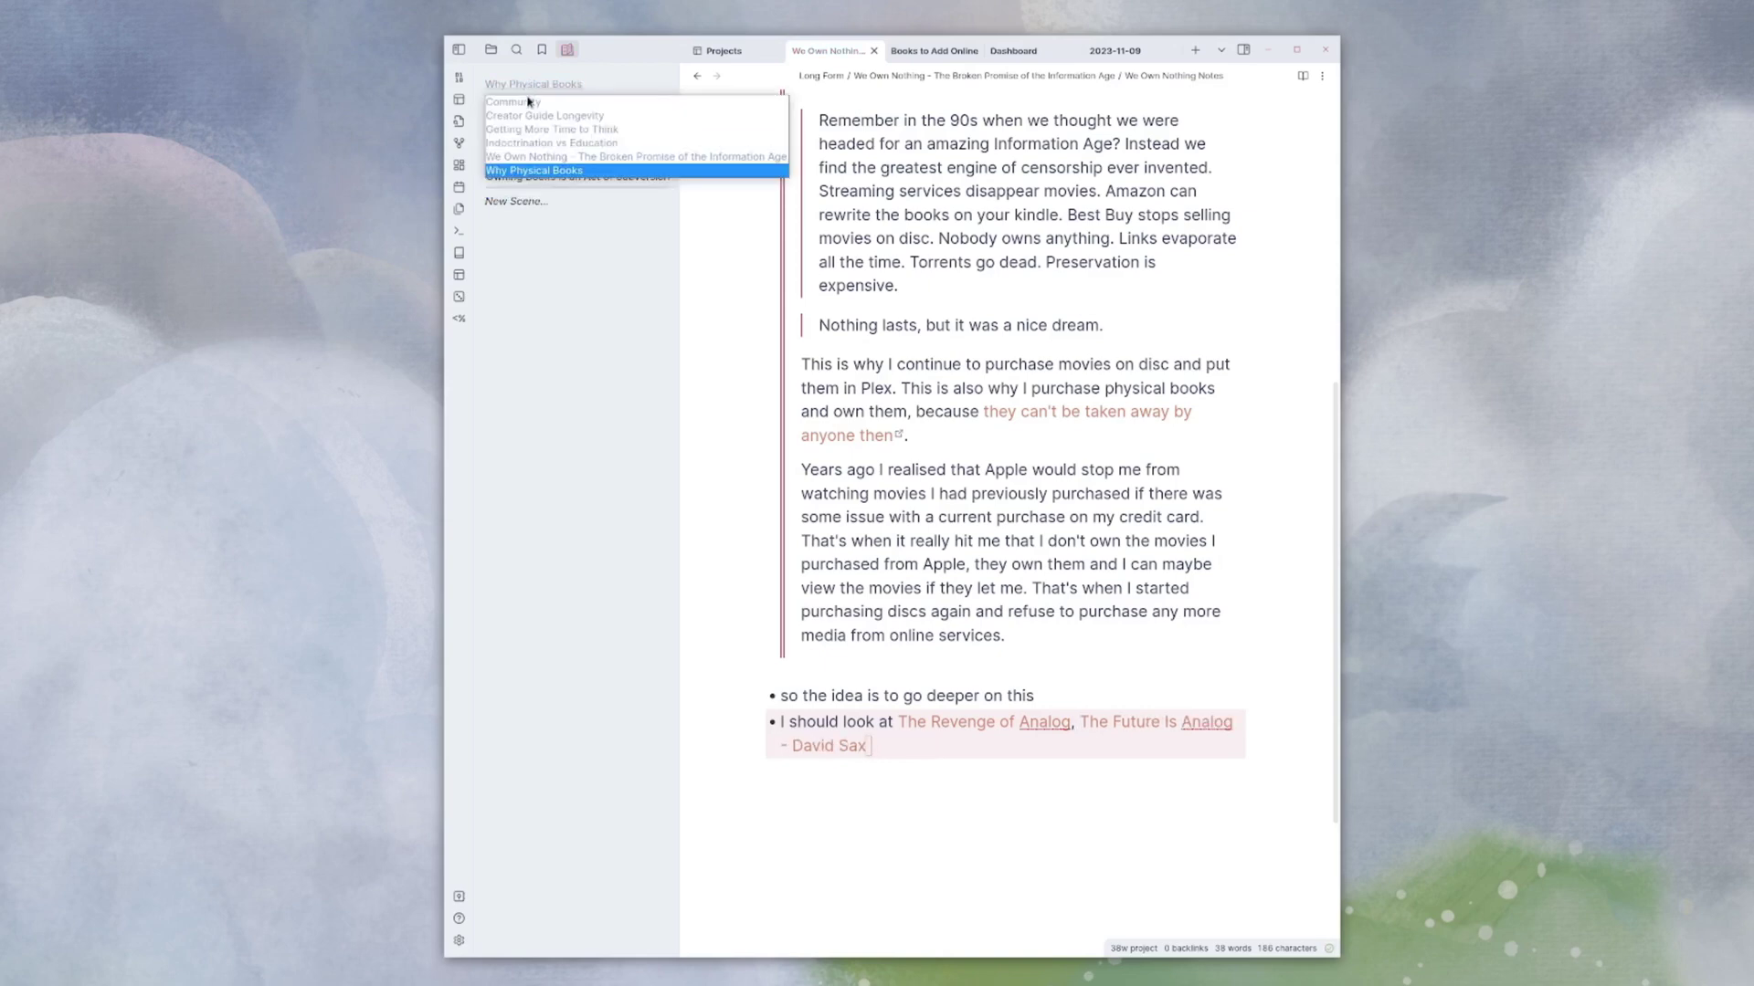
pyautogui.click(551, 129)
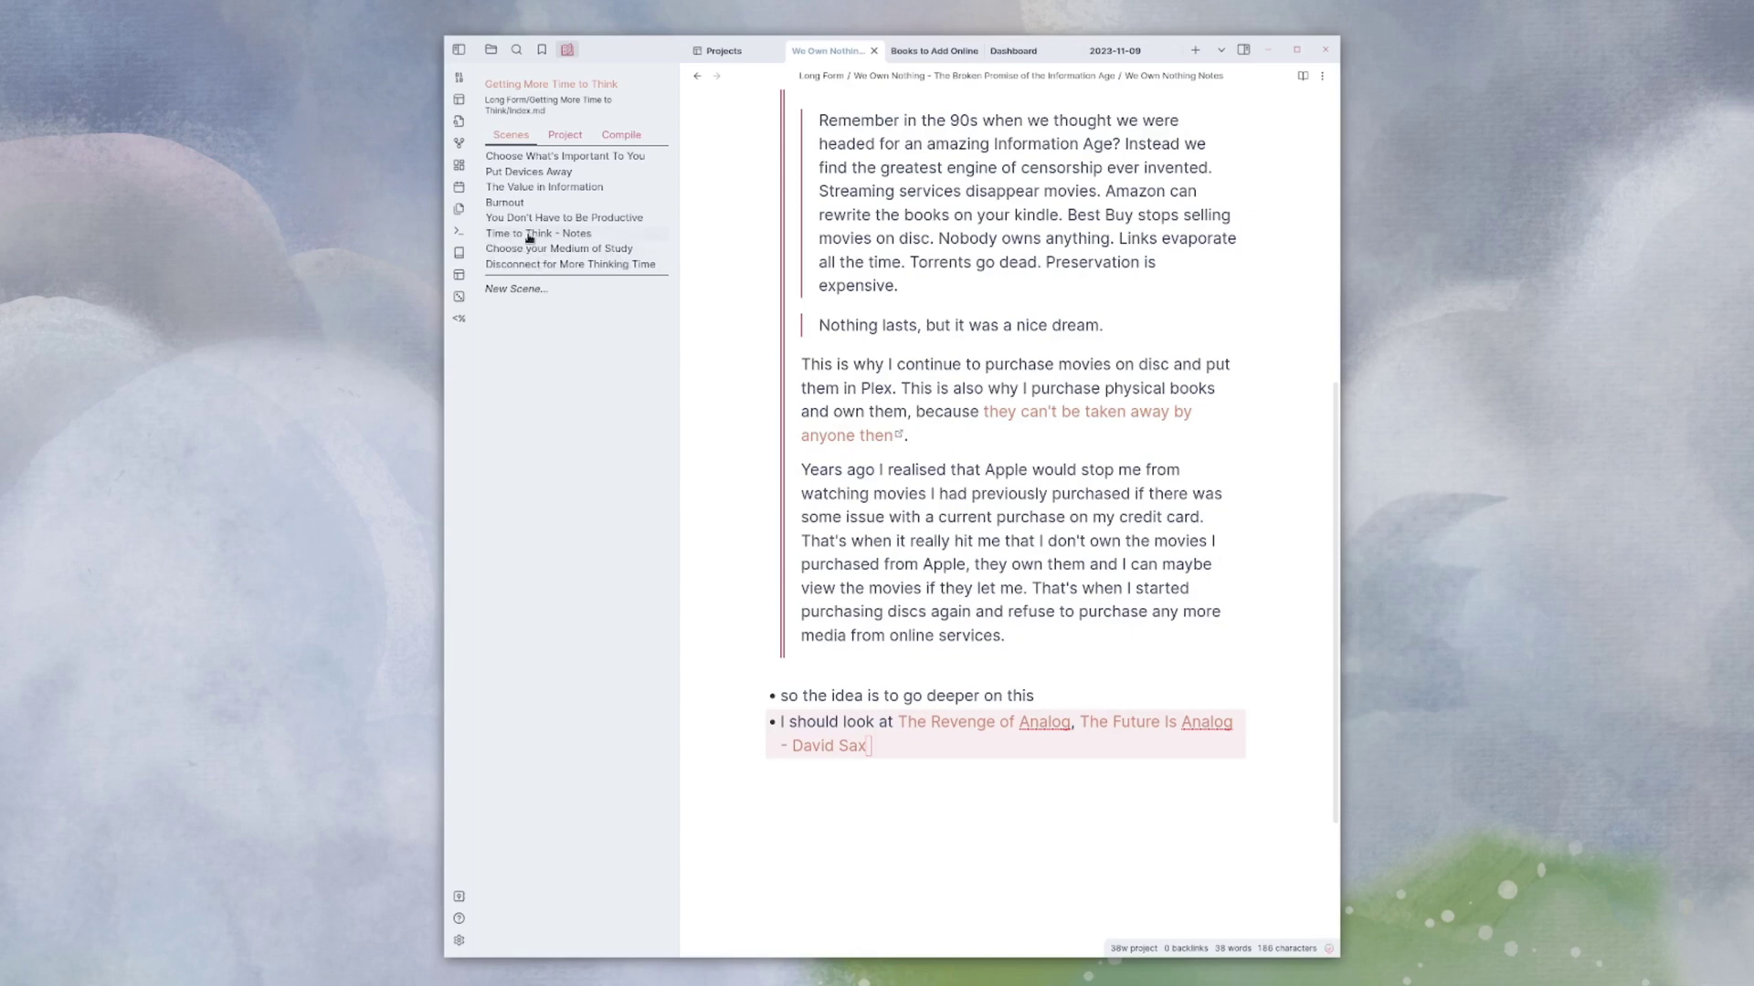
pyautogui.click(529, 233)
# Insert a blank line after the [!note] callout, then select The Power of Ignoring heading.
pyautogui.click(918, 544)
pyautogui.scroll(-3, 918, 544)
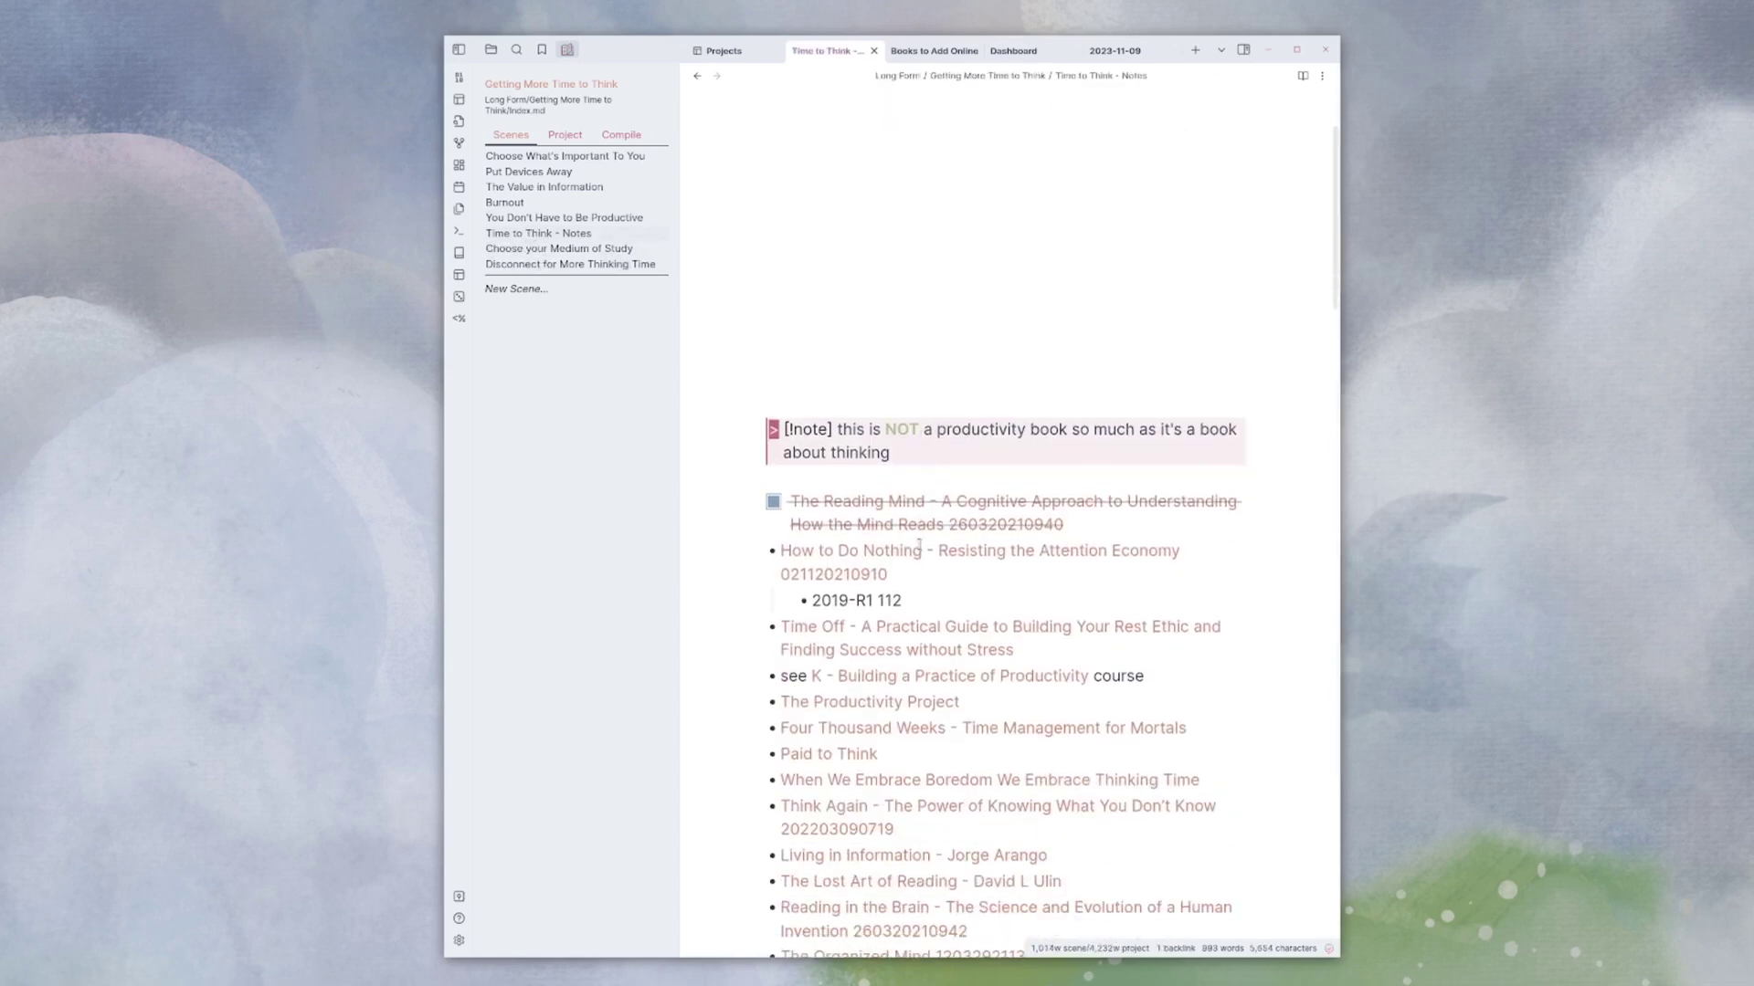
pyautogui.scroll(-2, 890, 453)
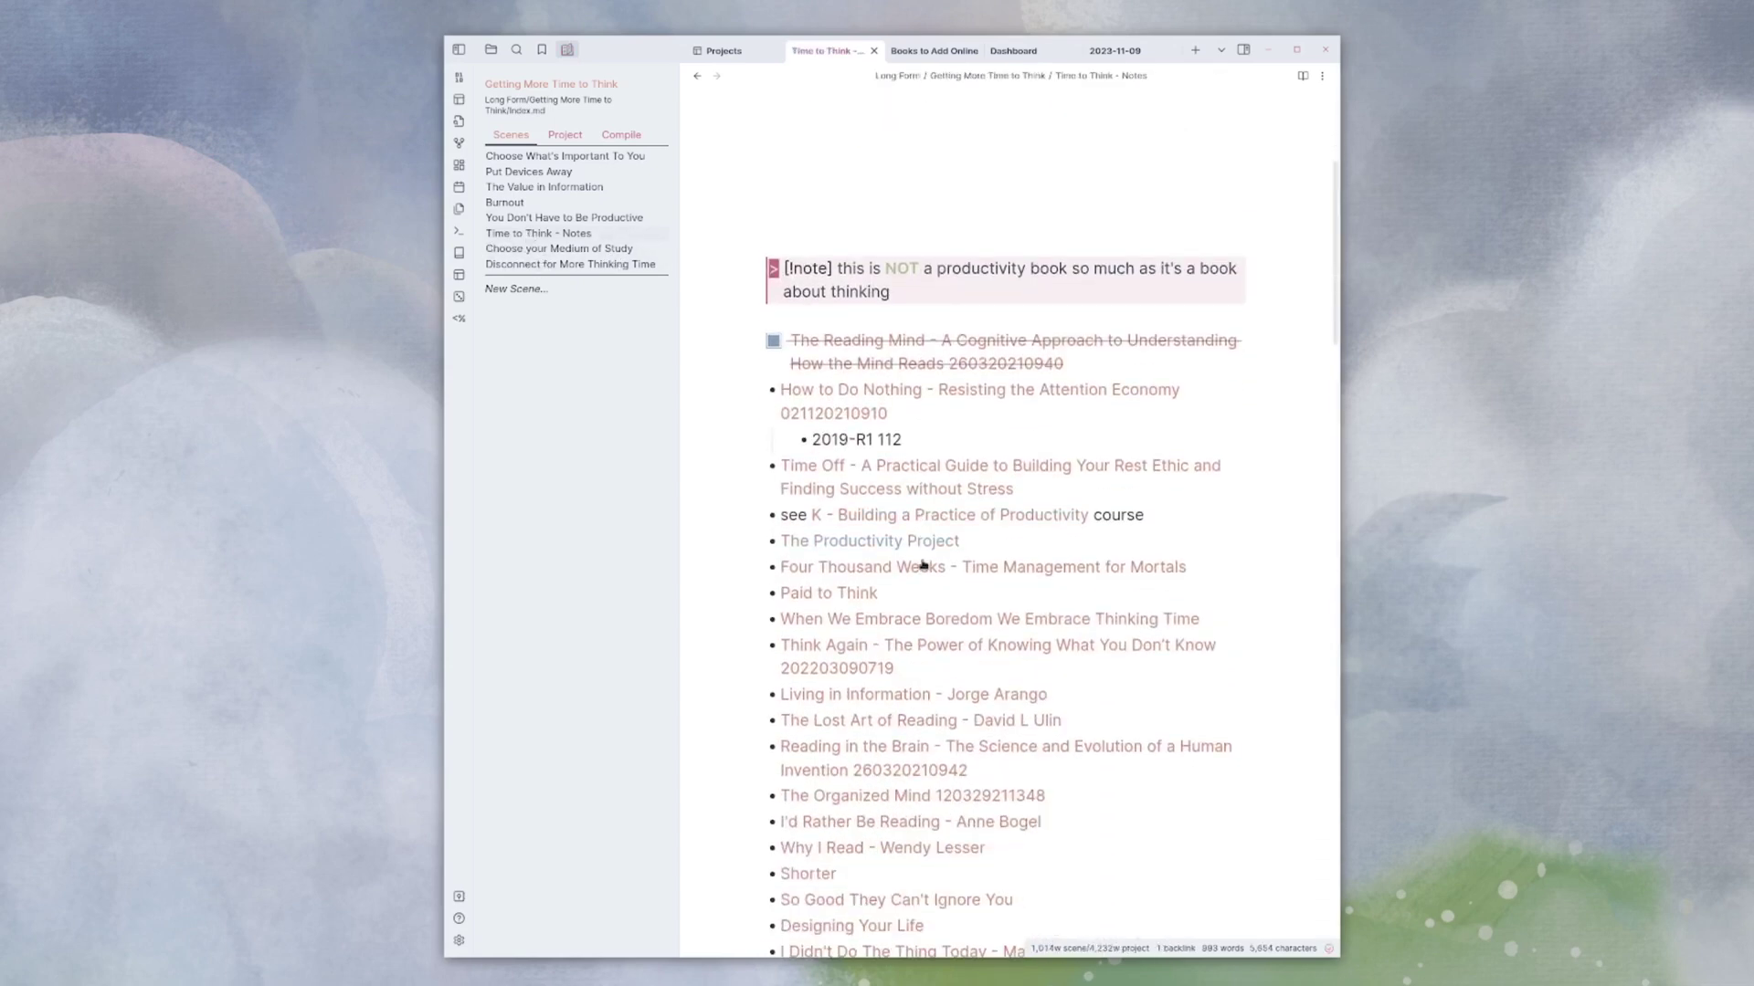
pyautogui.click(909, 288)
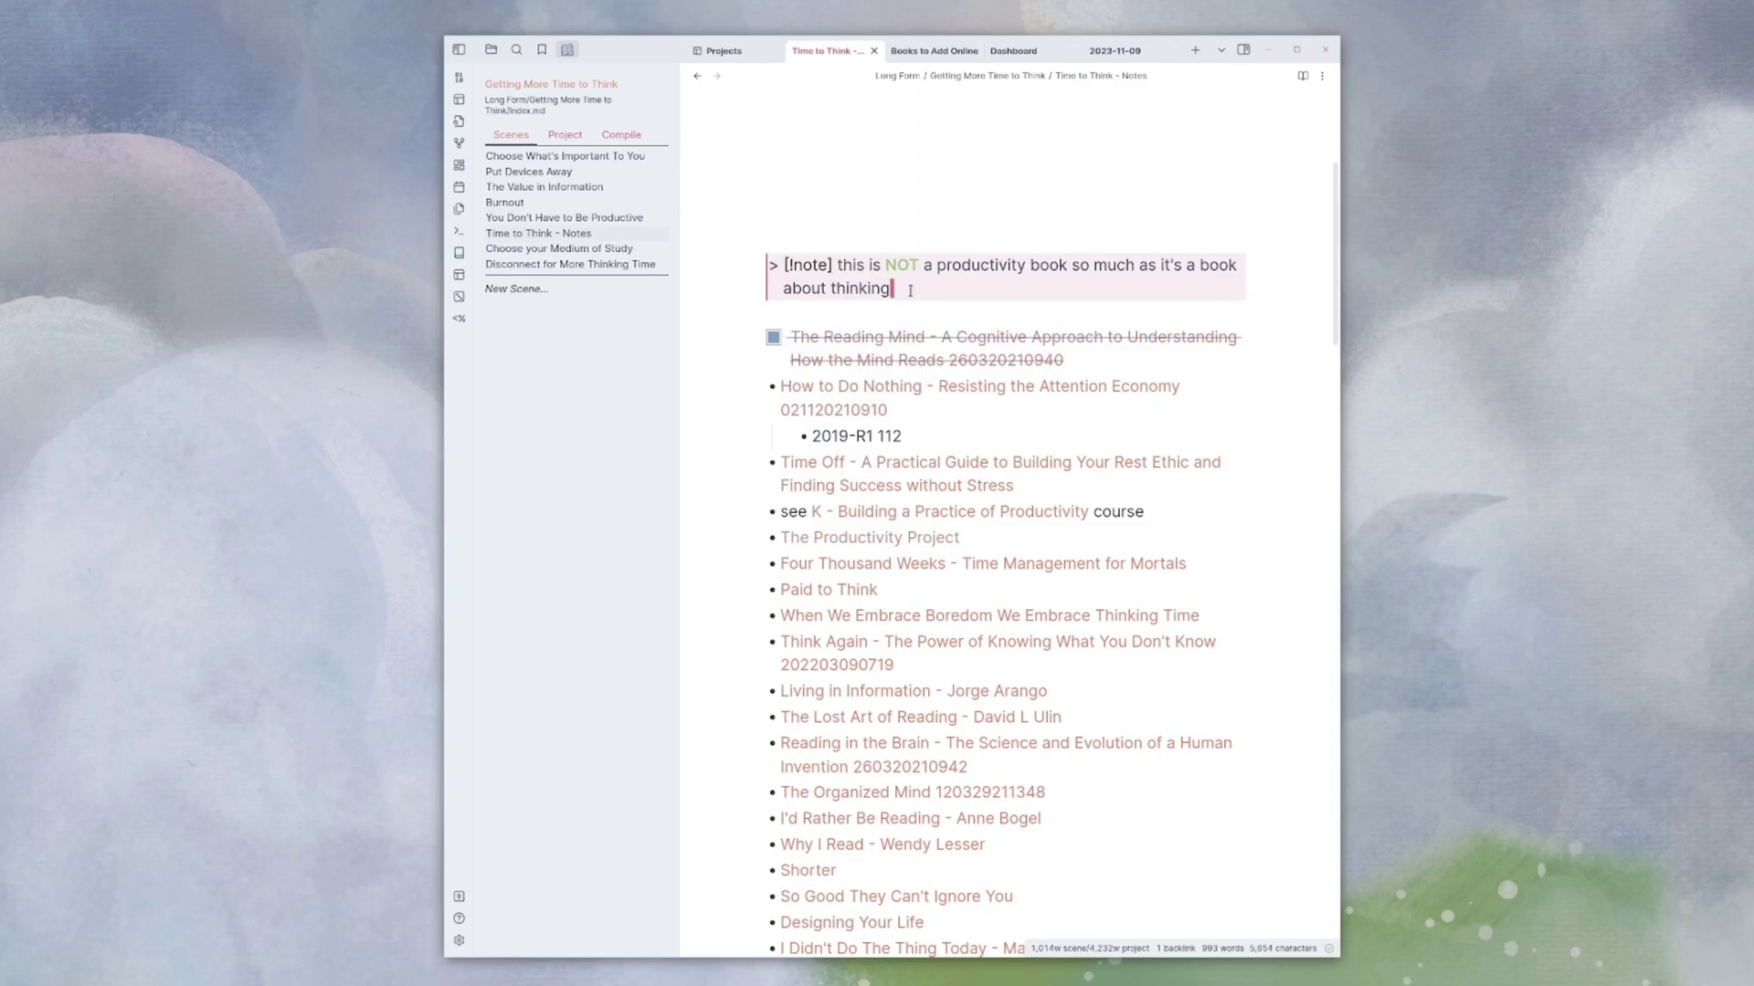
pyautogui.press('Return')
pyautogui.scroll(-2, 910, 289)
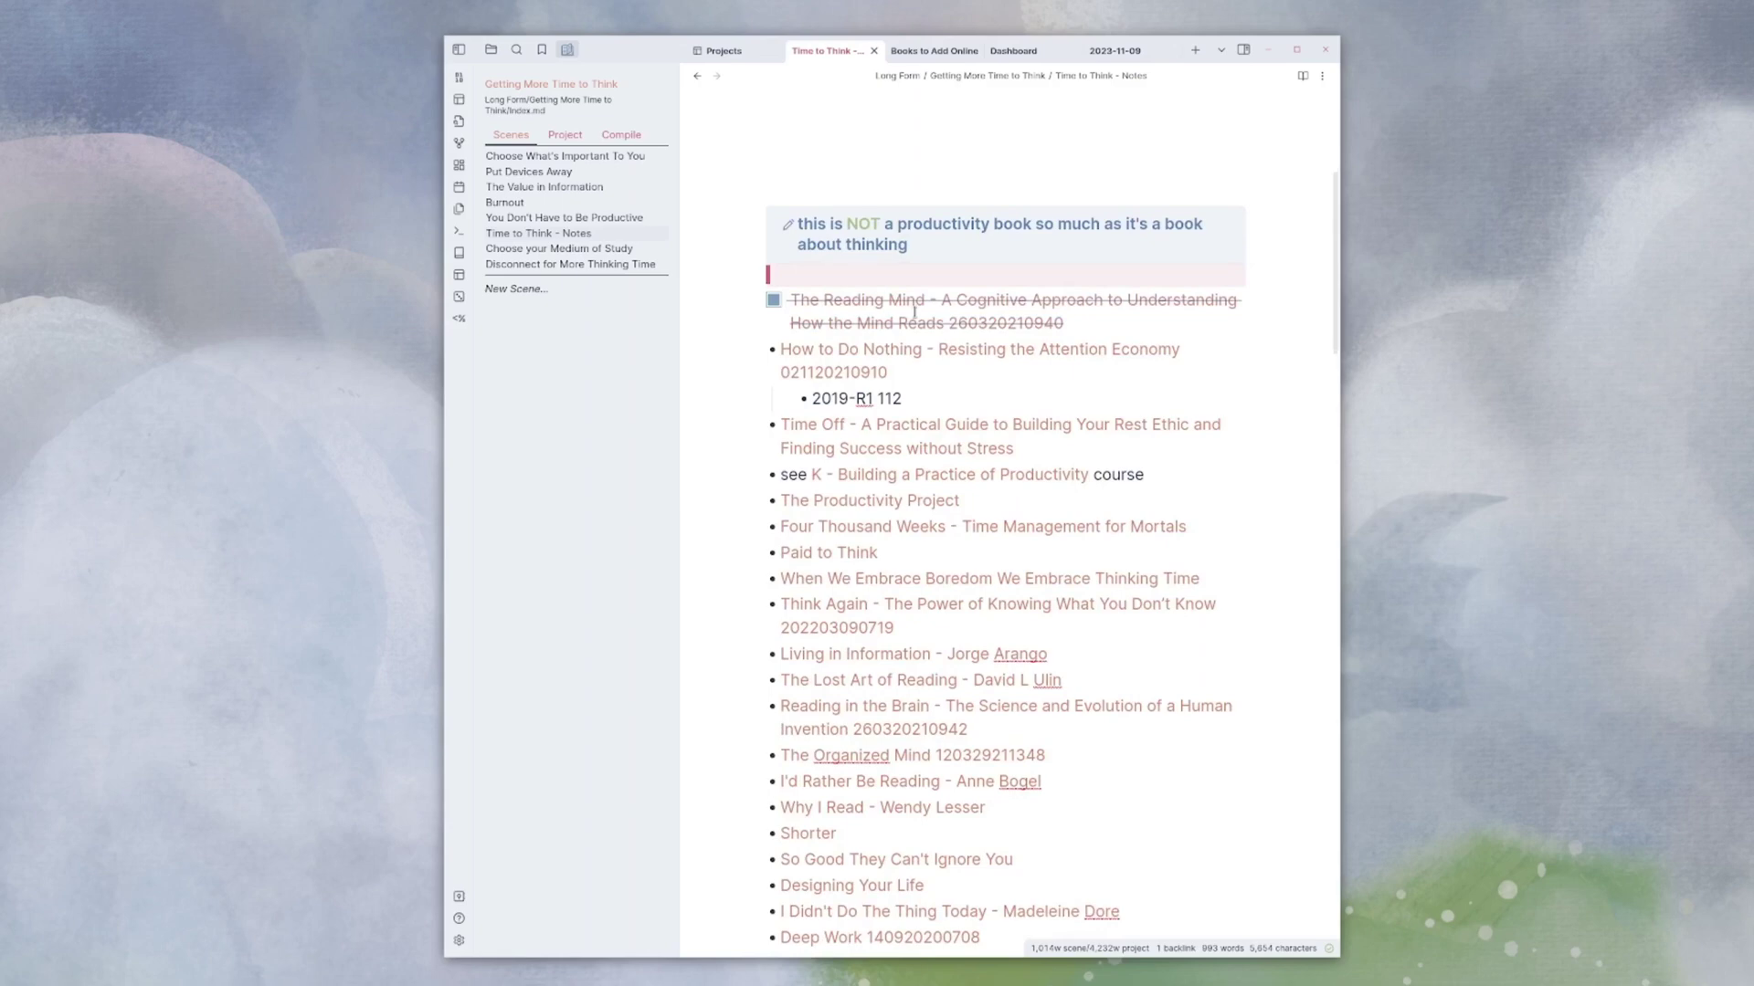
pyautogui.scroll(-2, 877, 329)
pyautogui.scroll(-4, 833, 576)
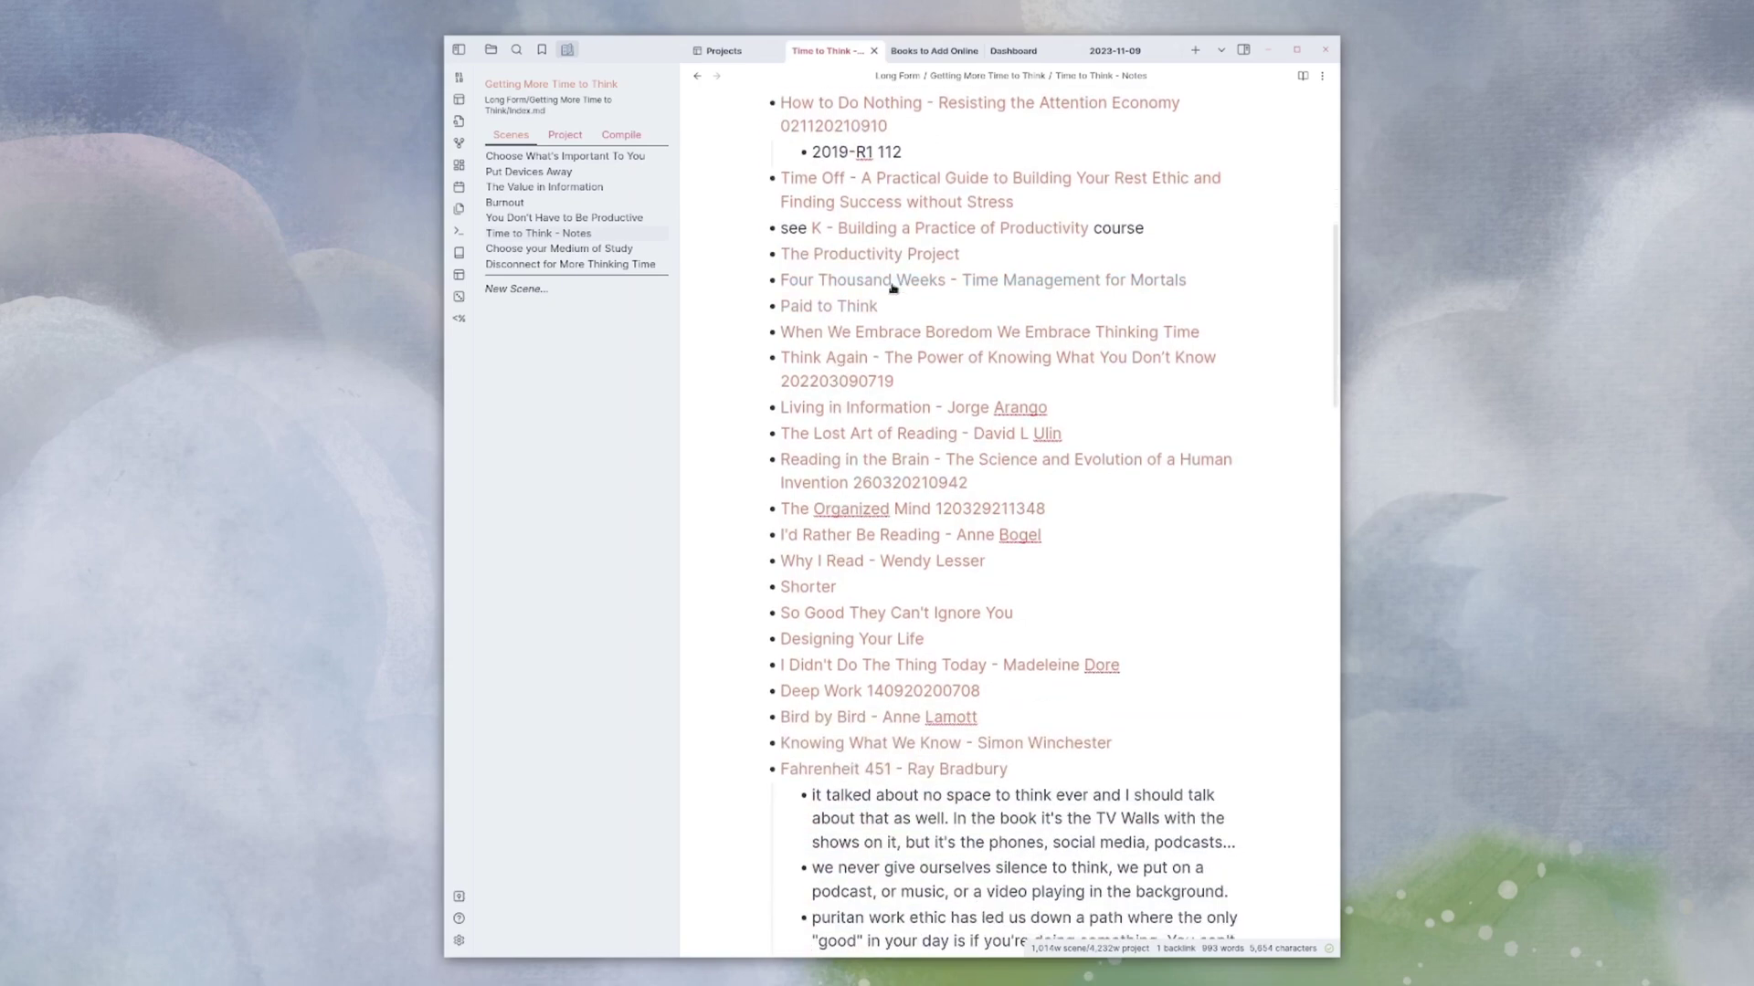
pyautogui.scroll(-3, 852, 575)
pyautogui.scroll(-2, 852, 576)
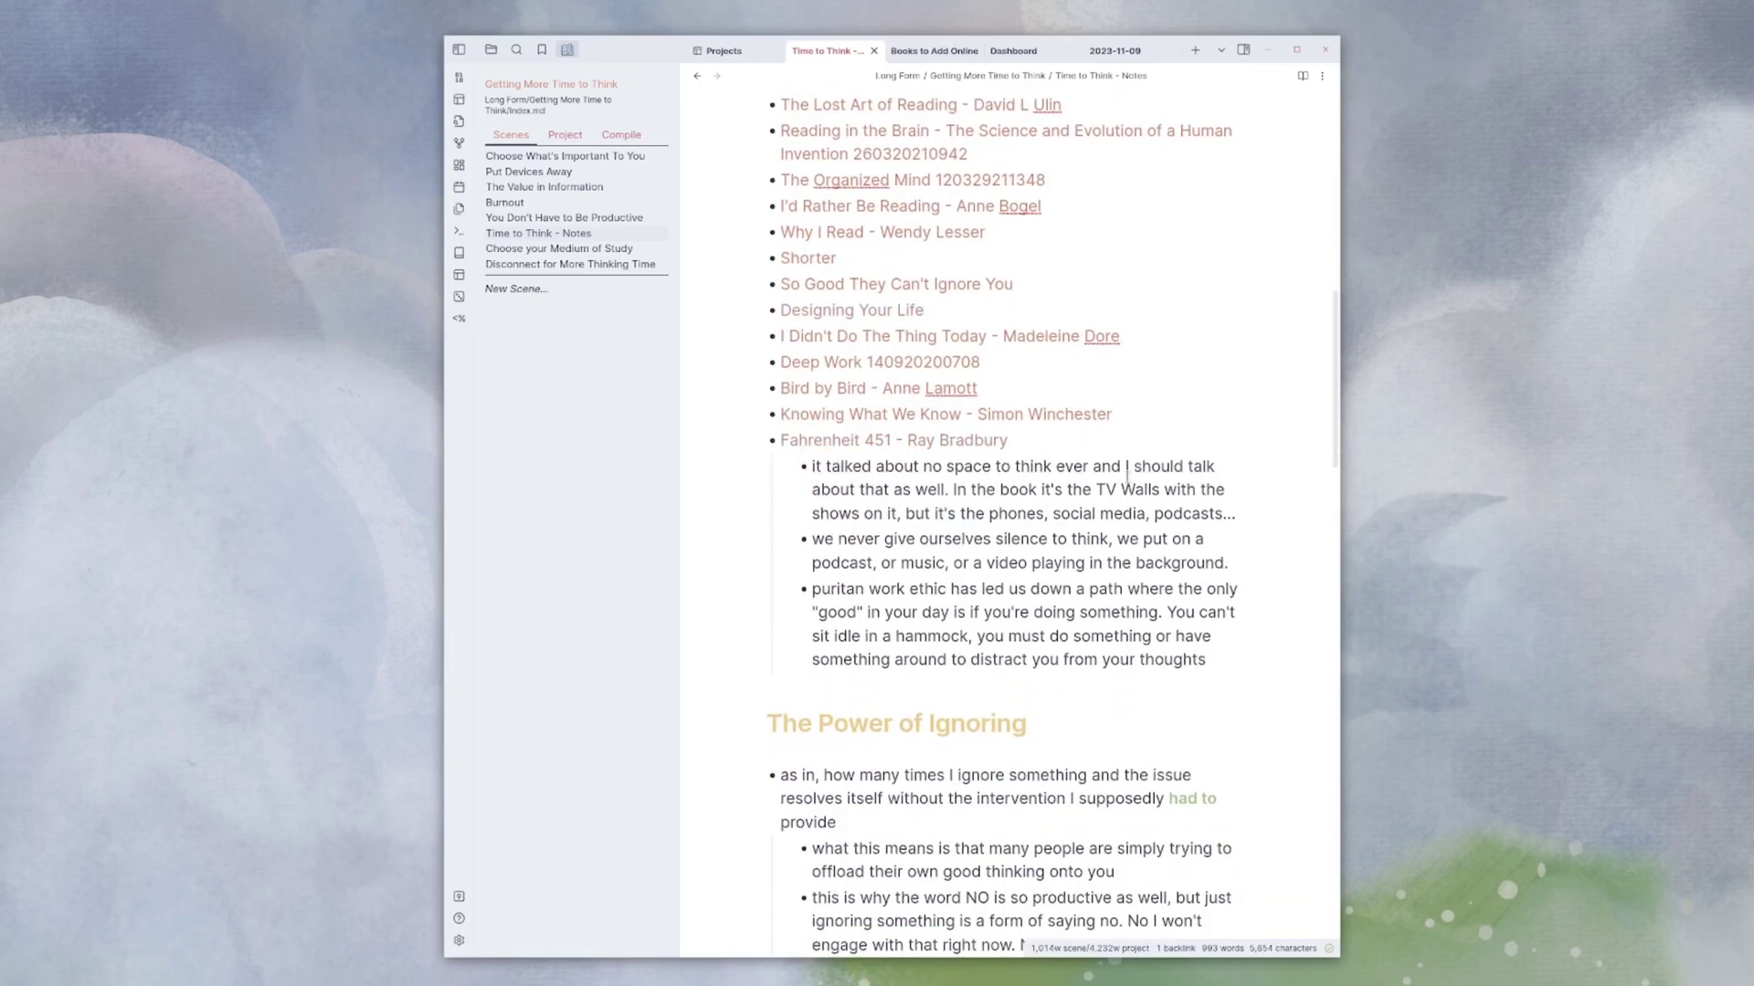
pyautogui.scroll(-1, 994, 597)
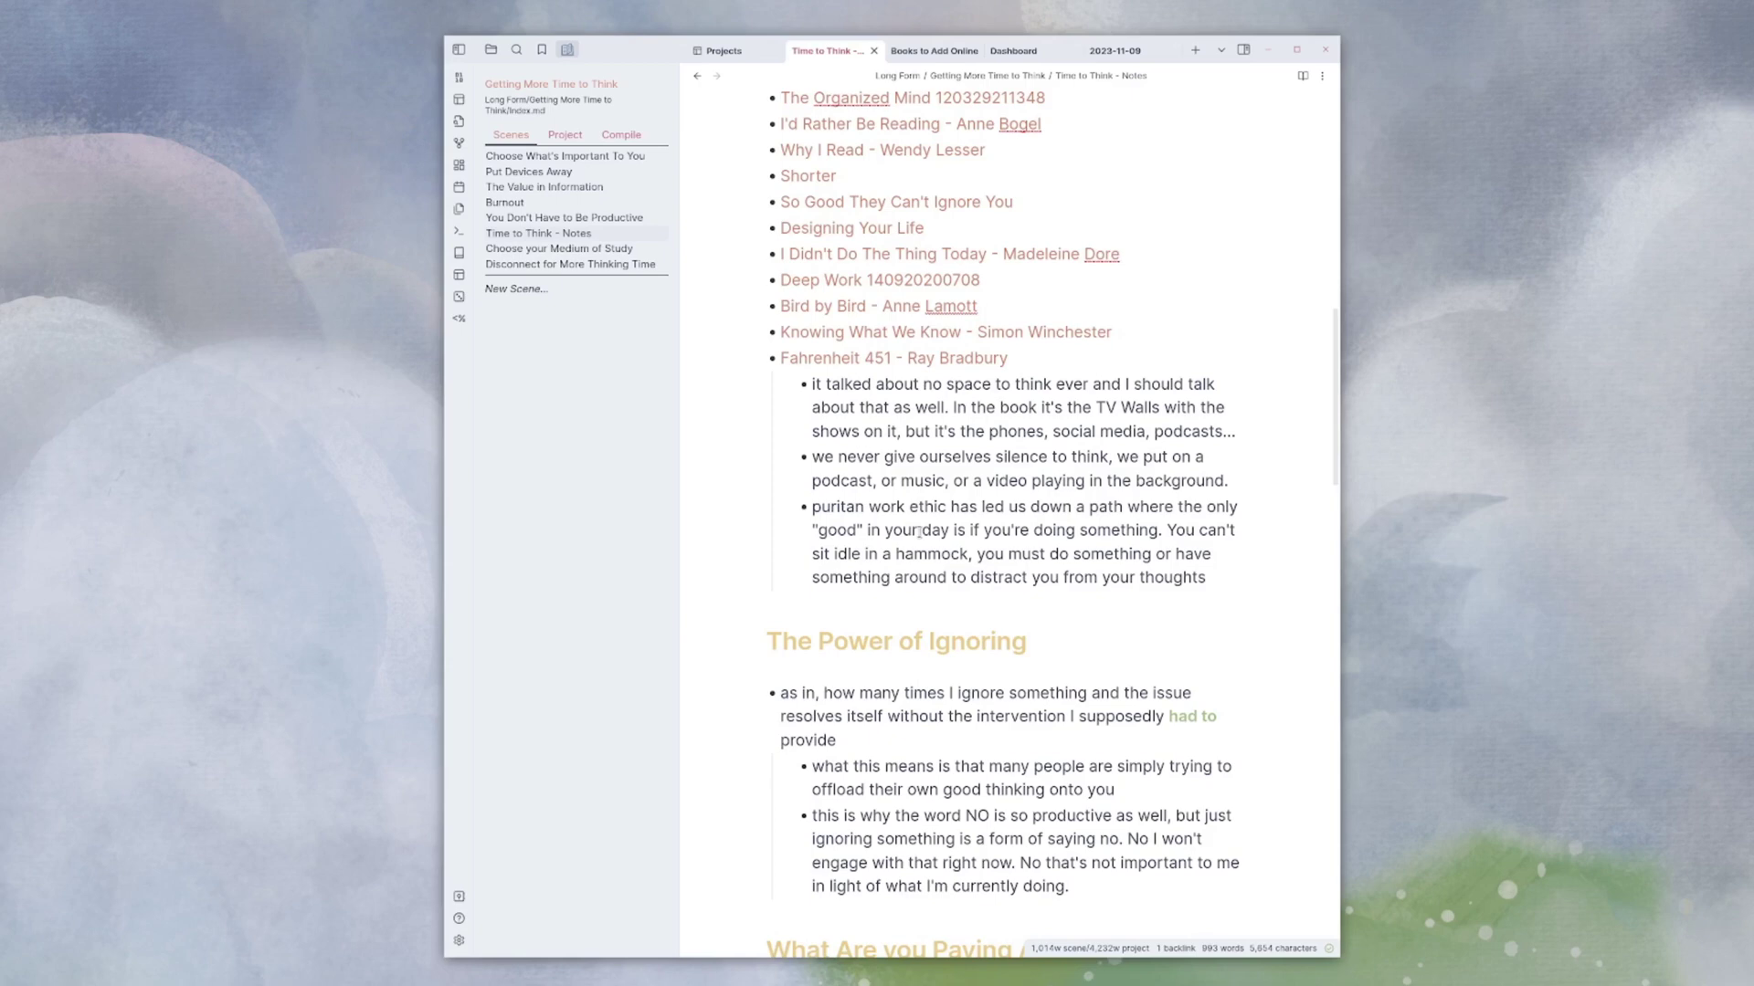
pyautogui.scroll(-3, 918, 530)
pyautogui.scroll(-2, 879, 500)
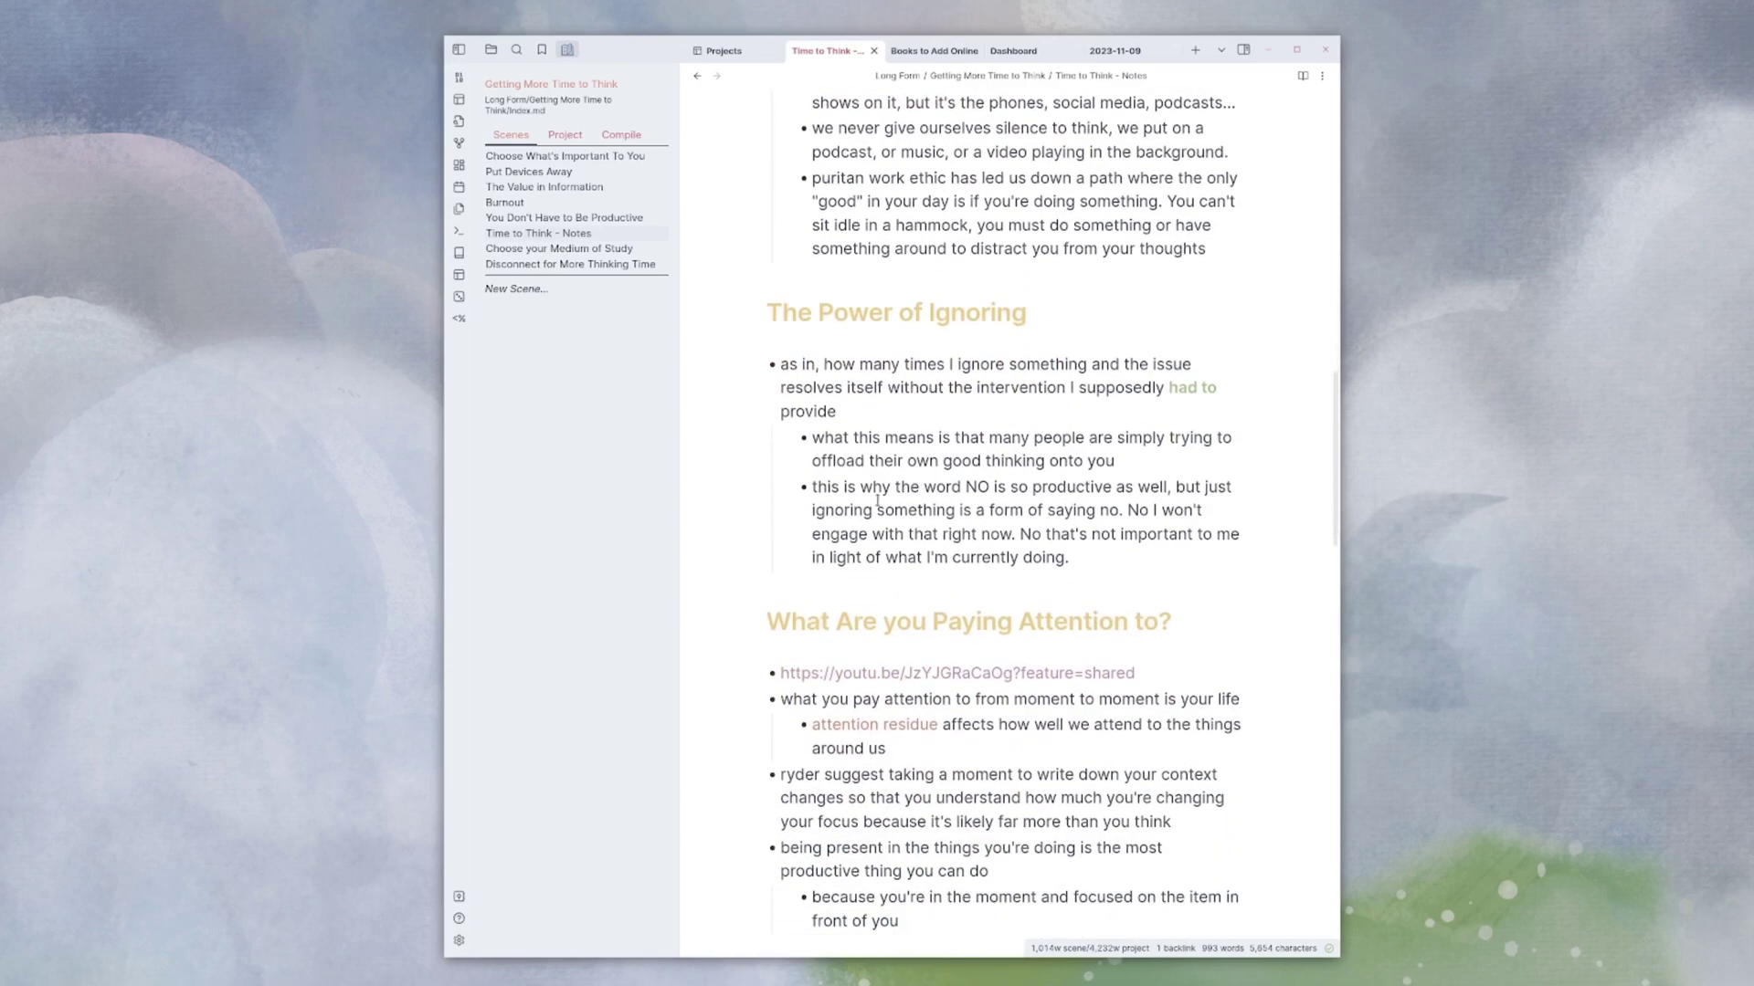
pyautogui.click(1046, 328)
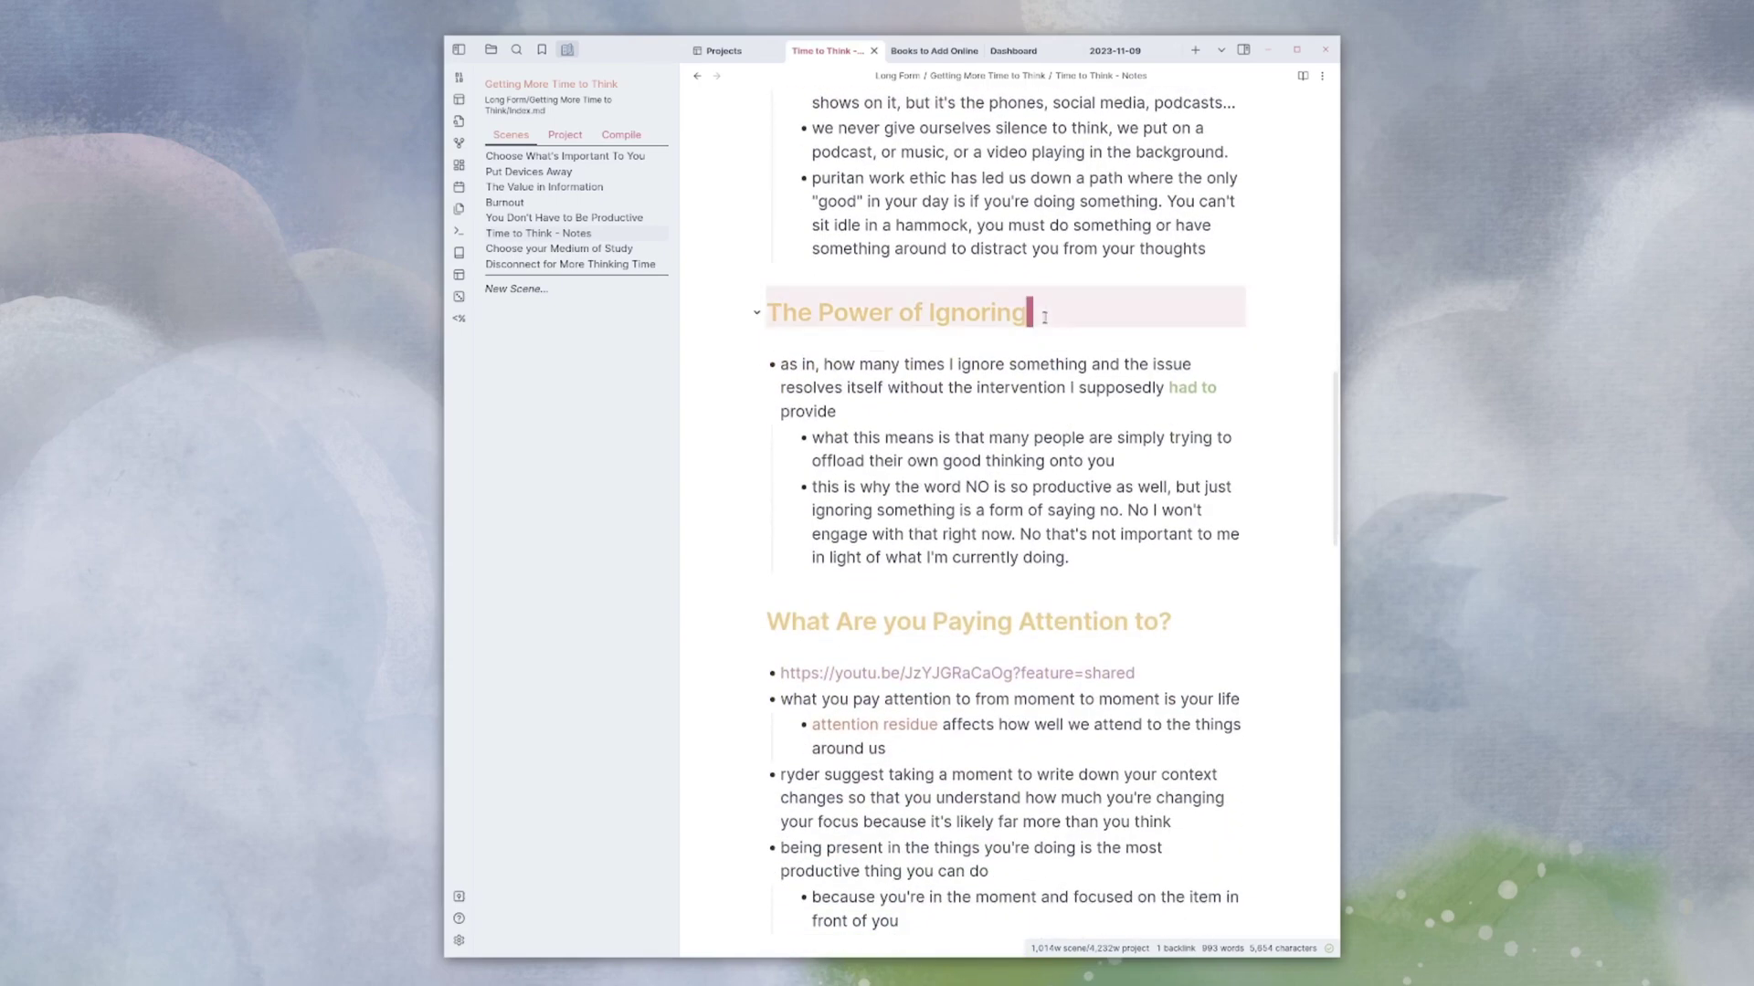
pyautogui.moveTo(1063, 313); pyautogui.dragTo(726, 315)
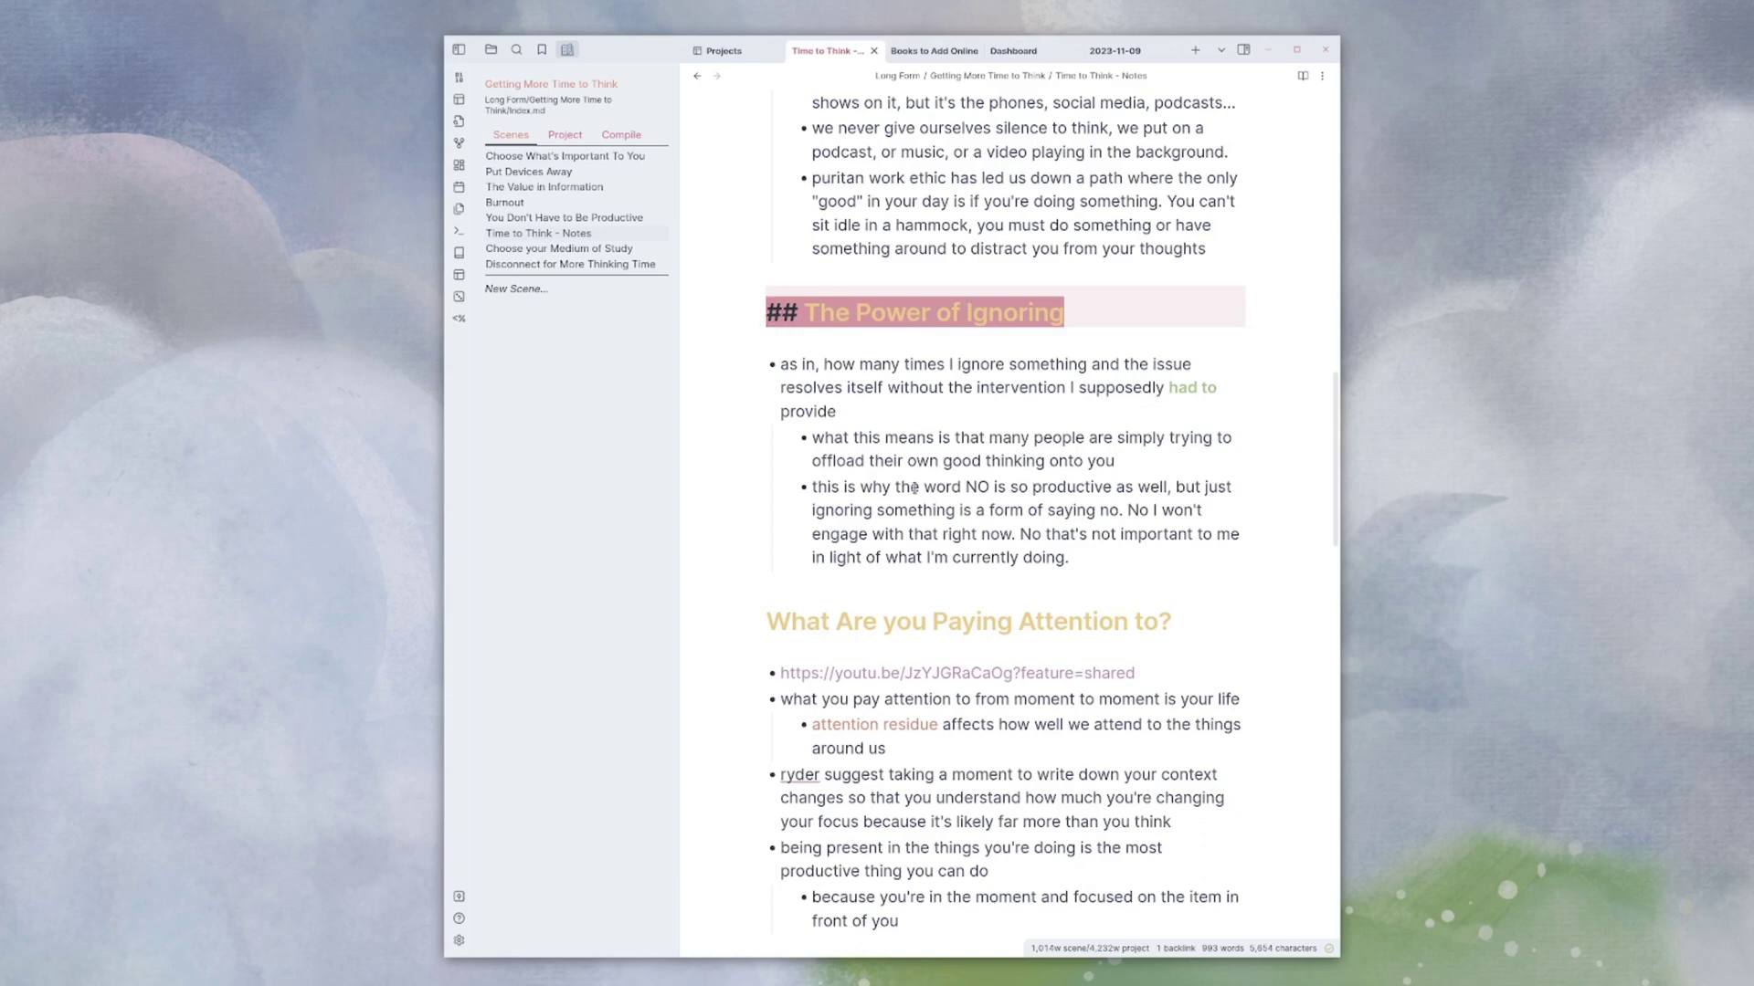
pyautogui.scroll(-1, 898, 294)
pyautogui.moveTo(1178, 539); pyautogui.dragTo(1014, 542)
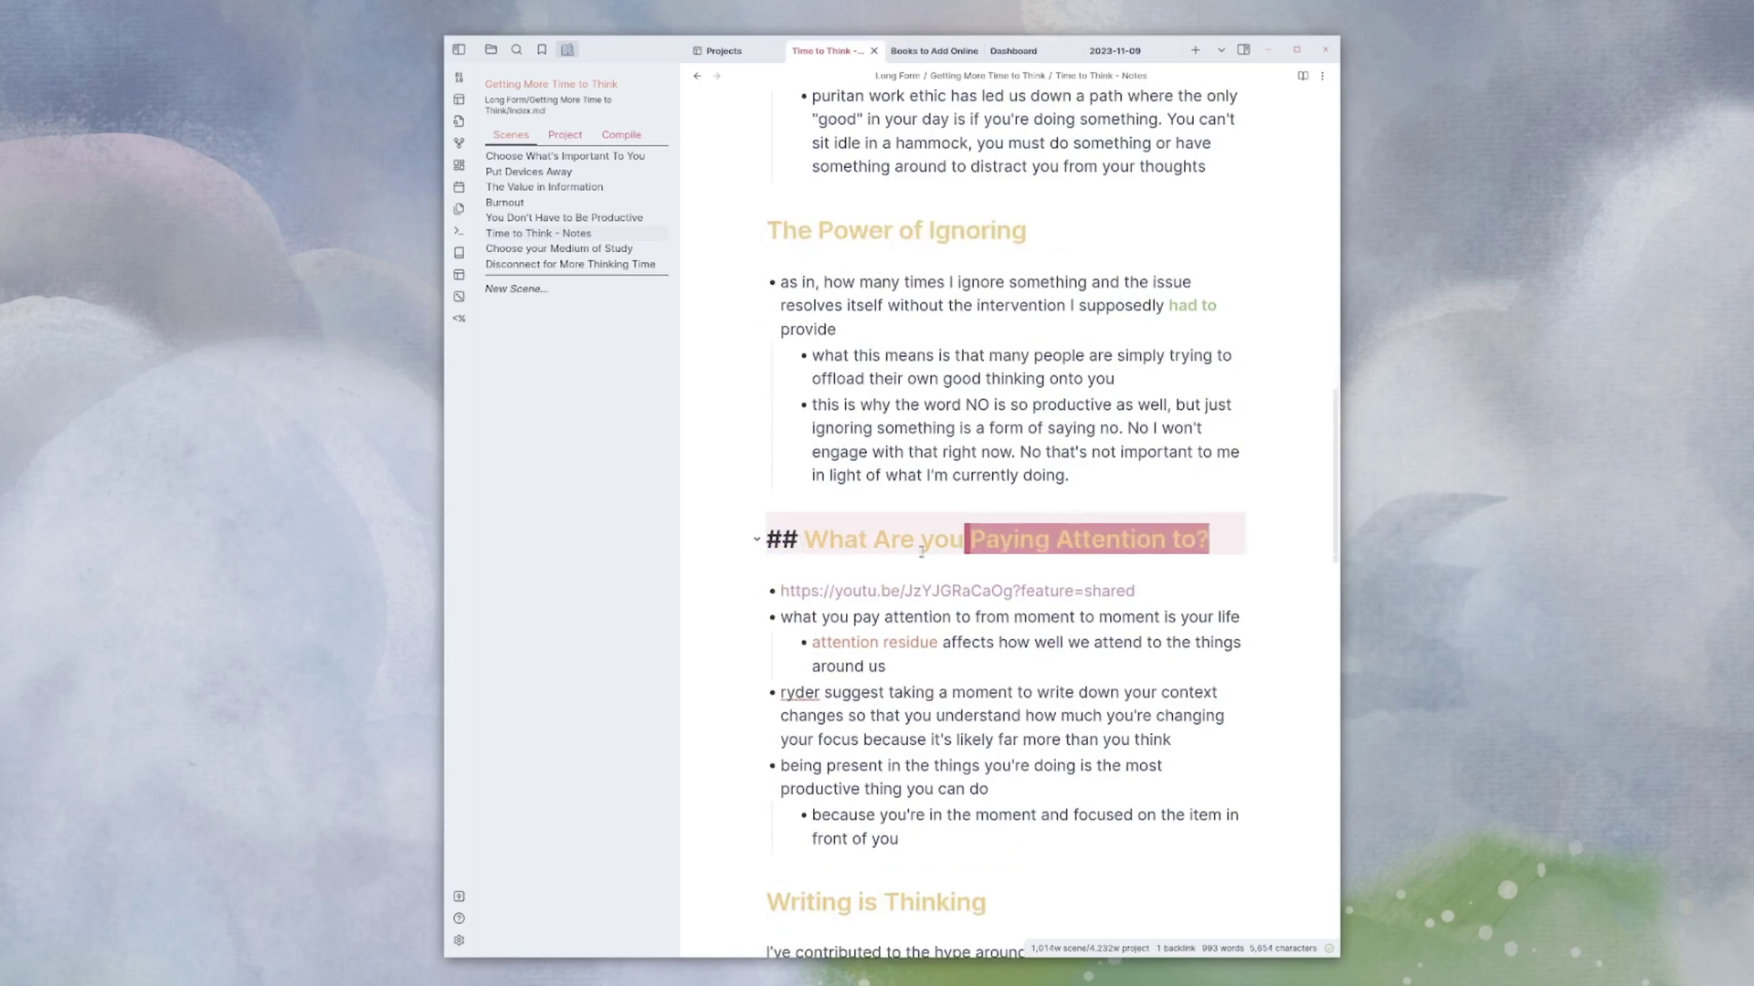
pyautogui.scroll(-3, 922, 549)
pyautogui.scroll(-2, 1060, 379)
pyautogui.scroll(-3, 892, 453)
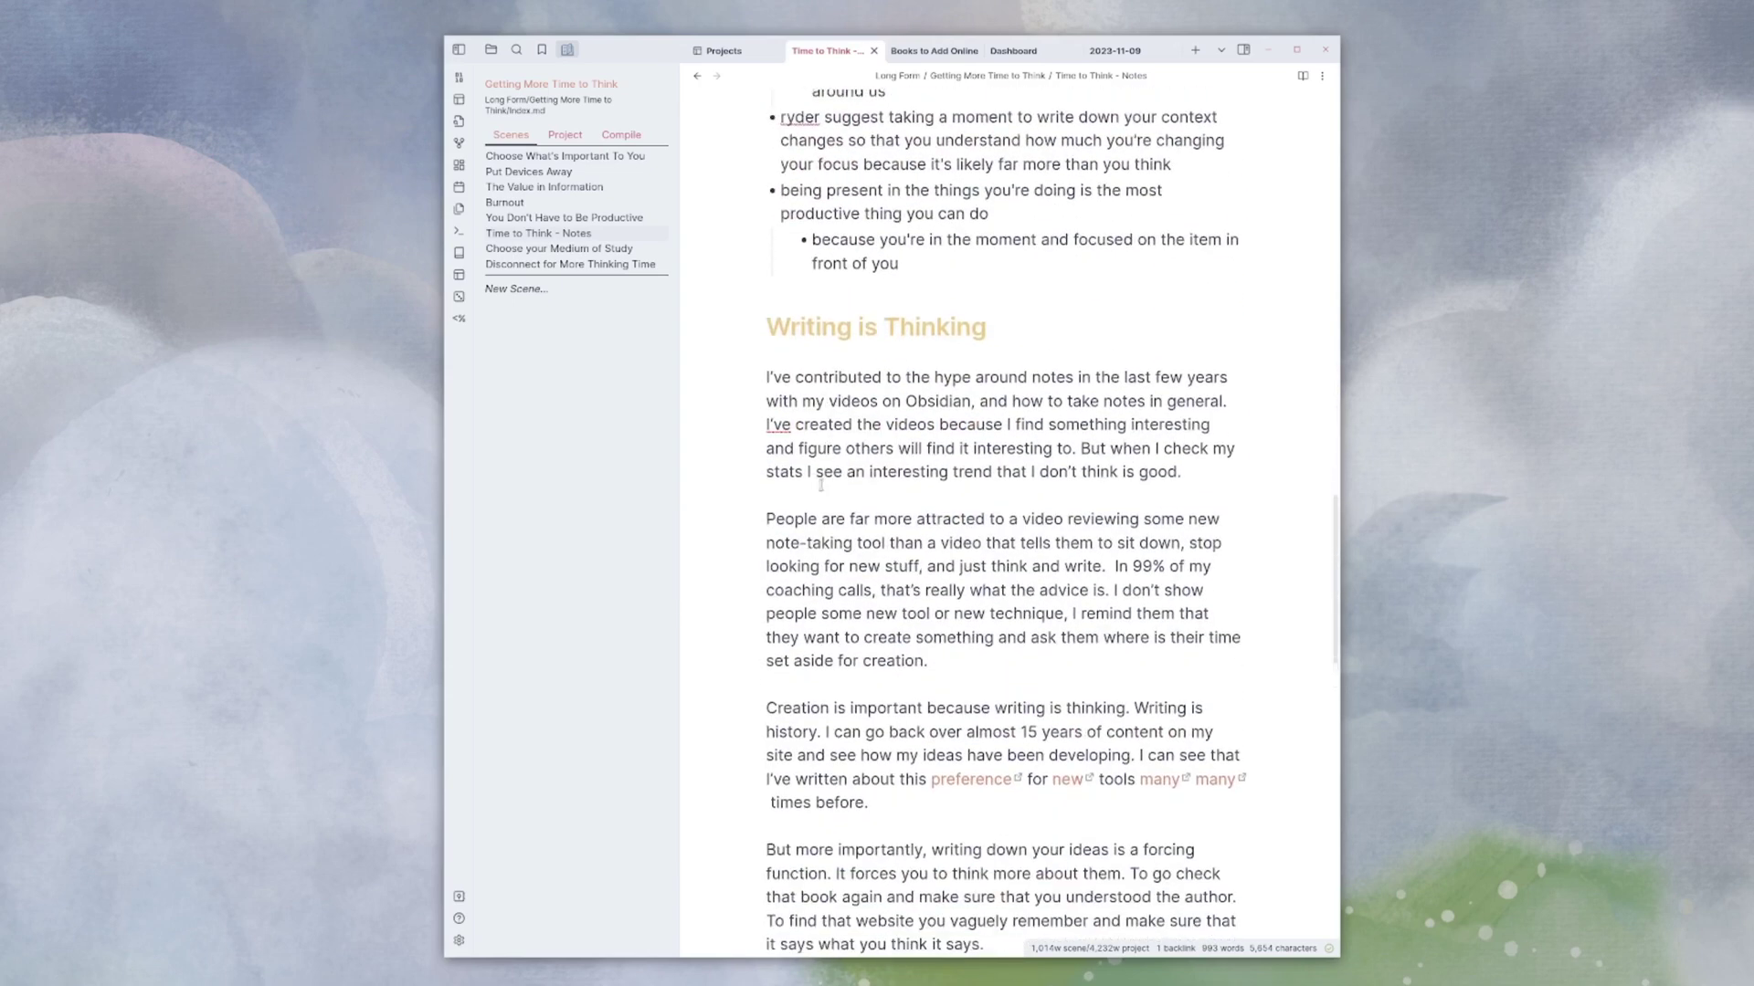
pyautogui.scroll(-2, 785, 346)
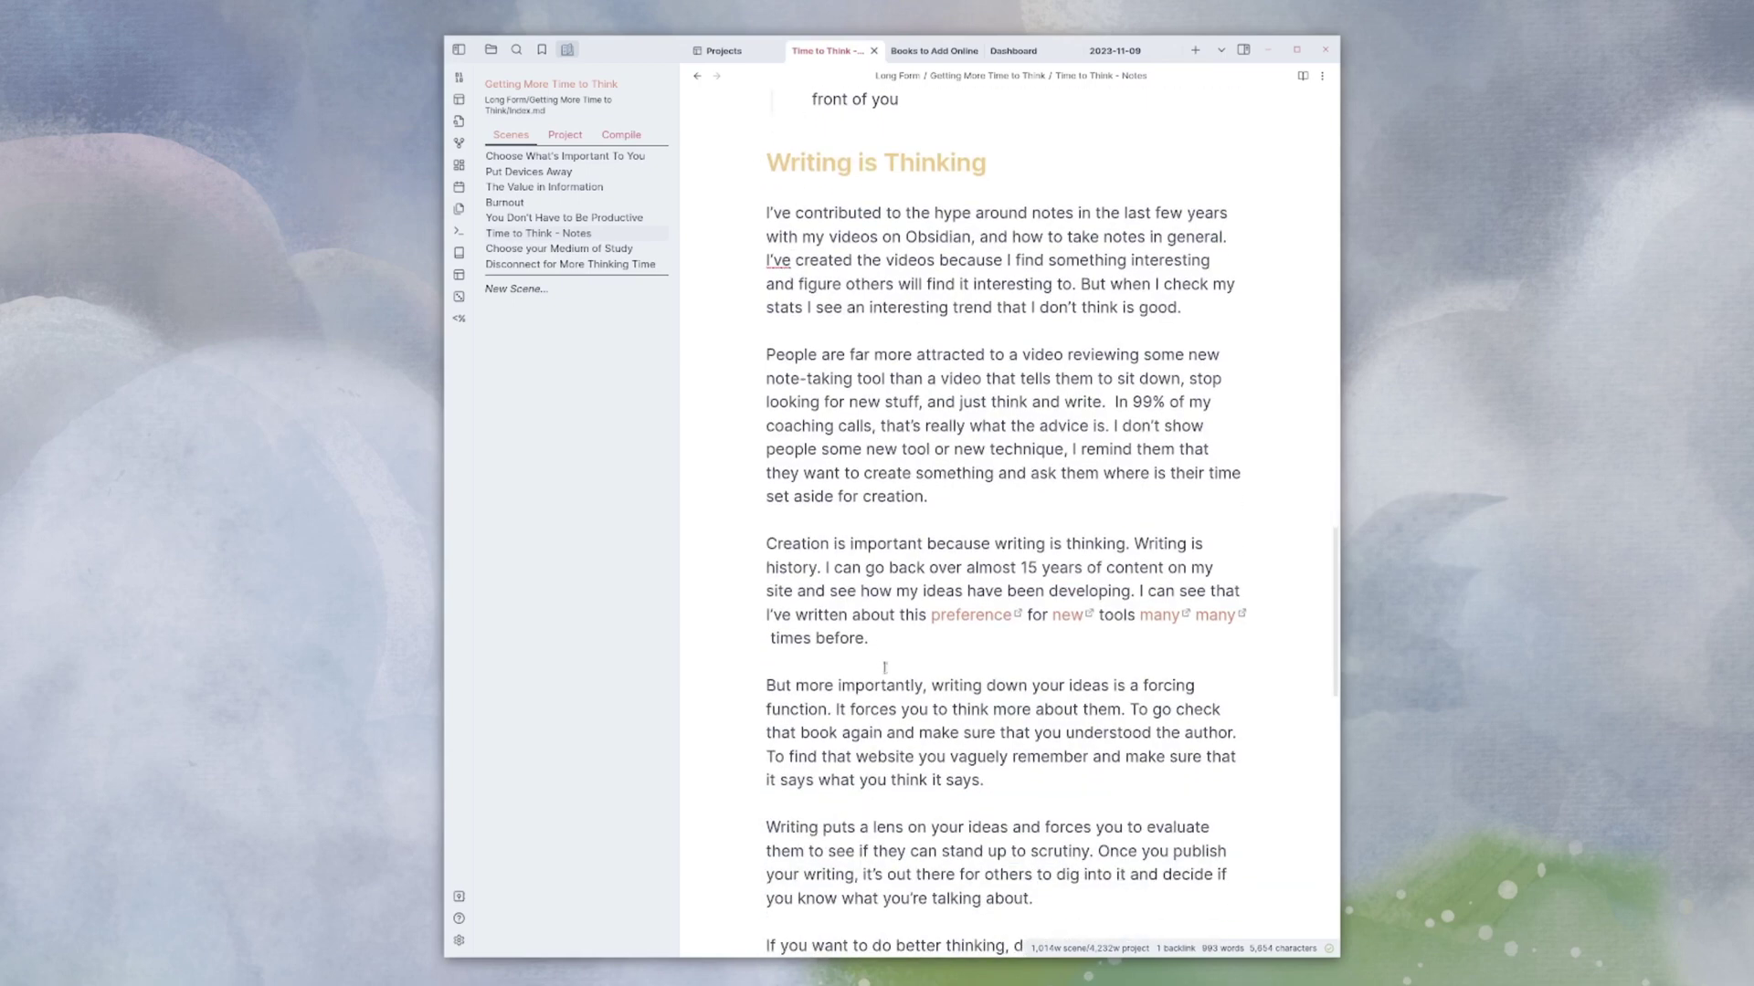
pyautogui.scroll(-3, 884, 668)
pyautogui.moveTo(945, 793); pyautogui.dragTo(798, 76)
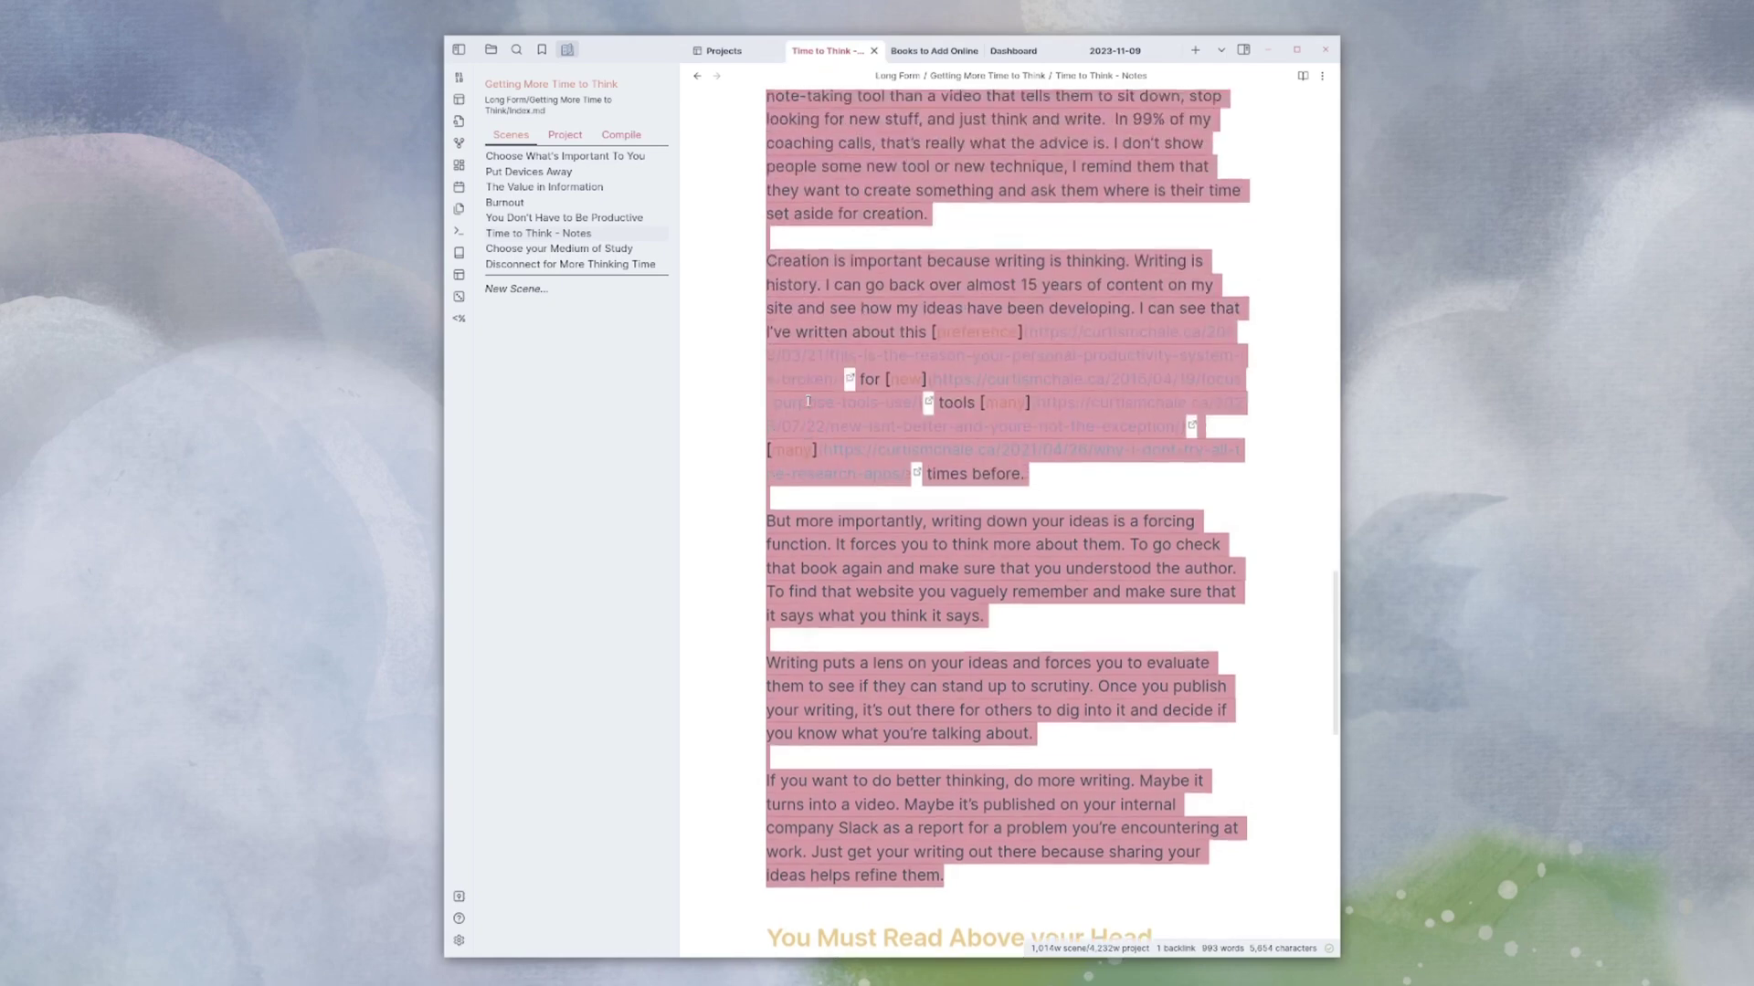
pyautogui.moveTo(799, 68)
pyautogui.mouseDown()
pyautogui.moveTo(784, 528)
pyautogui.moveTo(766, 528)
pyautogui.mouseUp()
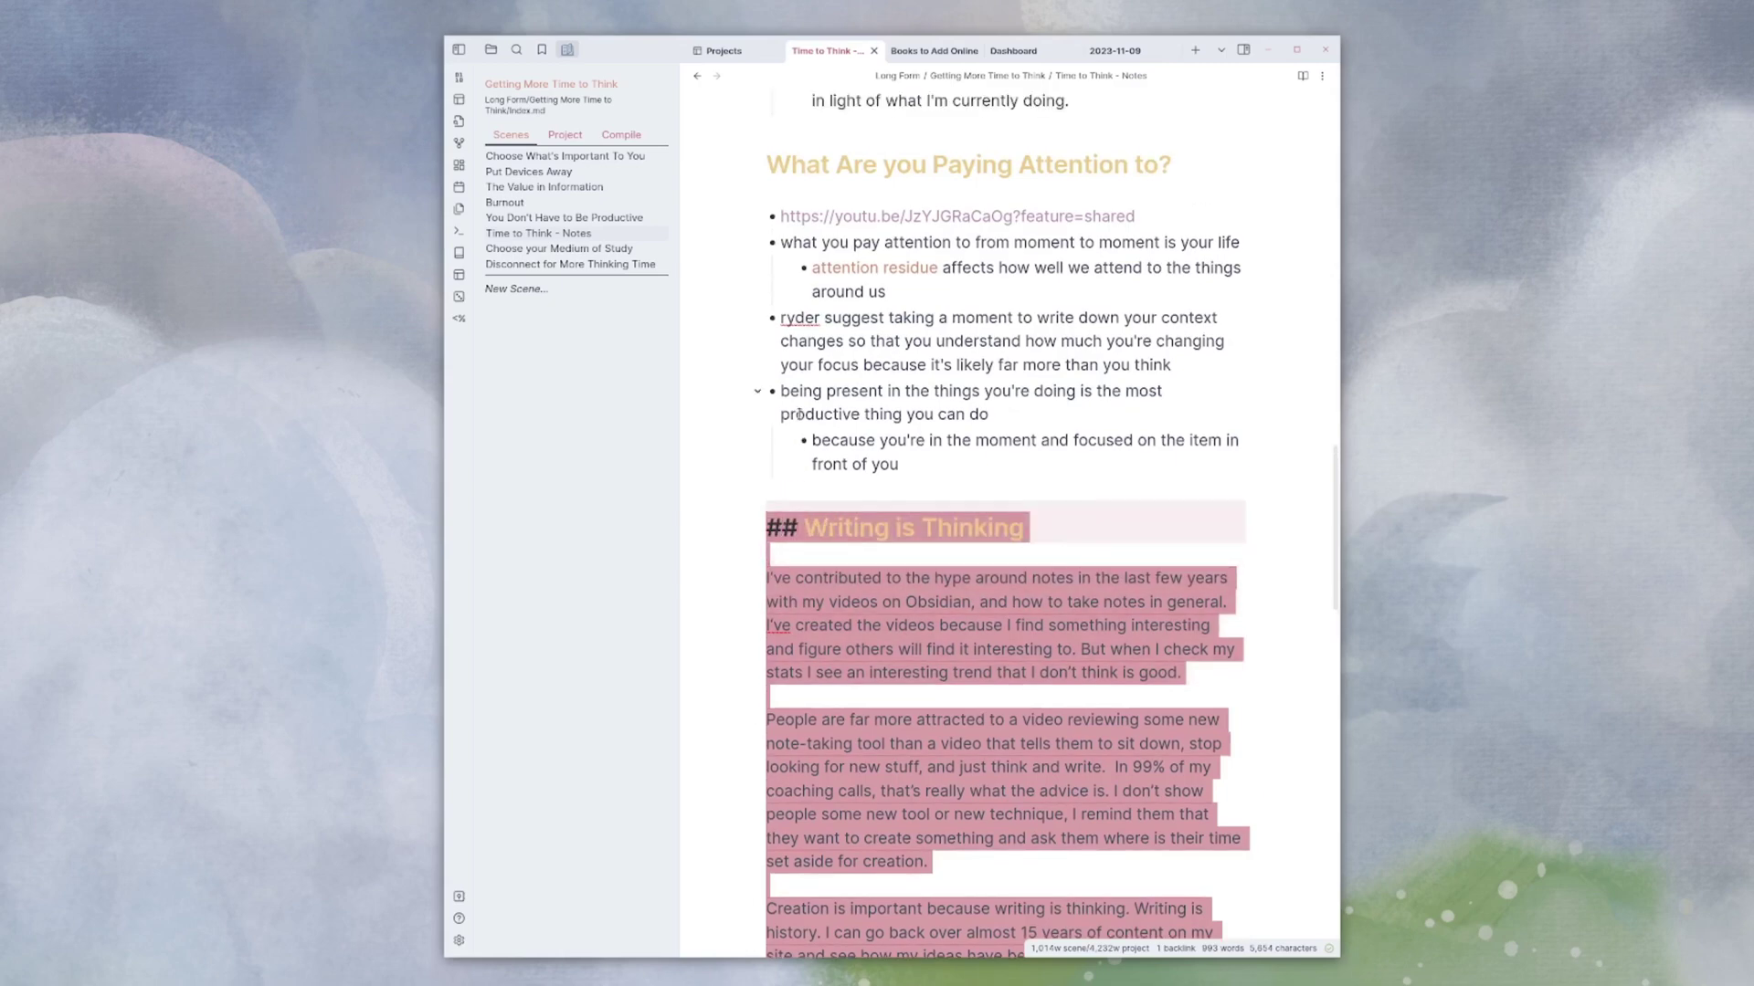
pyautogui.click(767, 528)
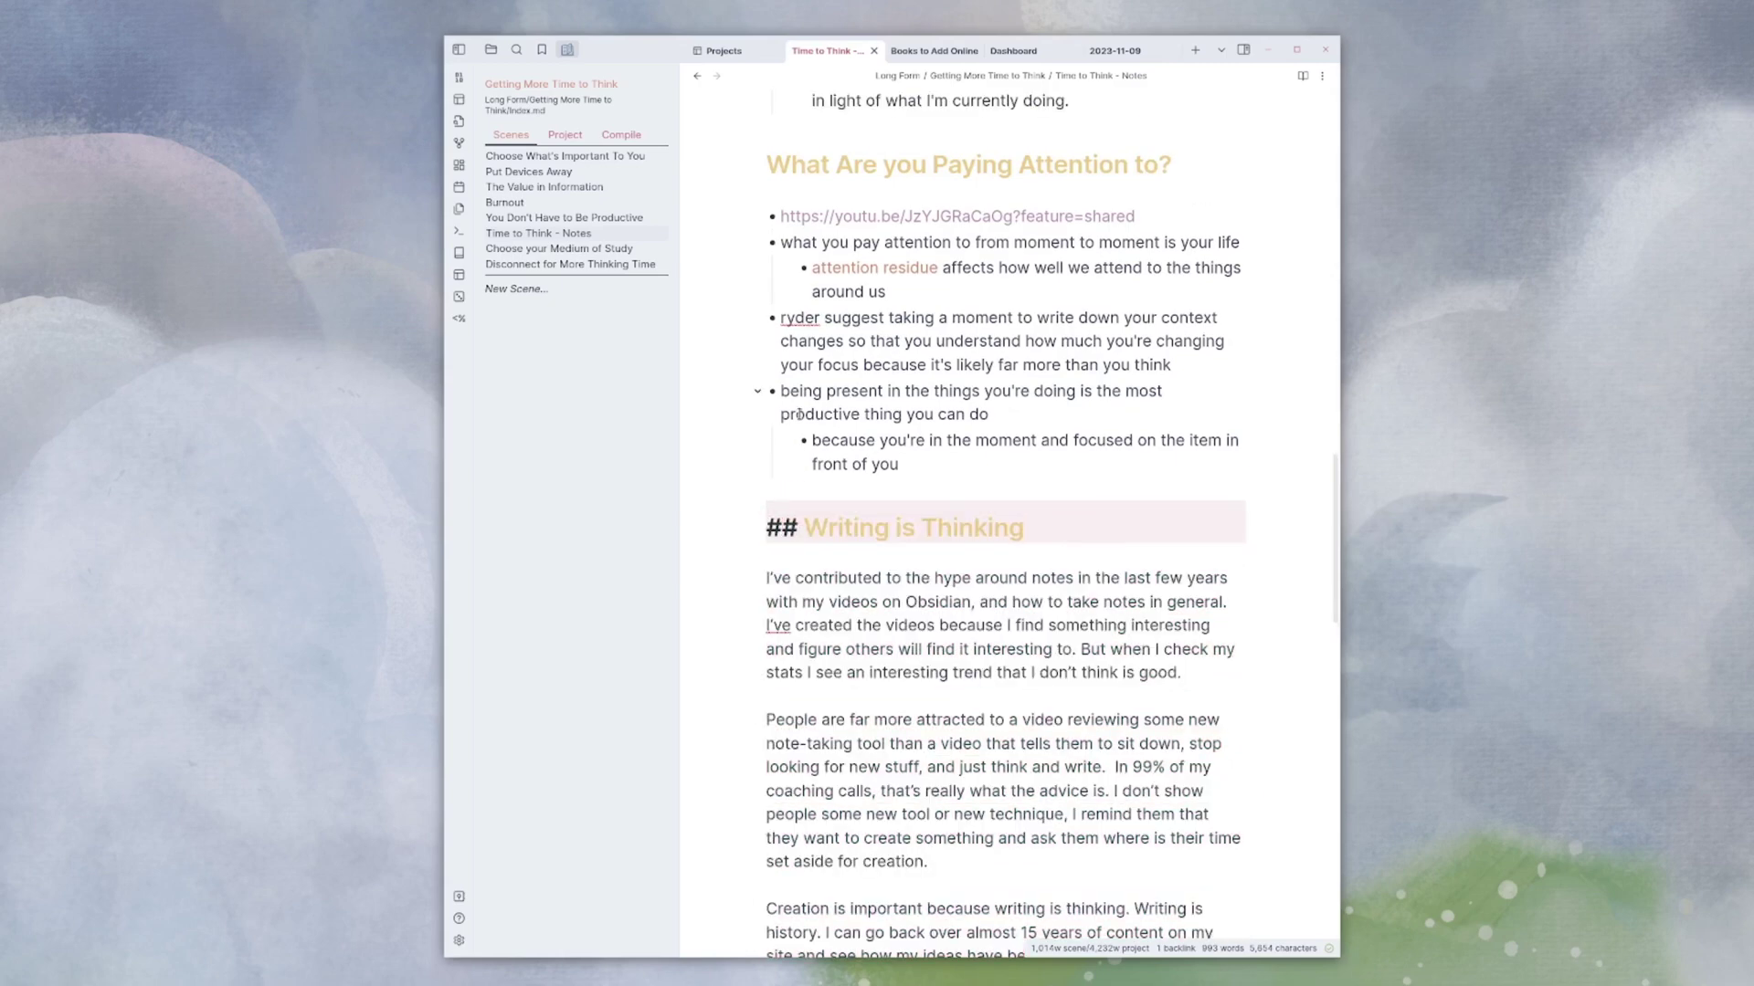
# Create the Writing is Thinking scene and strip its duplicated ## heading and leftover blank line.
pyautogui.click(505, 290)
pyautogui.write('Writing is Thinking')
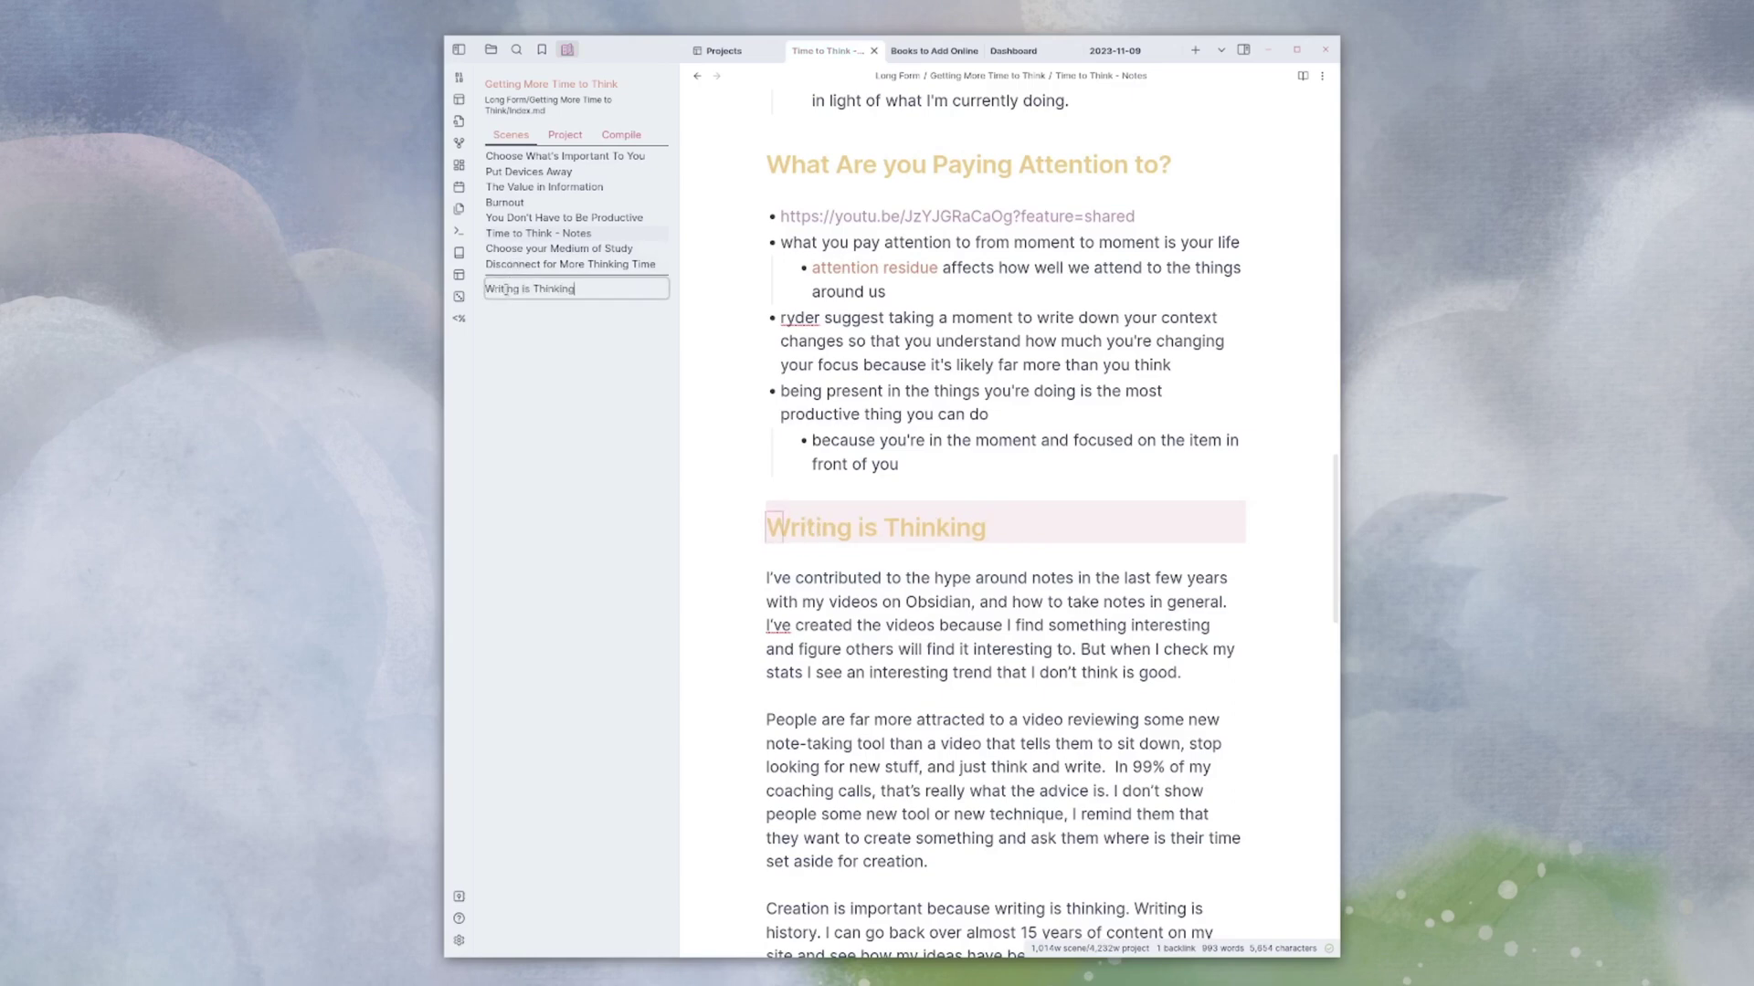
pyautogui.press('Return')
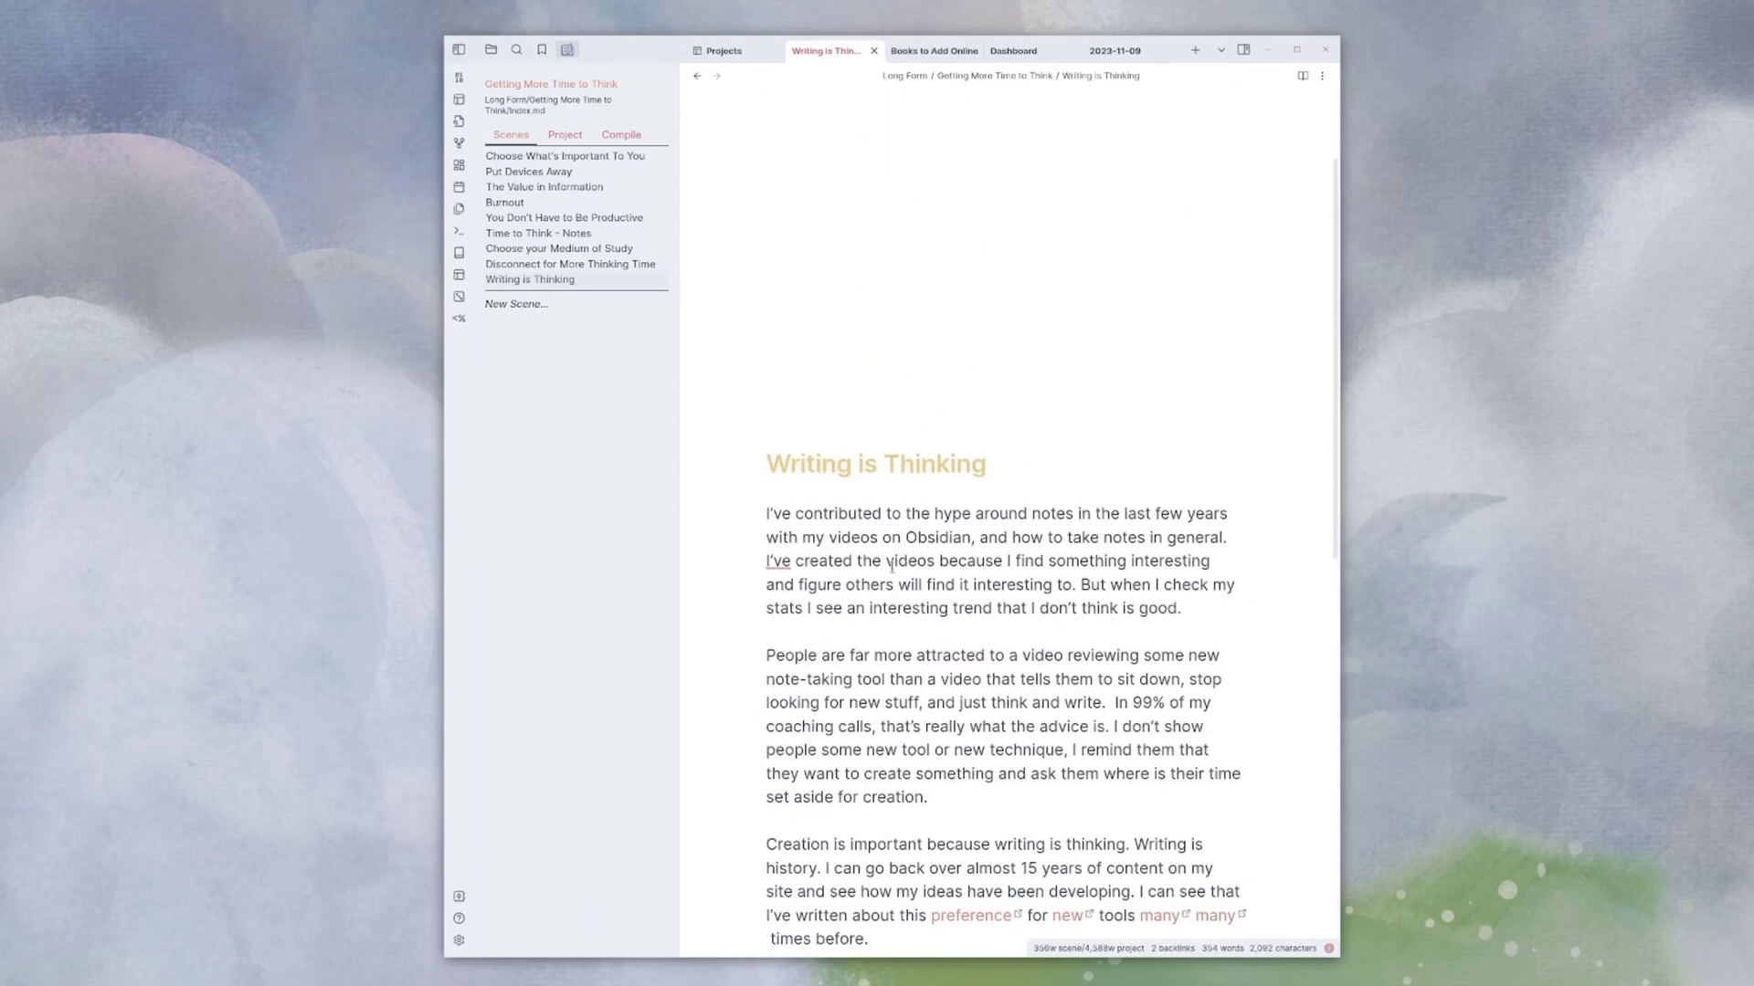
pyautogui.moveTo(987, 467); pyautogui.dragTo(757, 470)
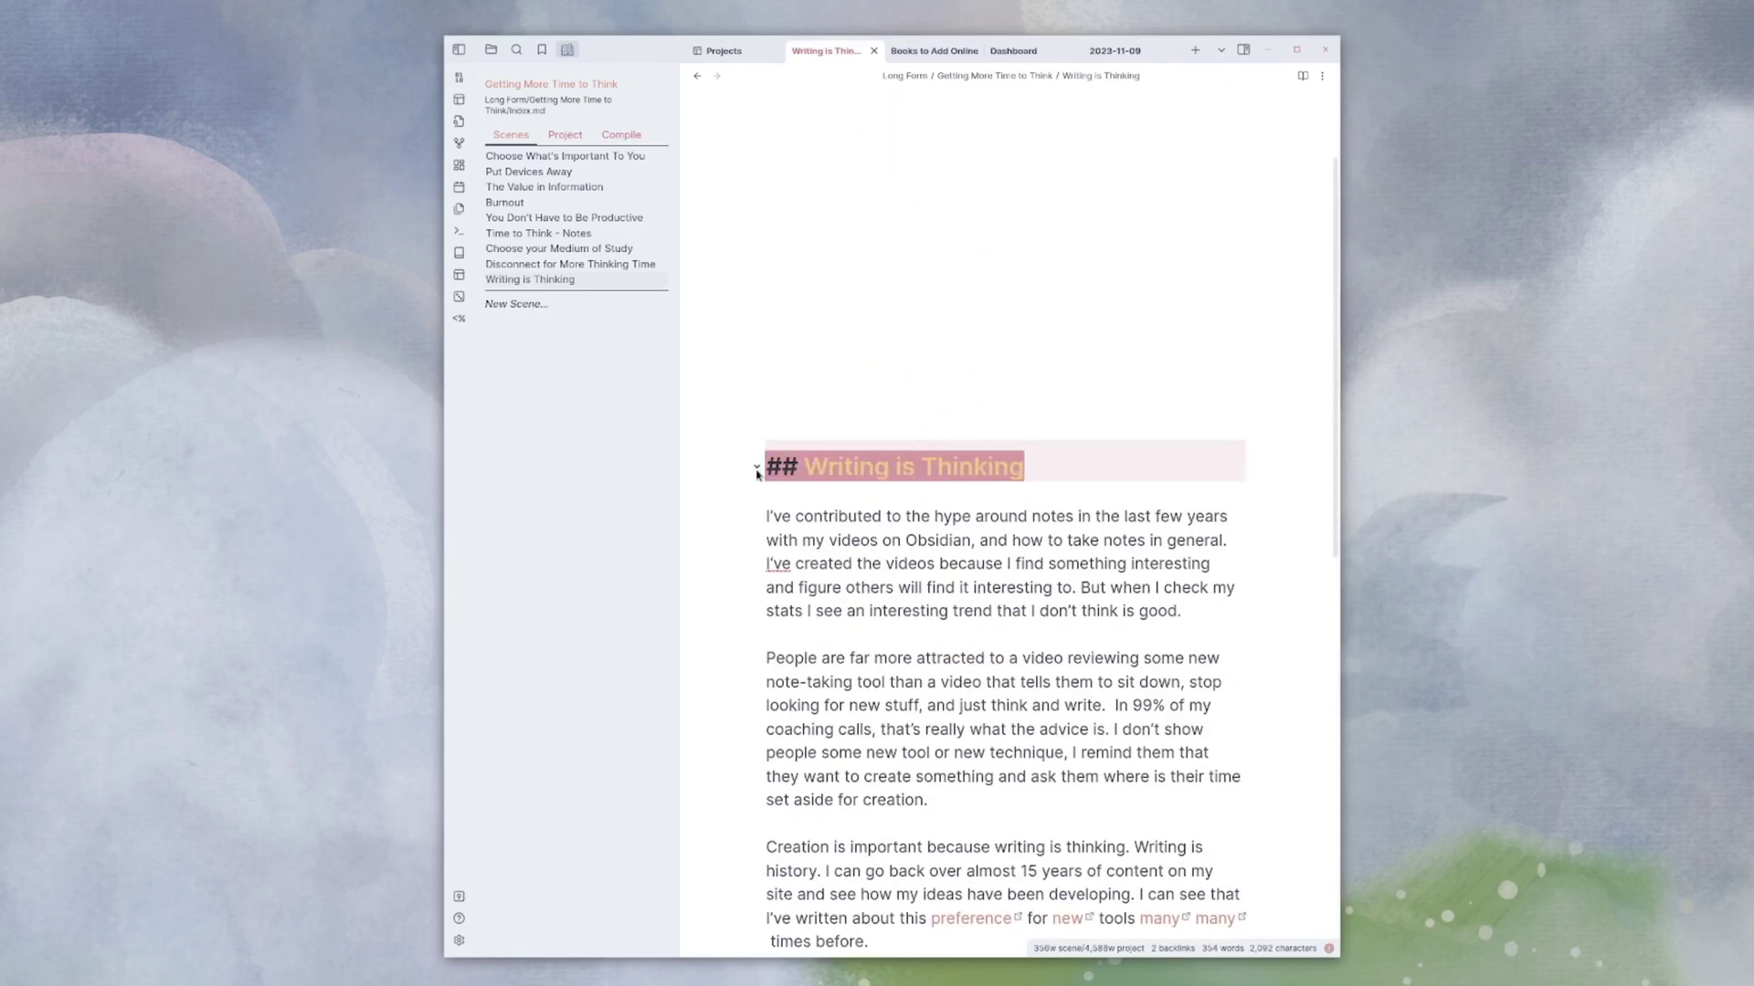
pyautogui.press('BackSpace')
pyautogui.press('Delete')
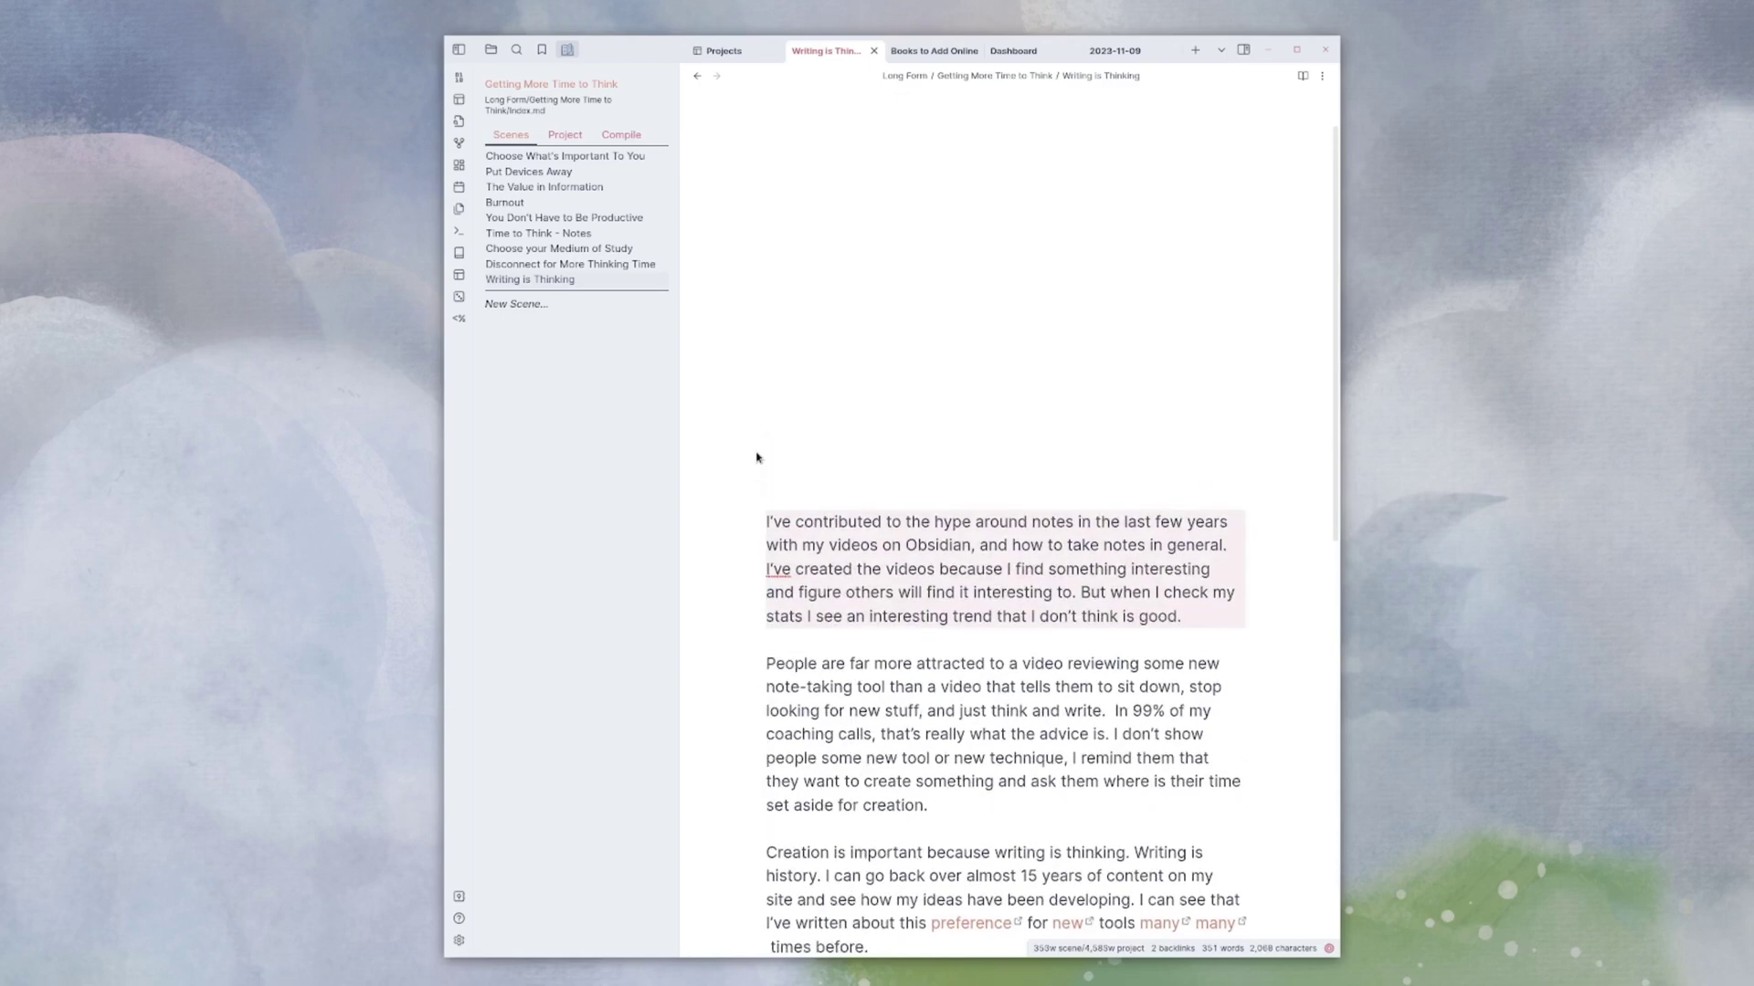
# Cut the Writing is Thinking section, from its heading to 'refine them.', out of Time to Think - Notes.
pyautogui.click(542, 237)
pyautogui.scroll(-4, 1031, 611)
pyautogui.scroll(-6, 1031, 612)
pyautogui.scroll(-6, 1030, 612)
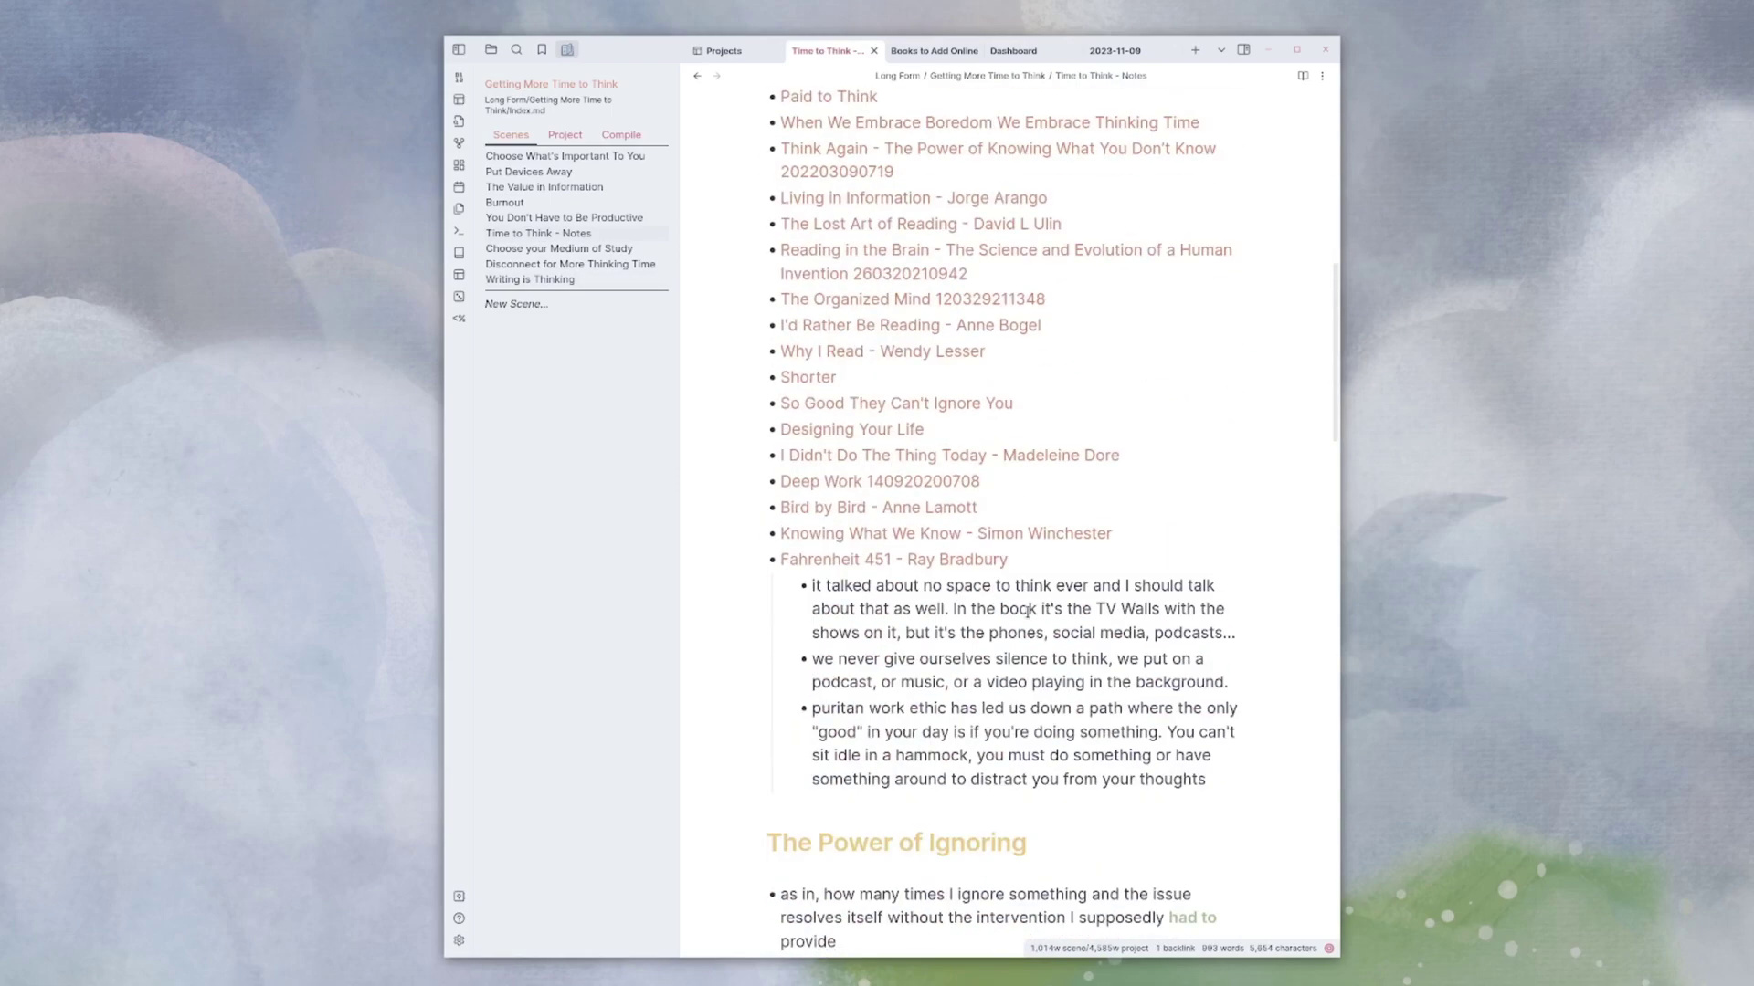
pyautogui.scroll(-6, 1031, 611)
pyautogui.scroll(-5, 1030, 612)
pyautogui.scroll(-4, 1030, 611)
pyautogui.scroll(-4, 1030, 611)
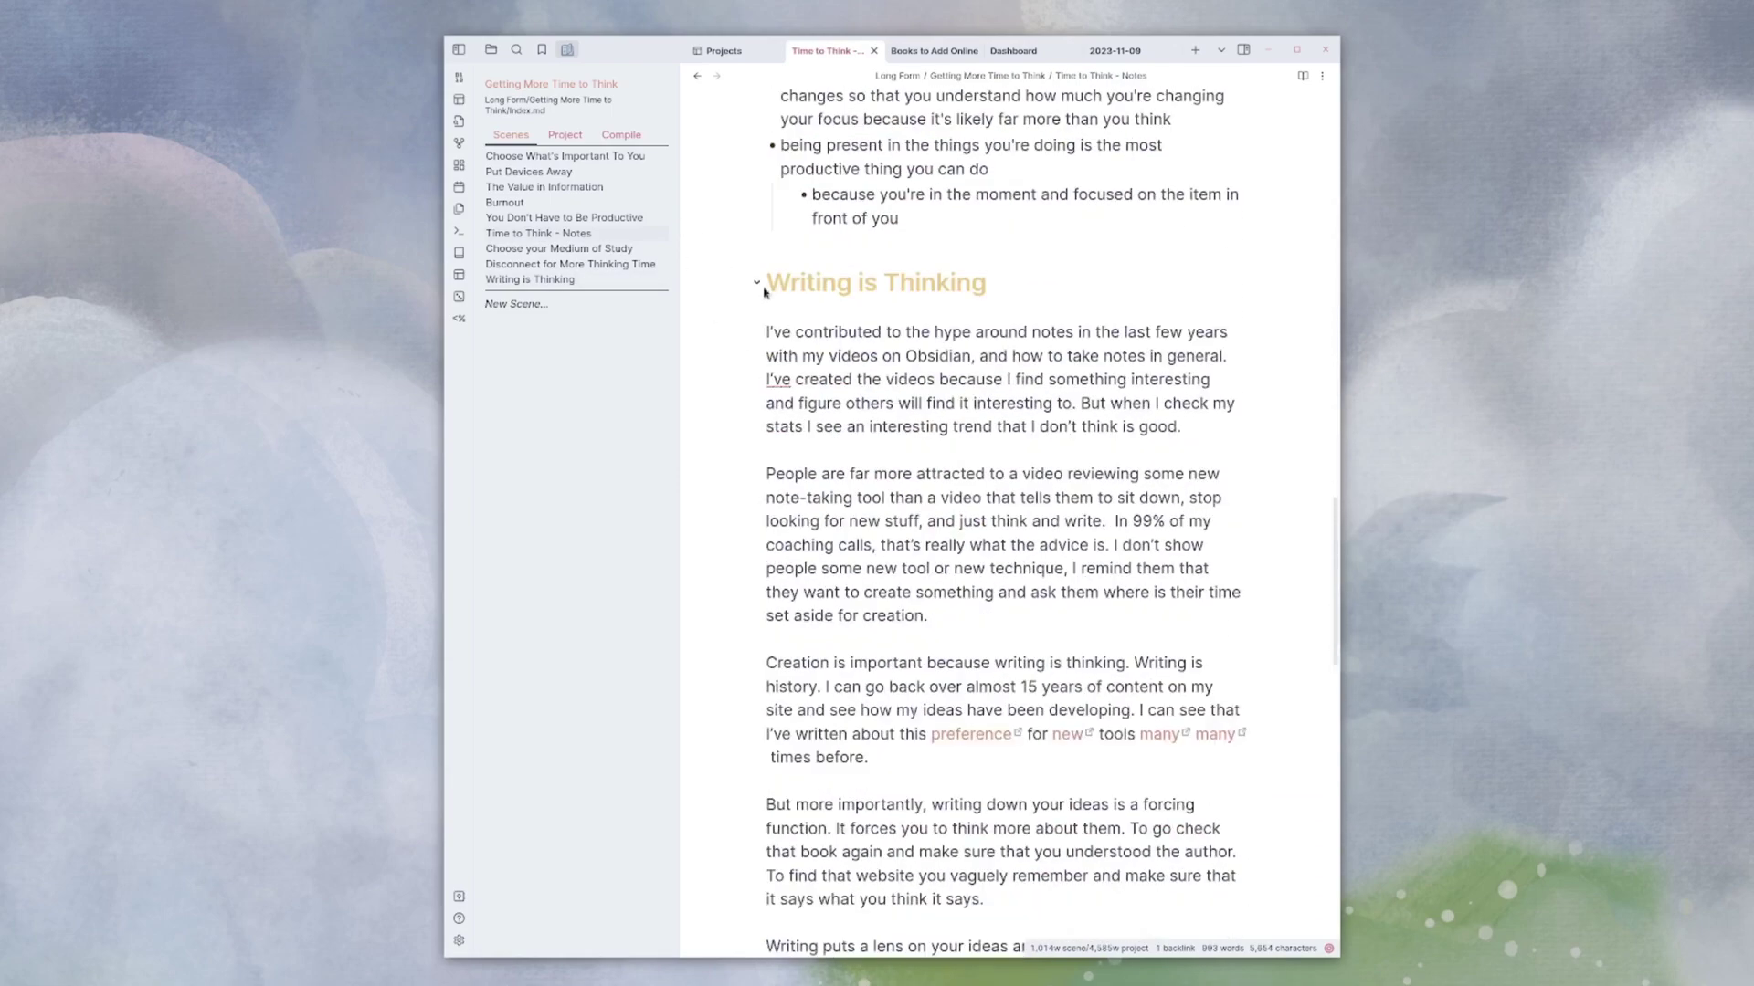
pyautogui.click(764, 288)
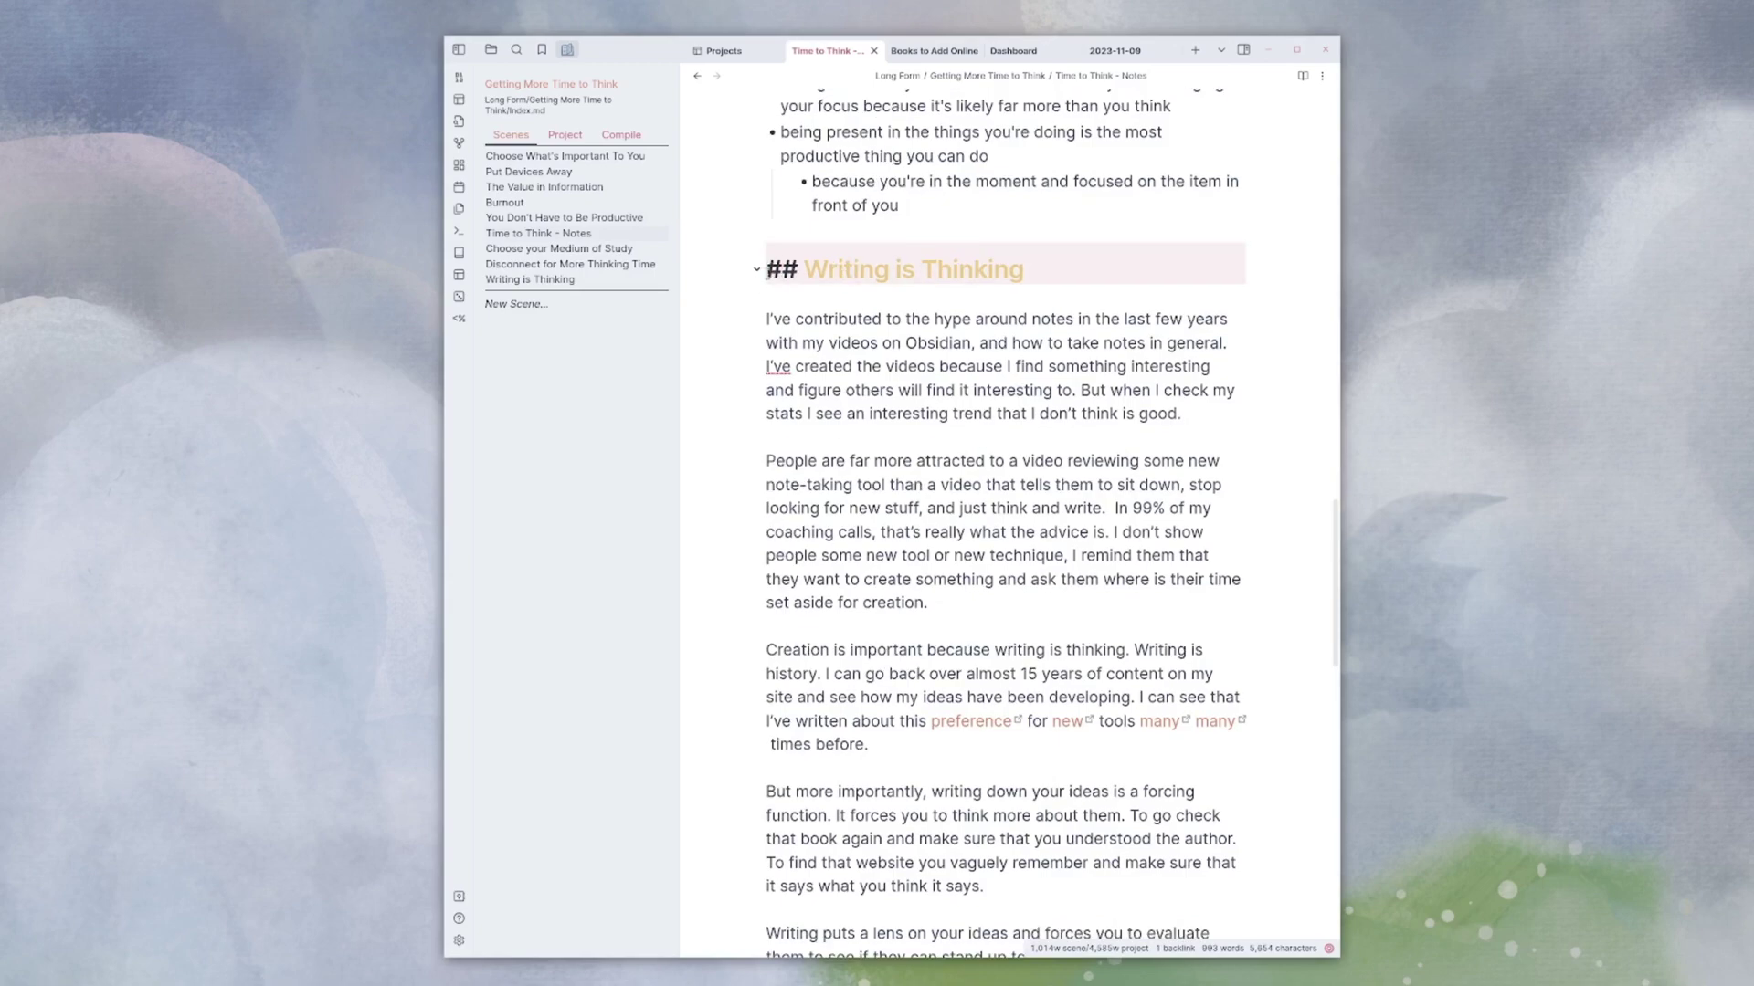
pyautogui.scroll(-5, 1000, 489)
pyautogui.scroll(-3, 1001, 489)
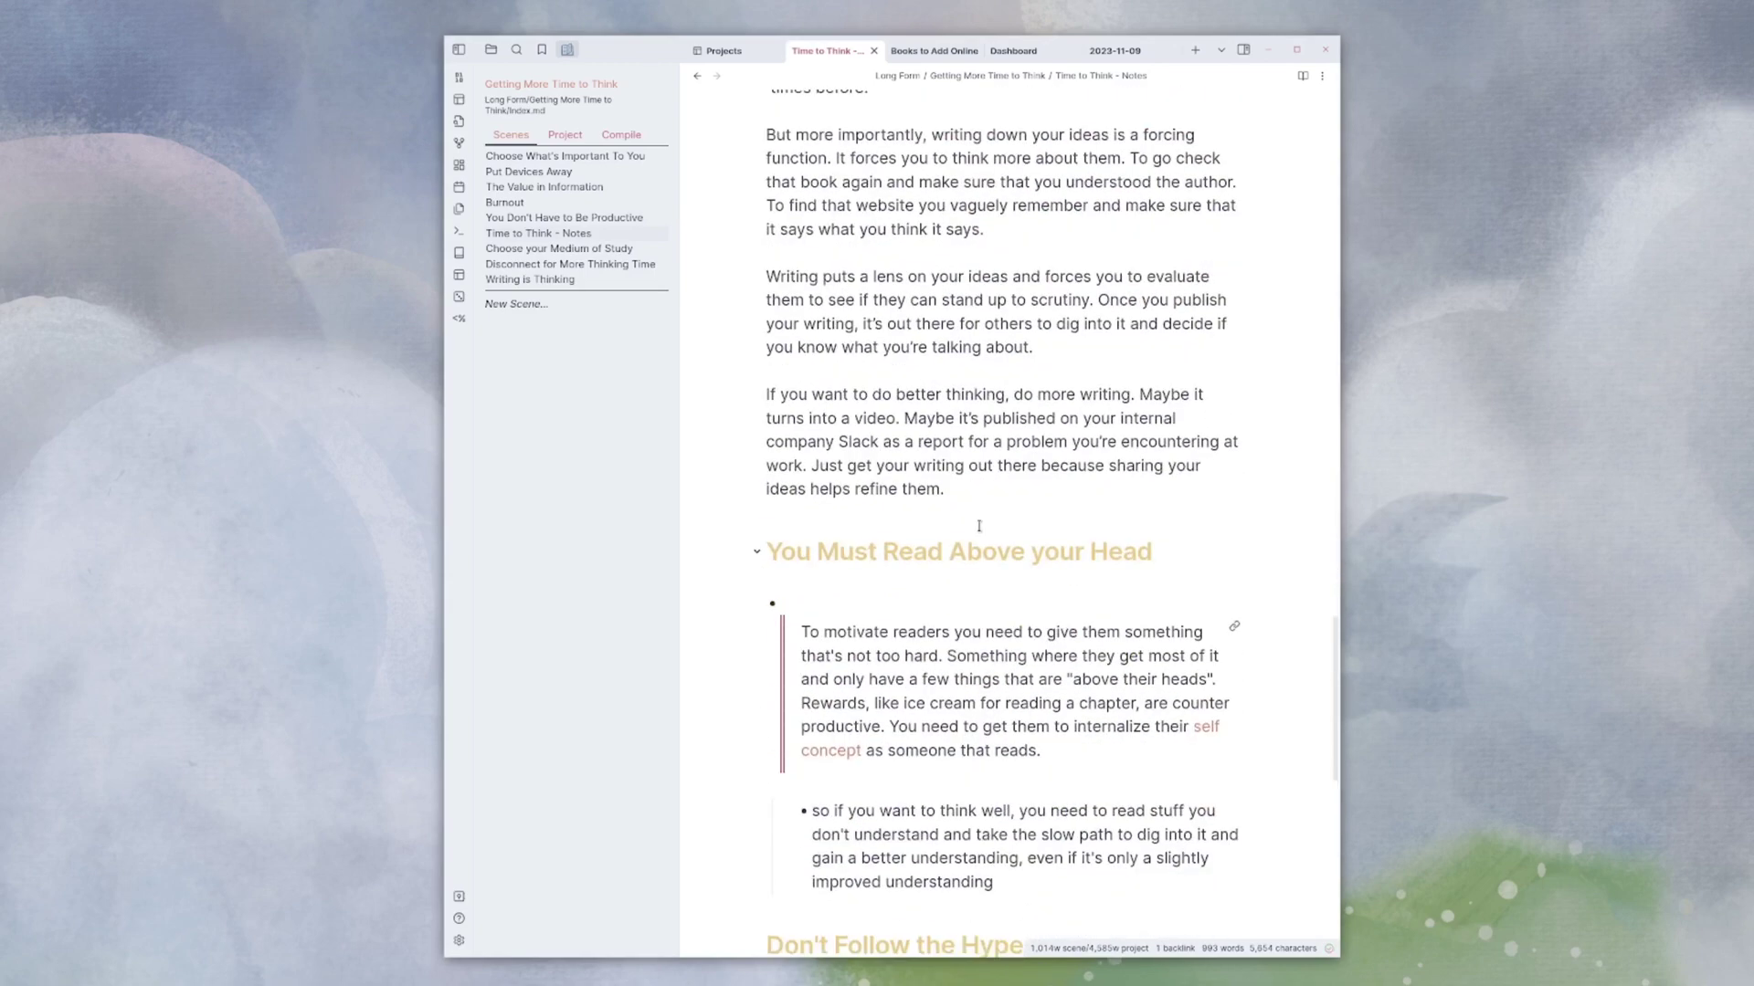
pyautogui.keyDown('shift'); pyautogui.click(972, 491); pyautogui.keyUp('shift')
pyautogui.hotkey('ctrl', 'x')
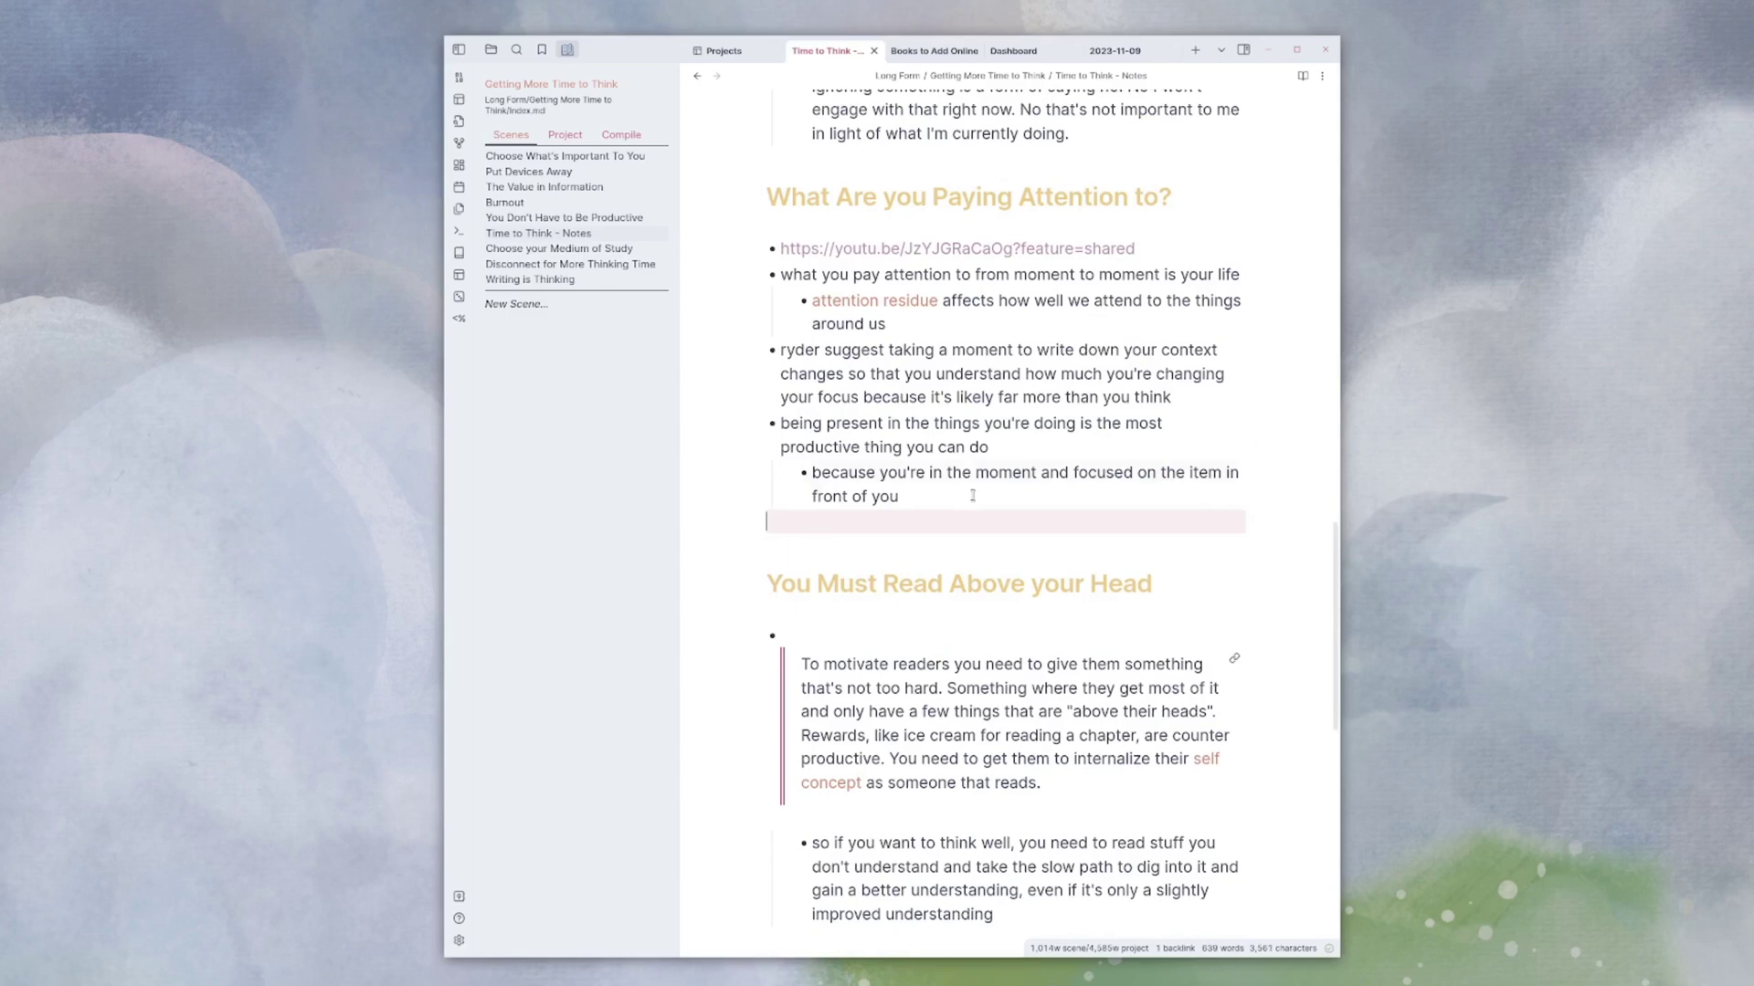
pyautogui.scroll(-3, 975, 606)
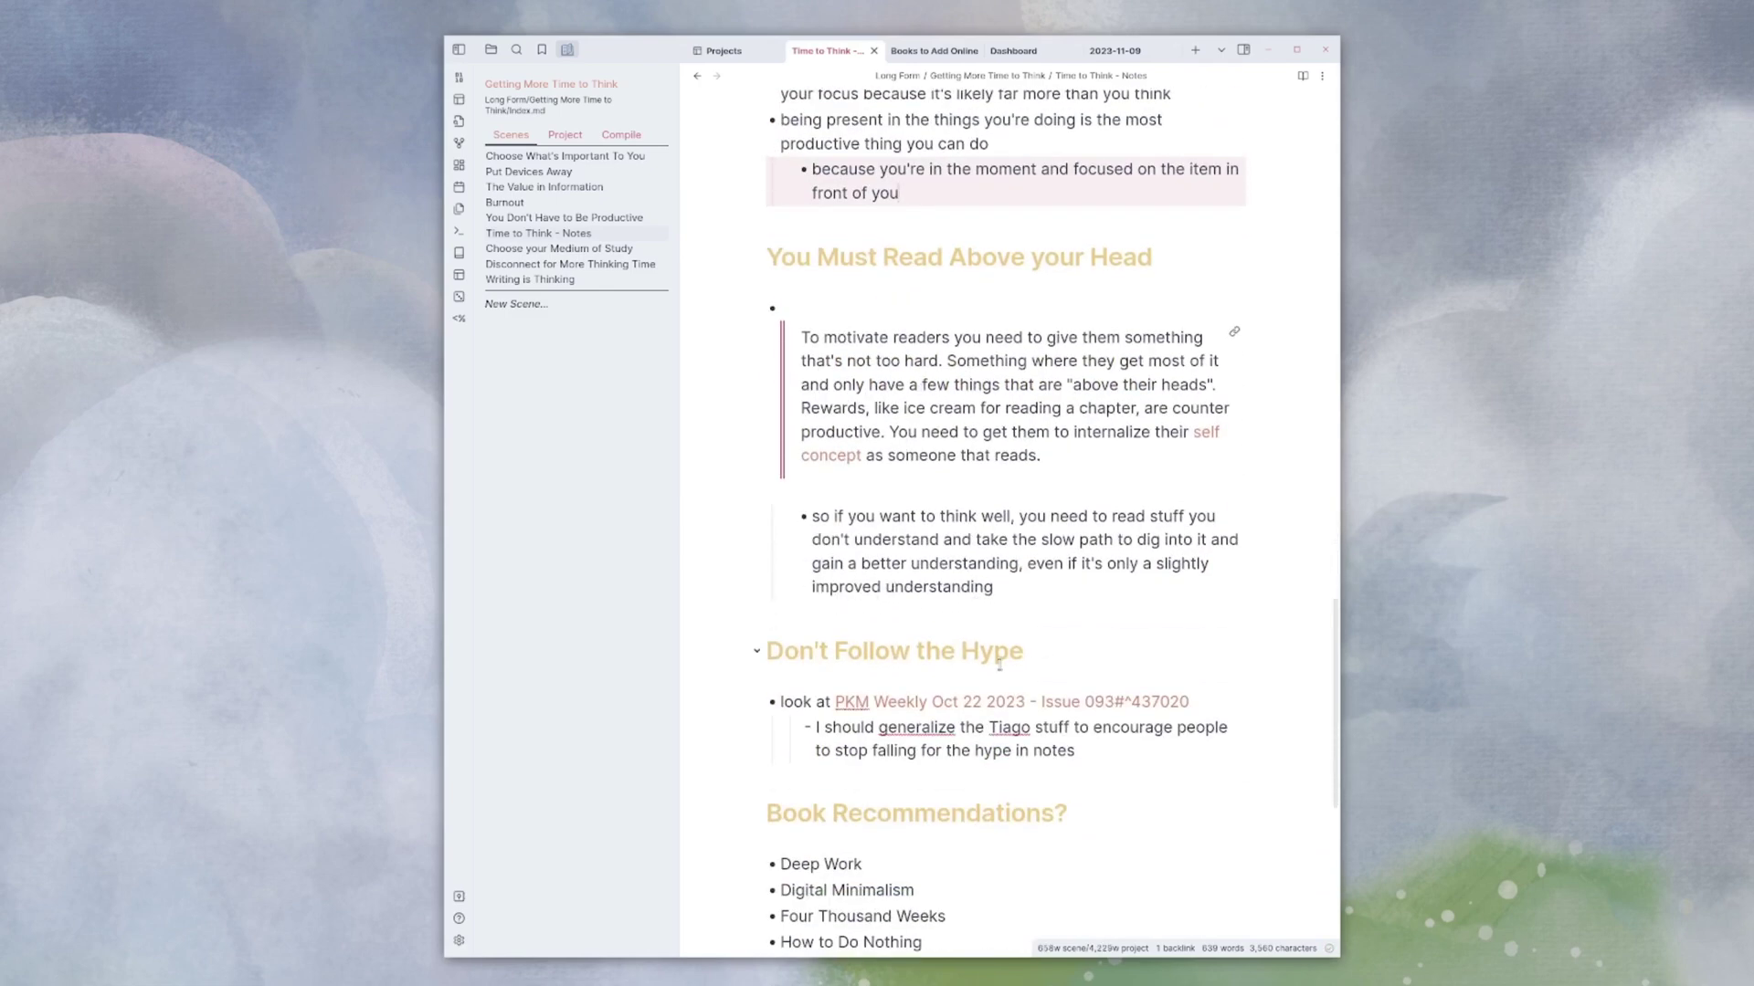
pyautogui.scroll(-1, 1092, 692)
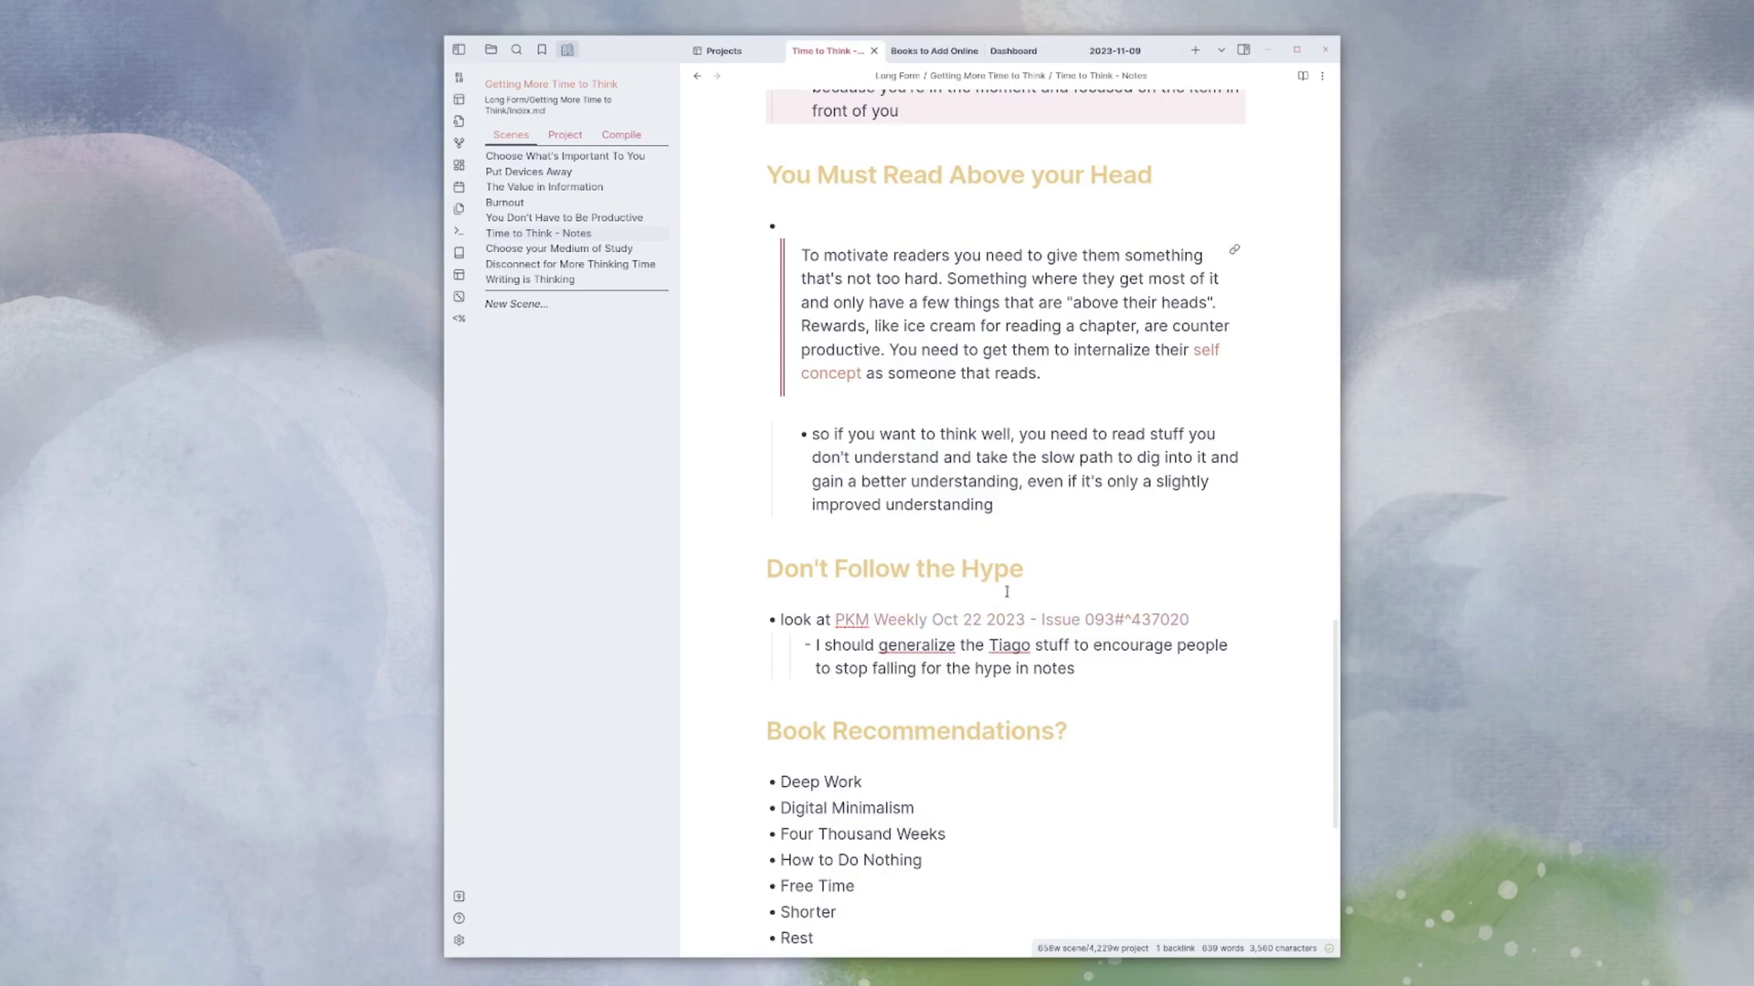
pyautogui.scroll(-2, 1103, 630)
pyautogui.scroll(-1, 1028, 630)
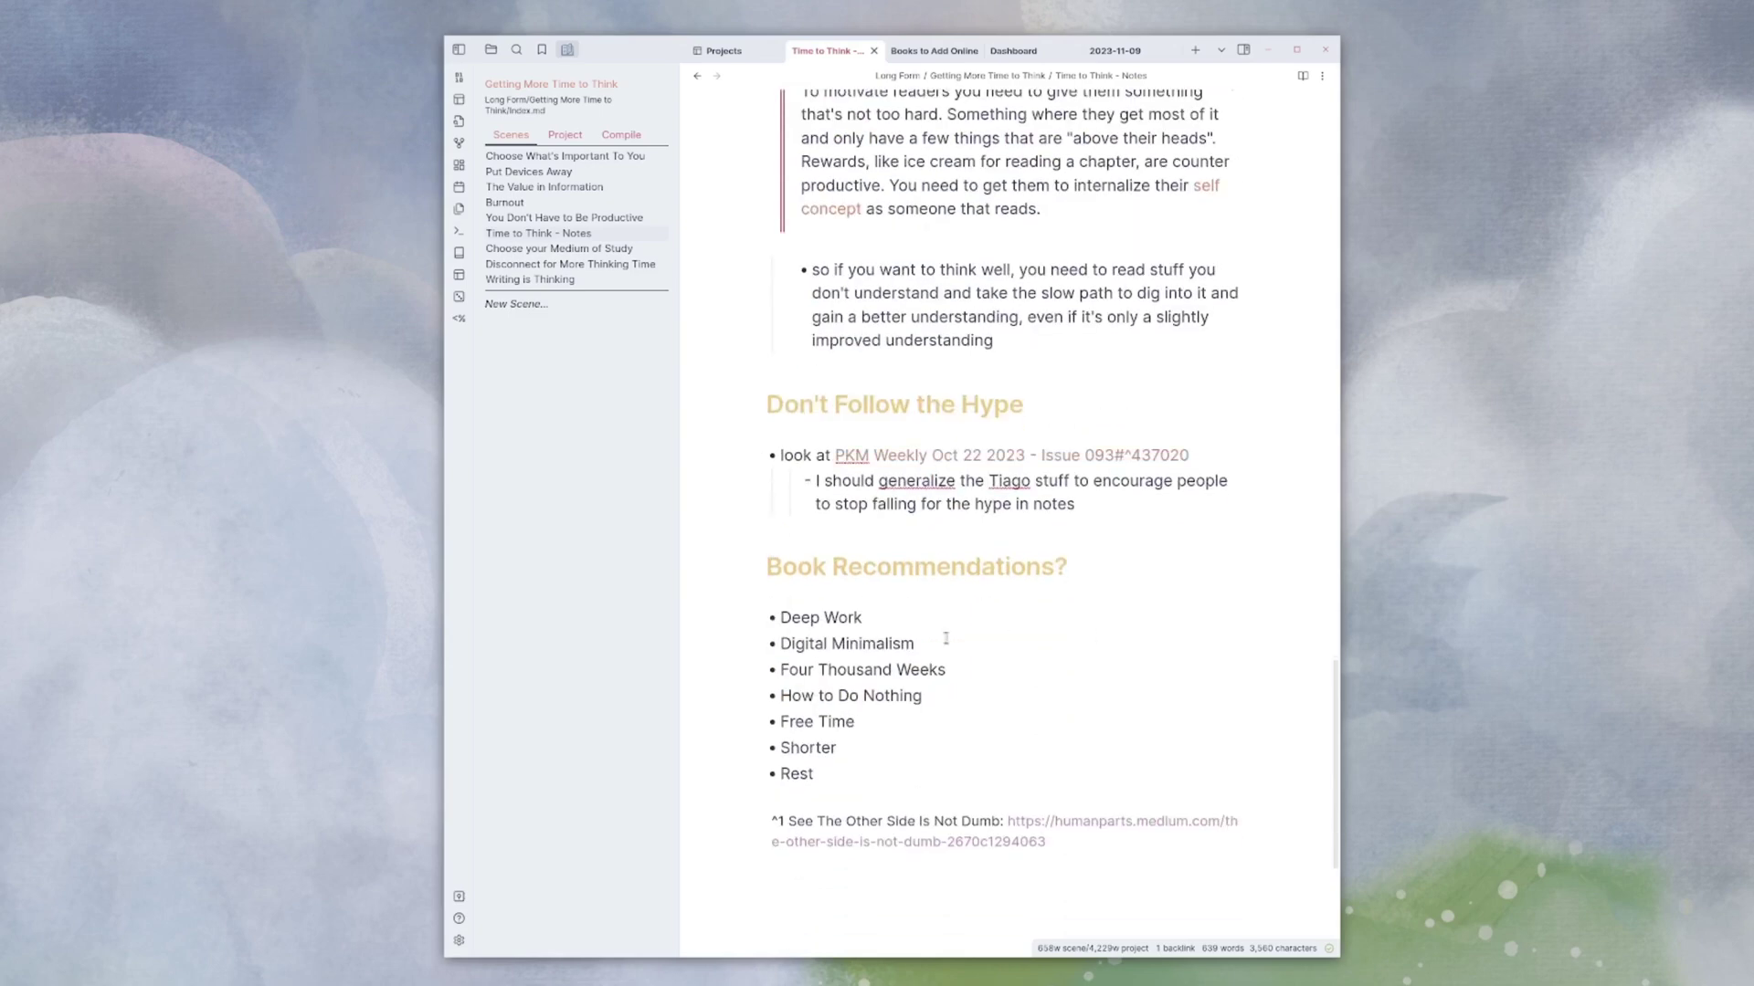
pyautogui.scroll(4, 910, 716)
pyautogui.scroll(4, 894, 532)
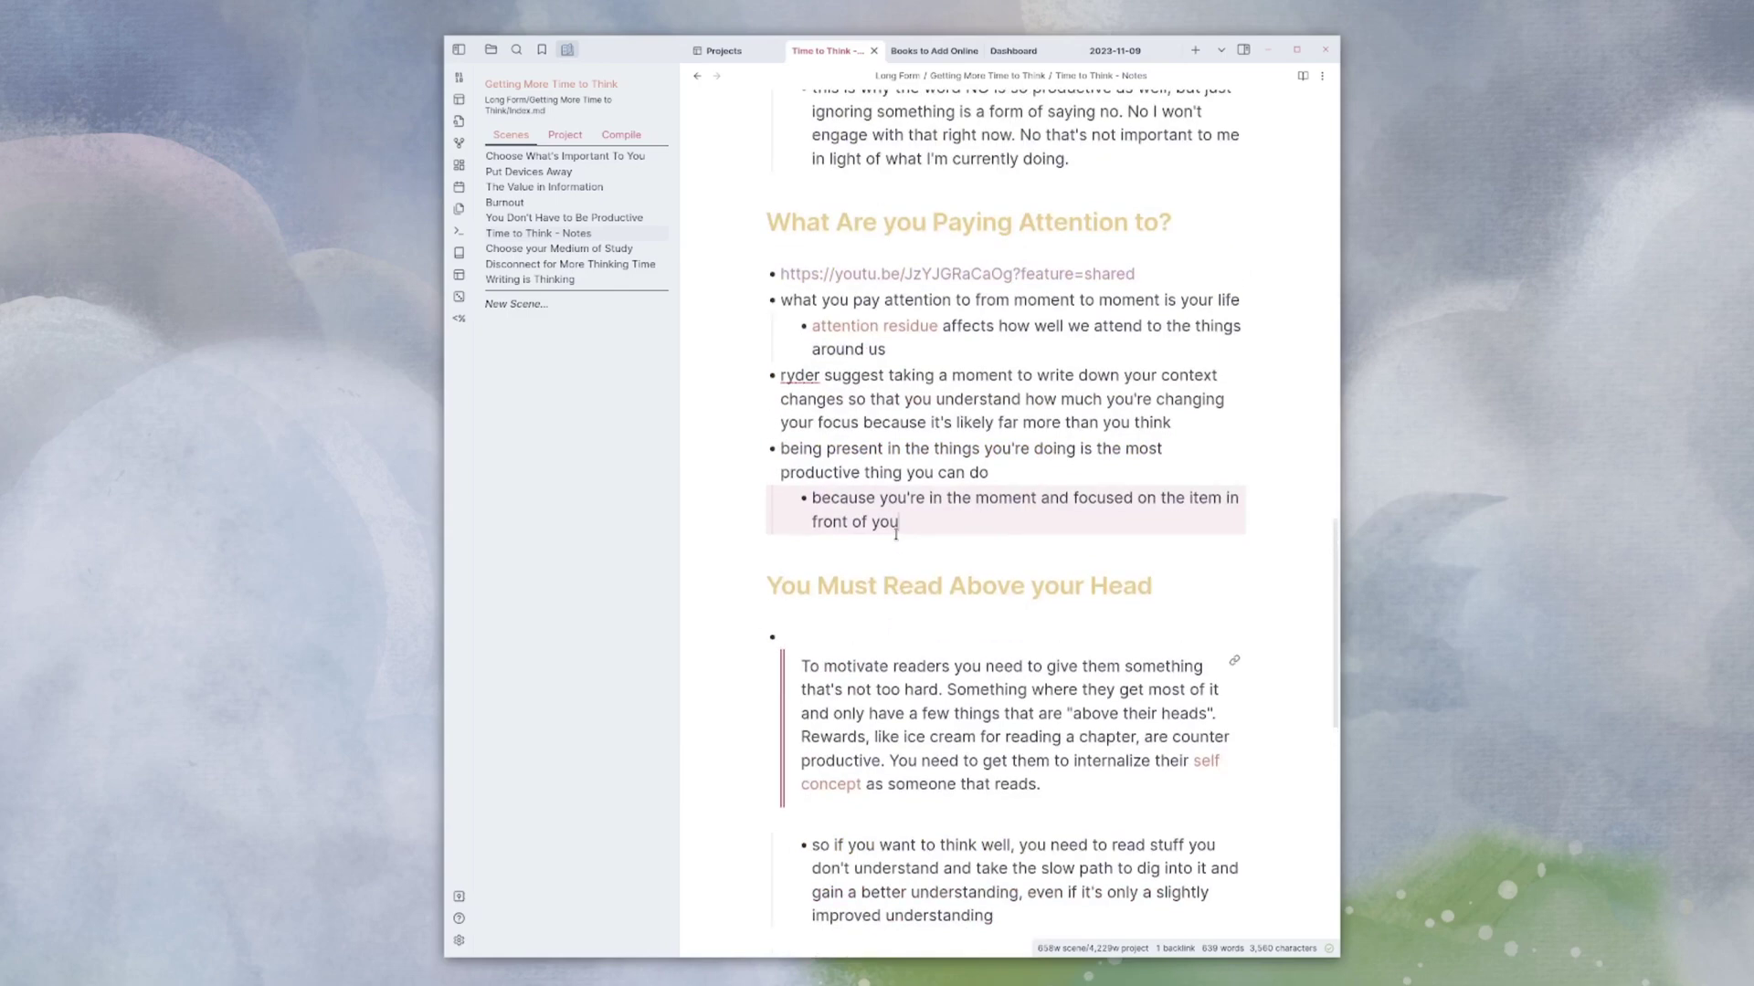
pyautogui.scroll(2, 895, 532)
pyautogui.scroll(3, 894, 533)
pyautogui.scroll(2, 894, 533)
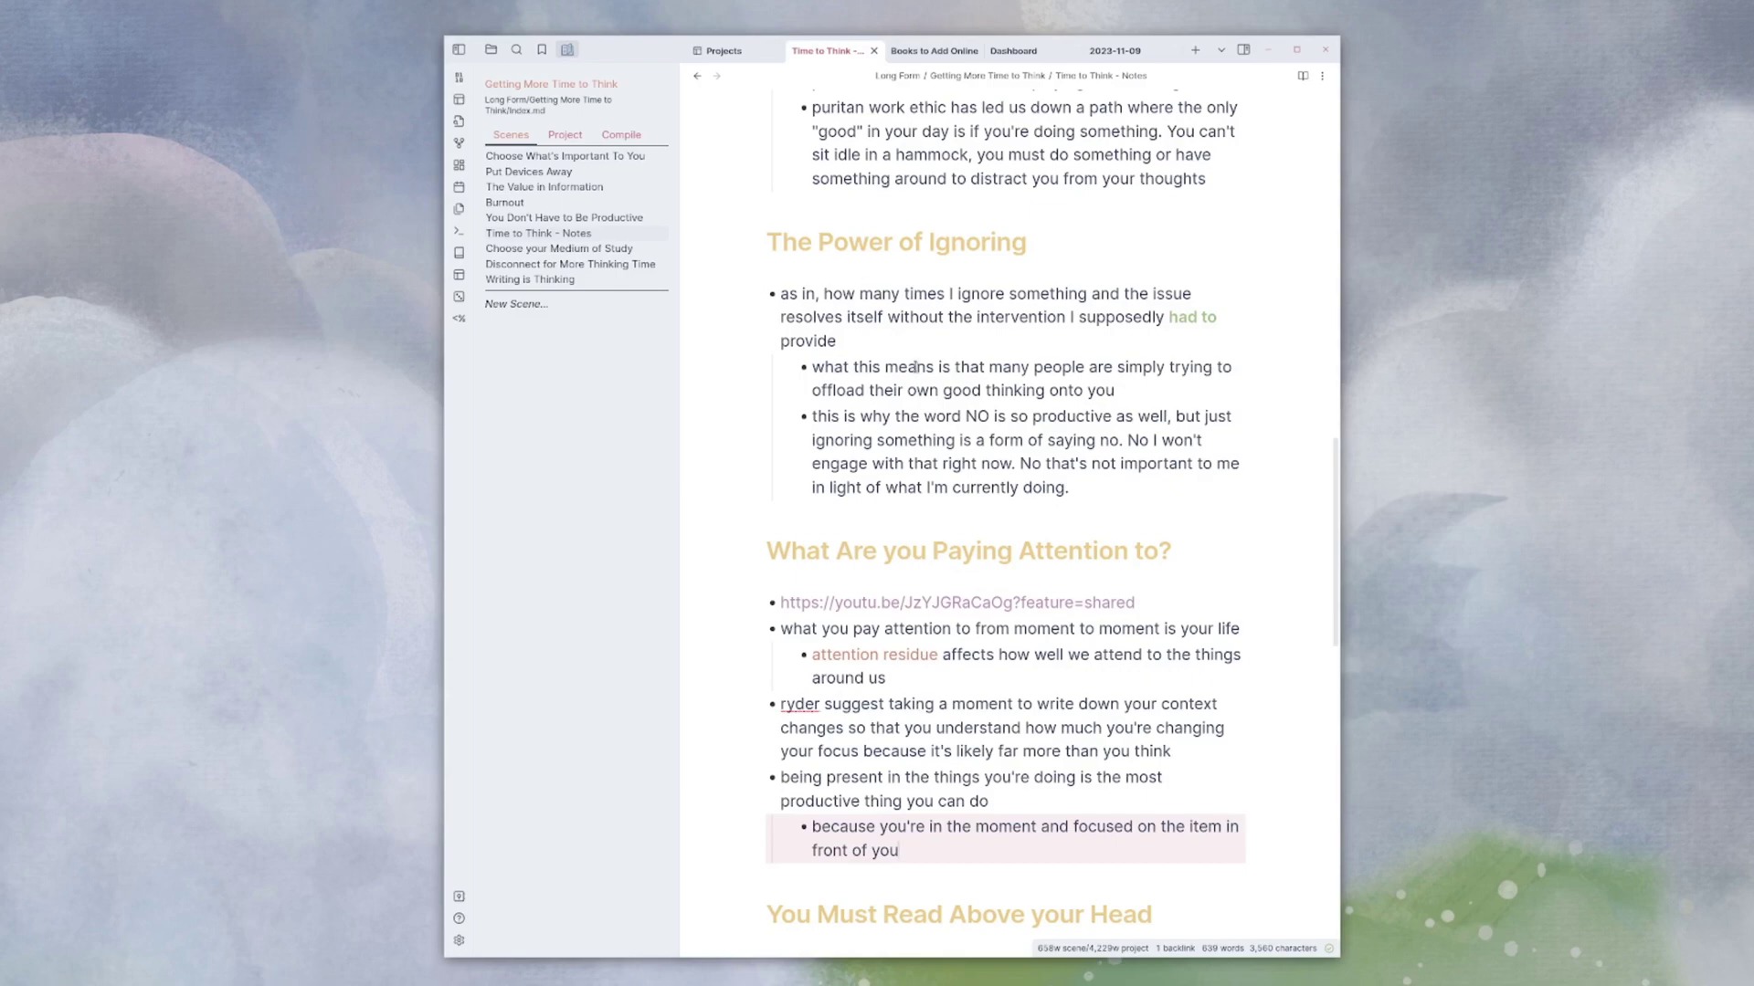
pyautogui.scroll(4, 939, 389)
pyautogui.scroll(10, 939, 389)
pyautogui.scroll(3, 822, 342)
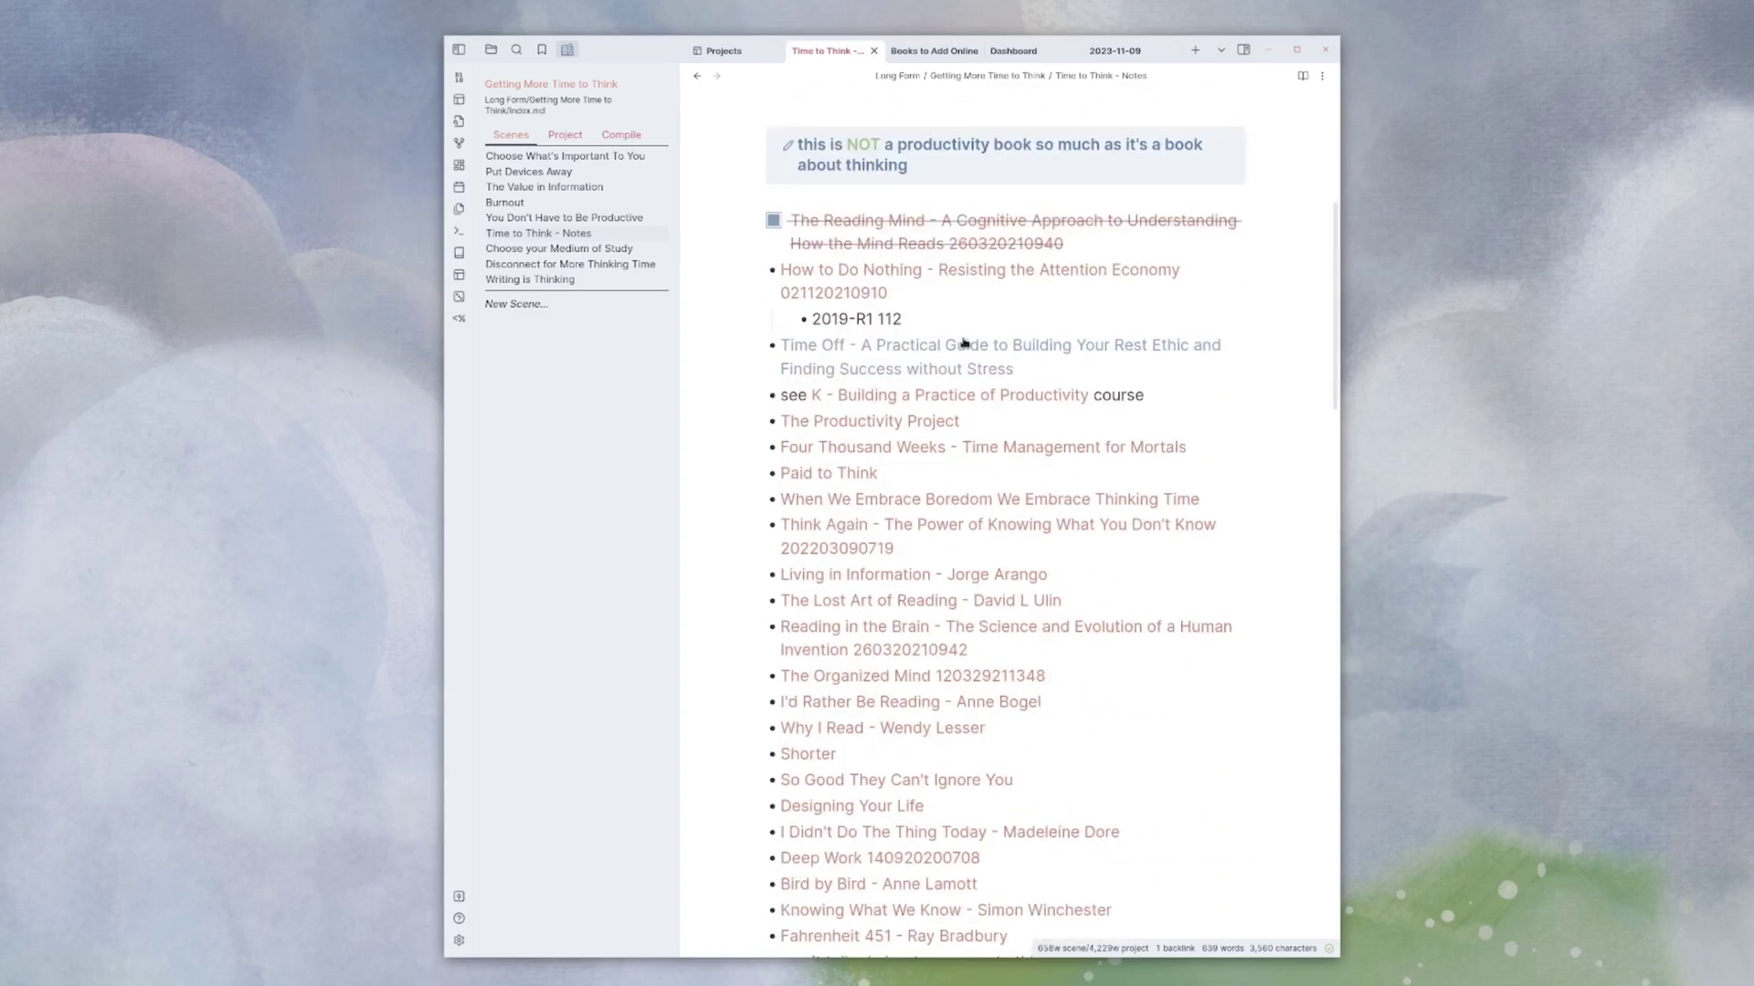
pyautogui.scroll(2, 764, 255)
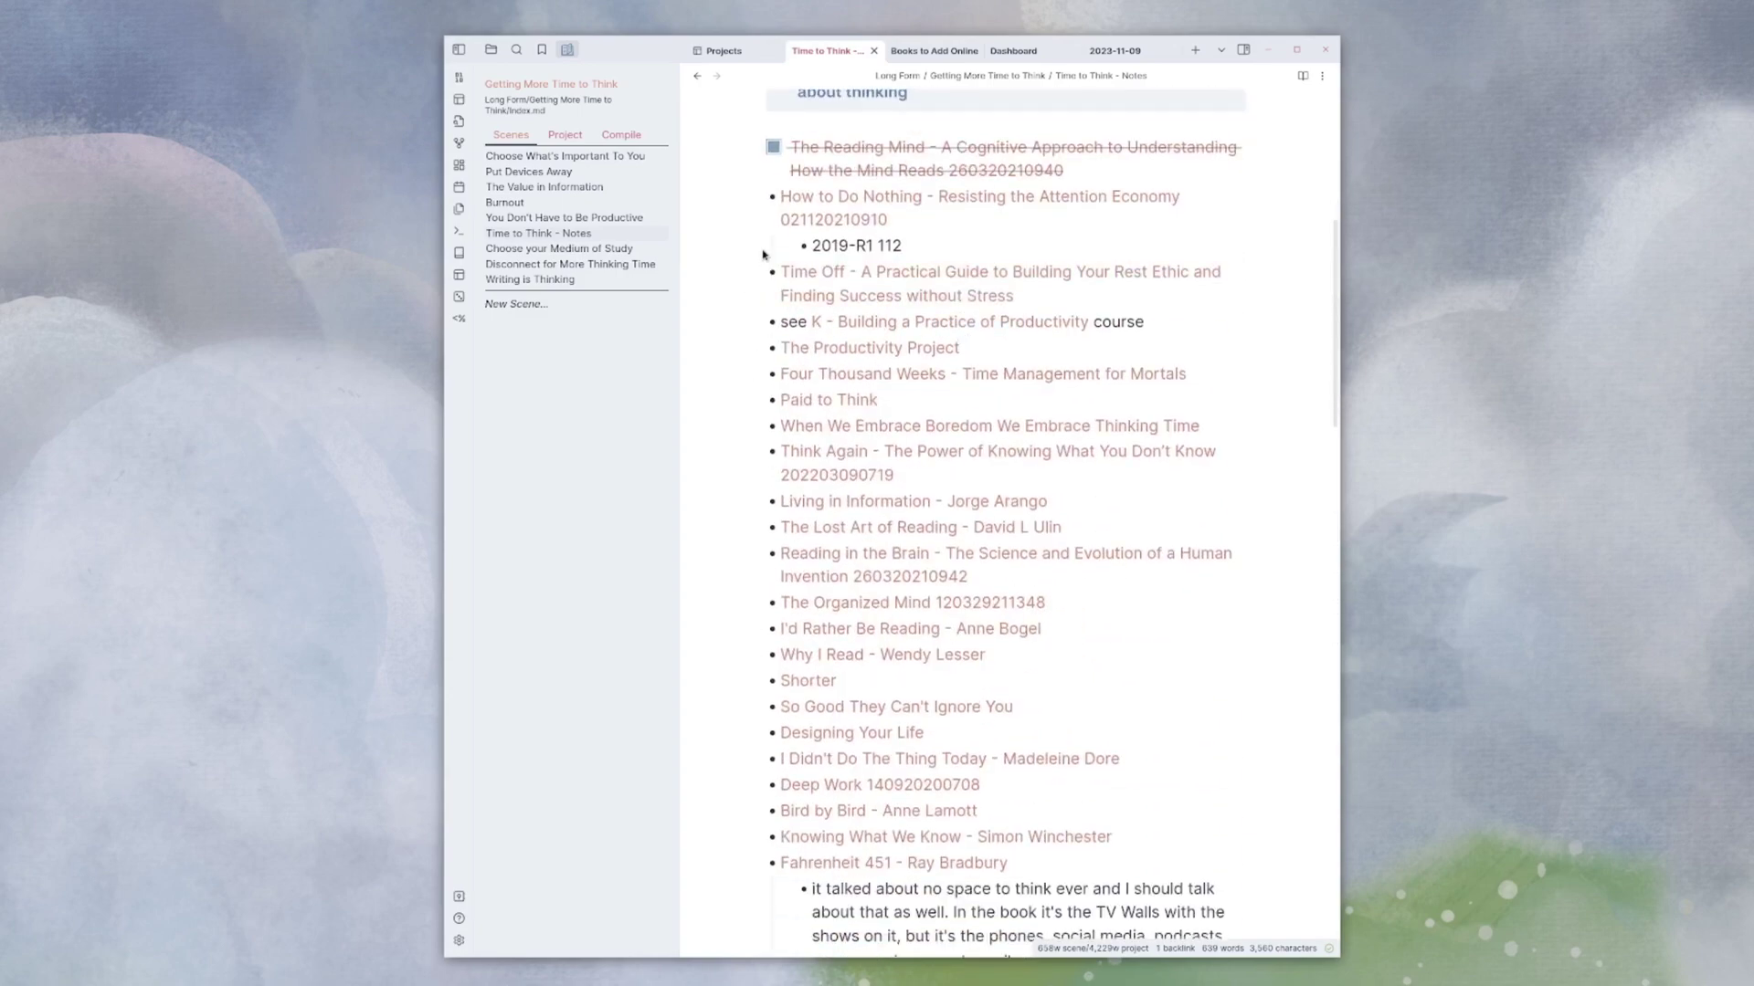
# Make How to Do Nothing, Time Off, the productivity course and The Productivity Project unchecked tasks.
pyautogui.click(778, 200)
pyautogui.scroll(3, 789, 220)
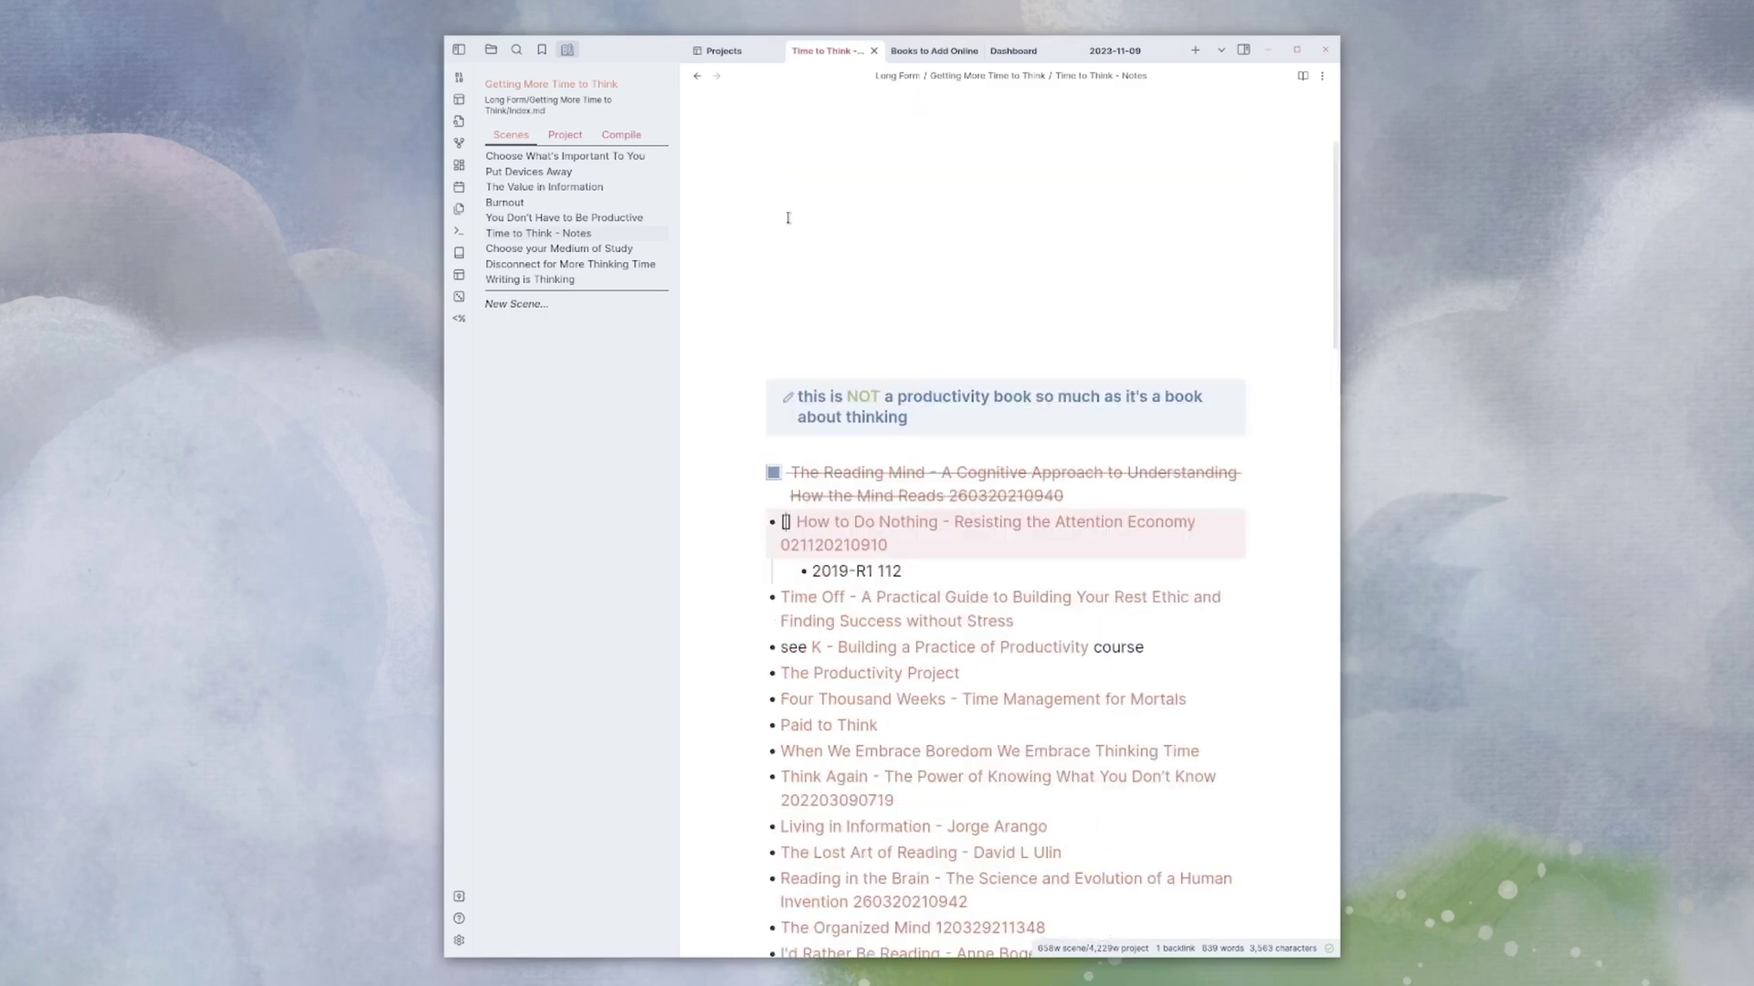
pyautogui.hotkey('ctrl', 'l')
pyautogui.press('Down')
pyautogui.scroll(-1, 790, 219)
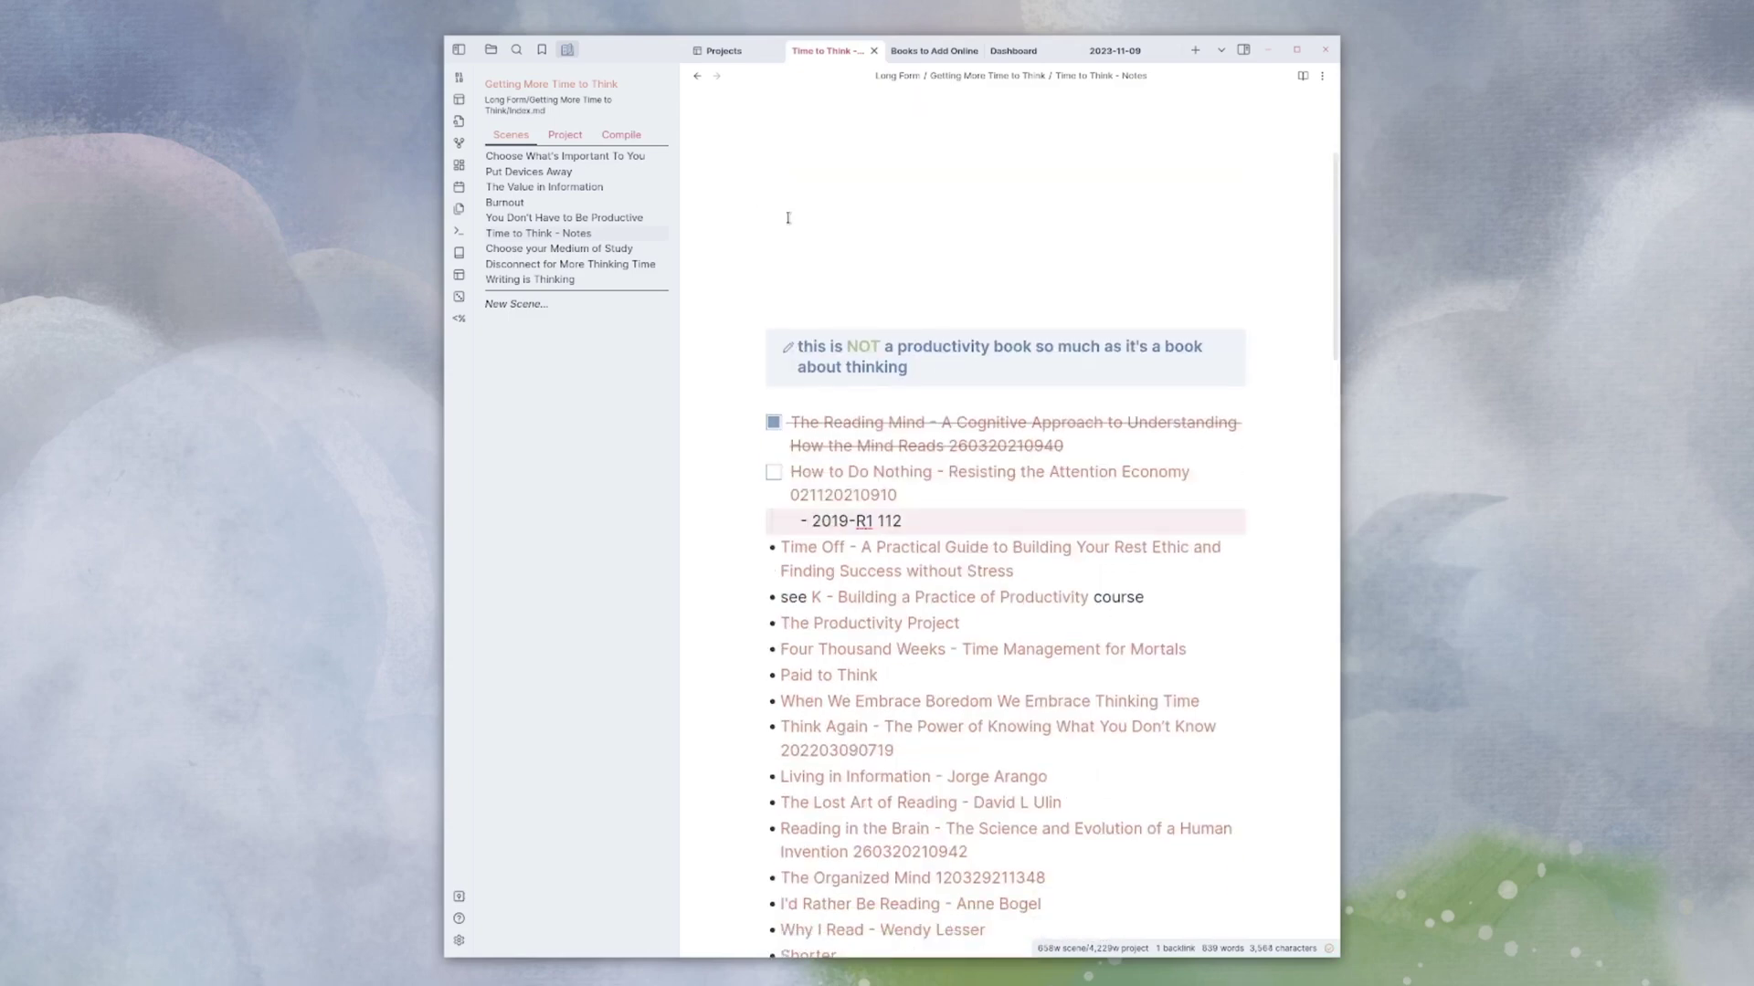
pyautogui.press('Down')
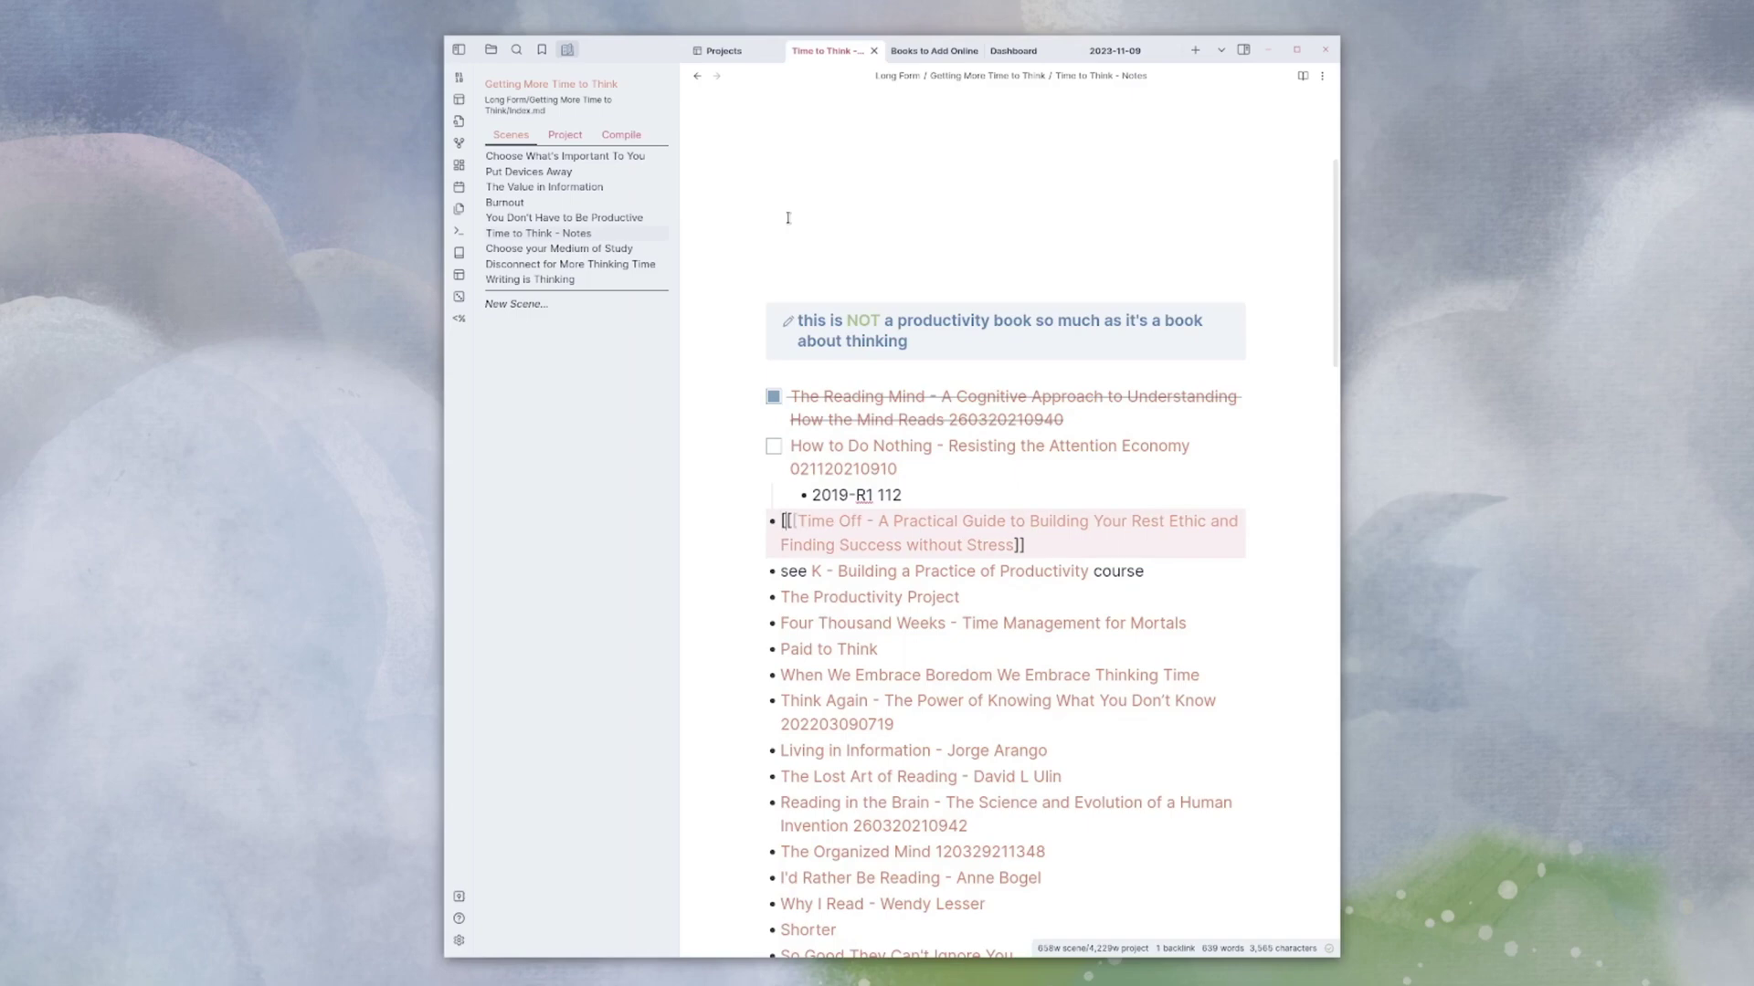
pyautogui.hotkey('ctrl', 'l')
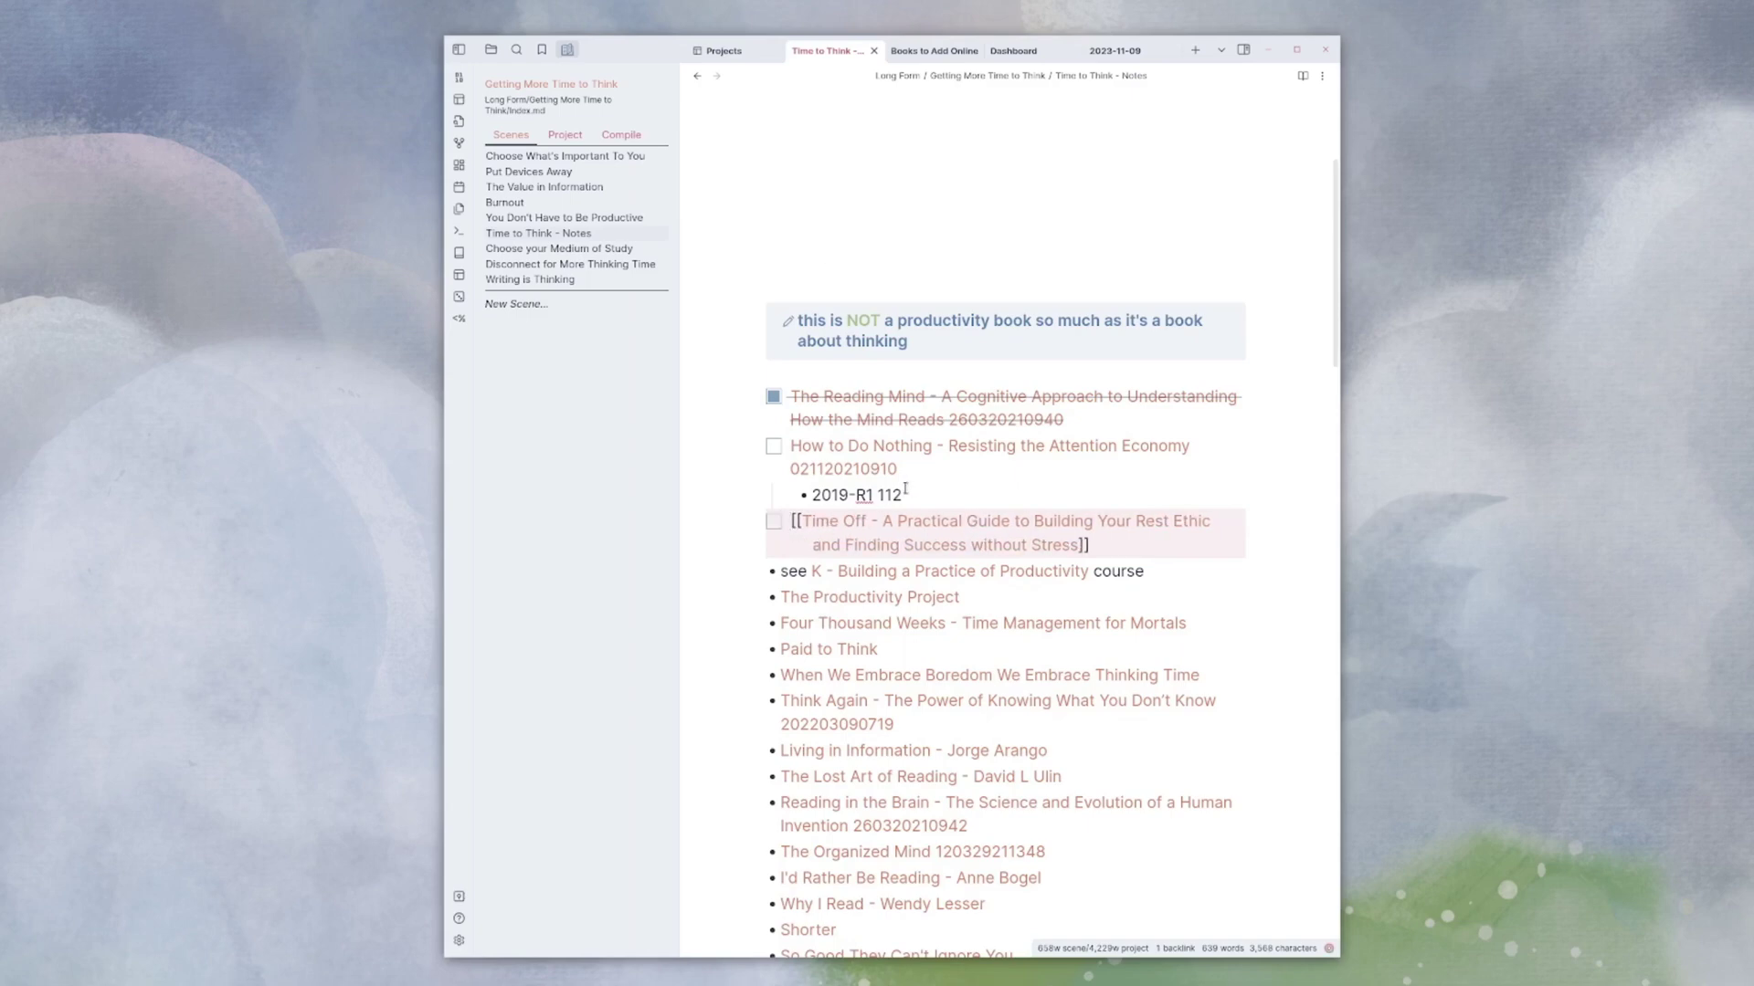
pyautogui.moveTo(906, 493); pyautogui.dragTo(855, 493)
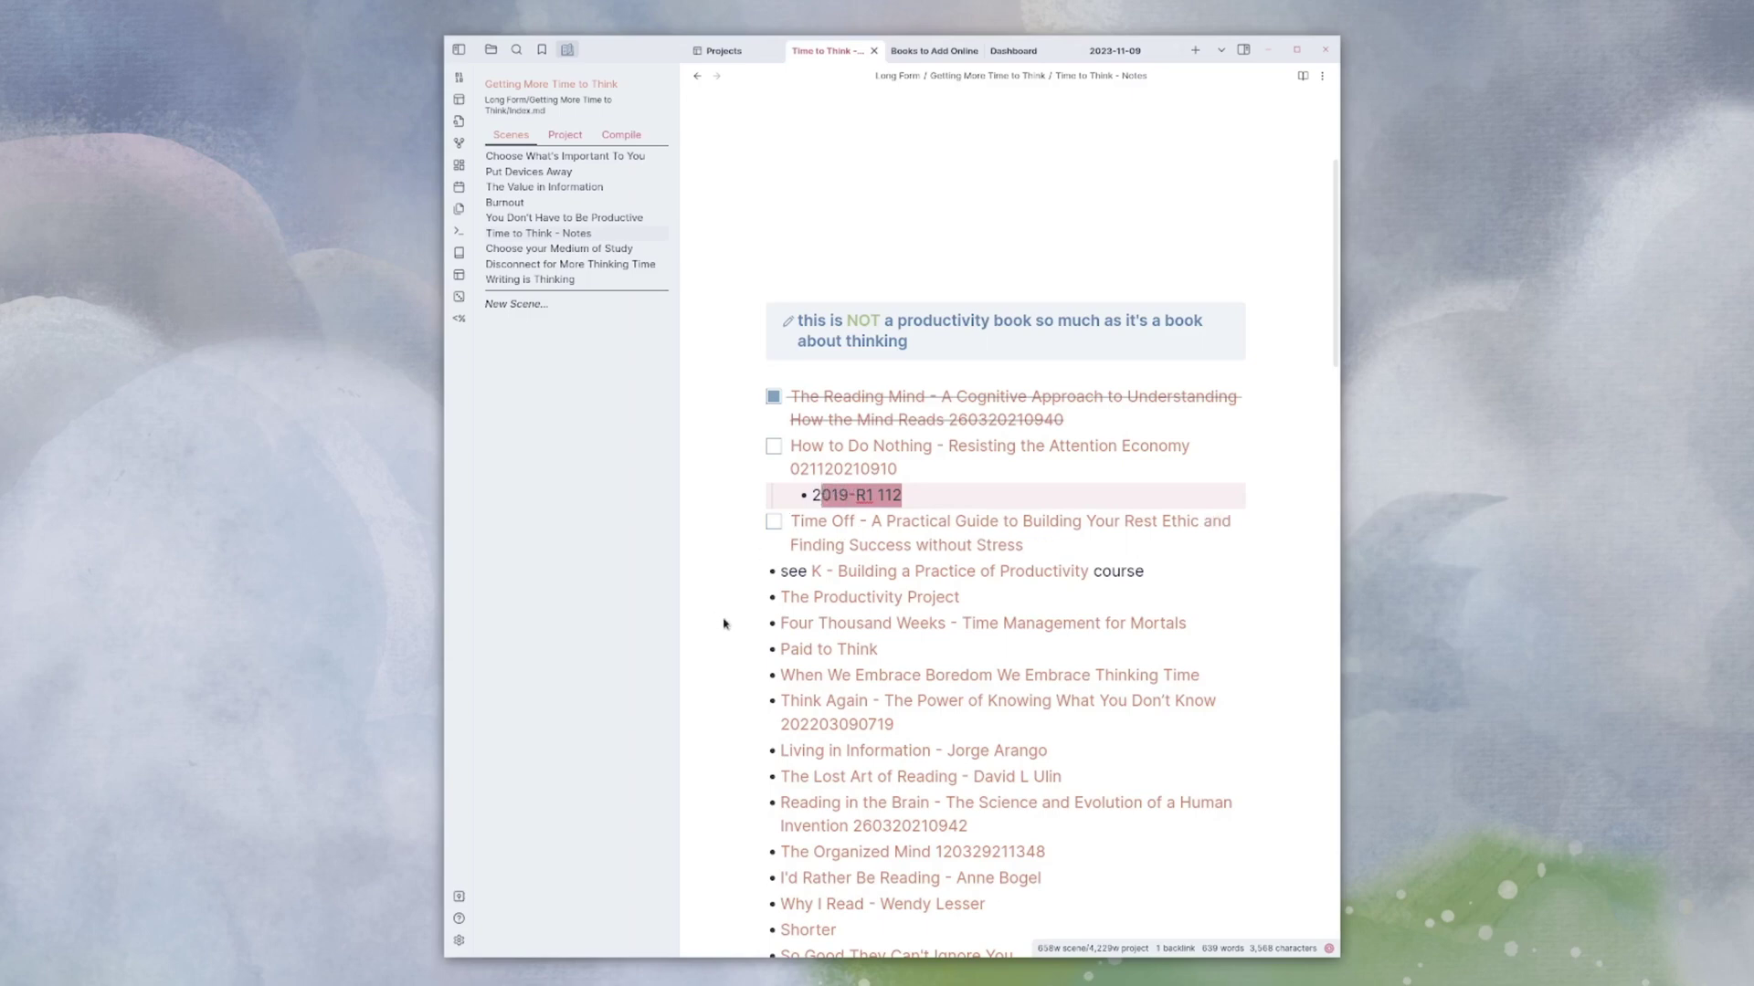
pyautogui.click(775, 572)
pyautogui.scroll(-1, 1000, 617)
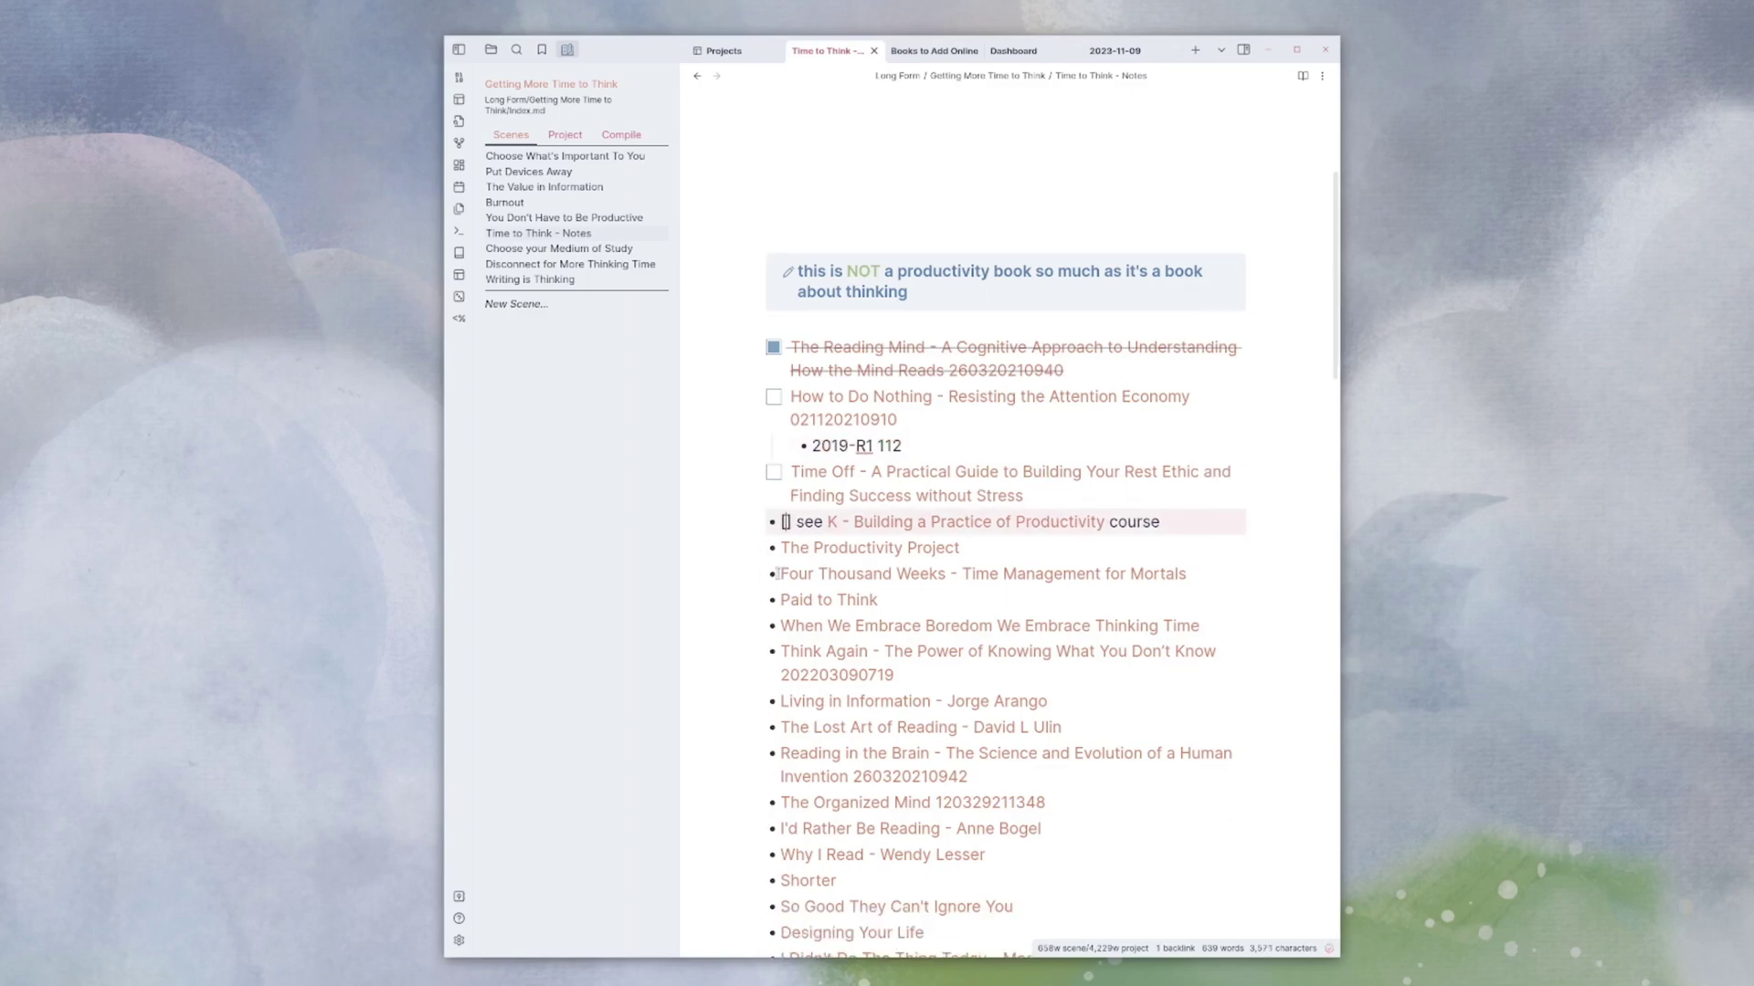
pyautogui.write('[ ]')
pyautogui.press('Down')
pyautogui.scroll(-1, 1000, 617)
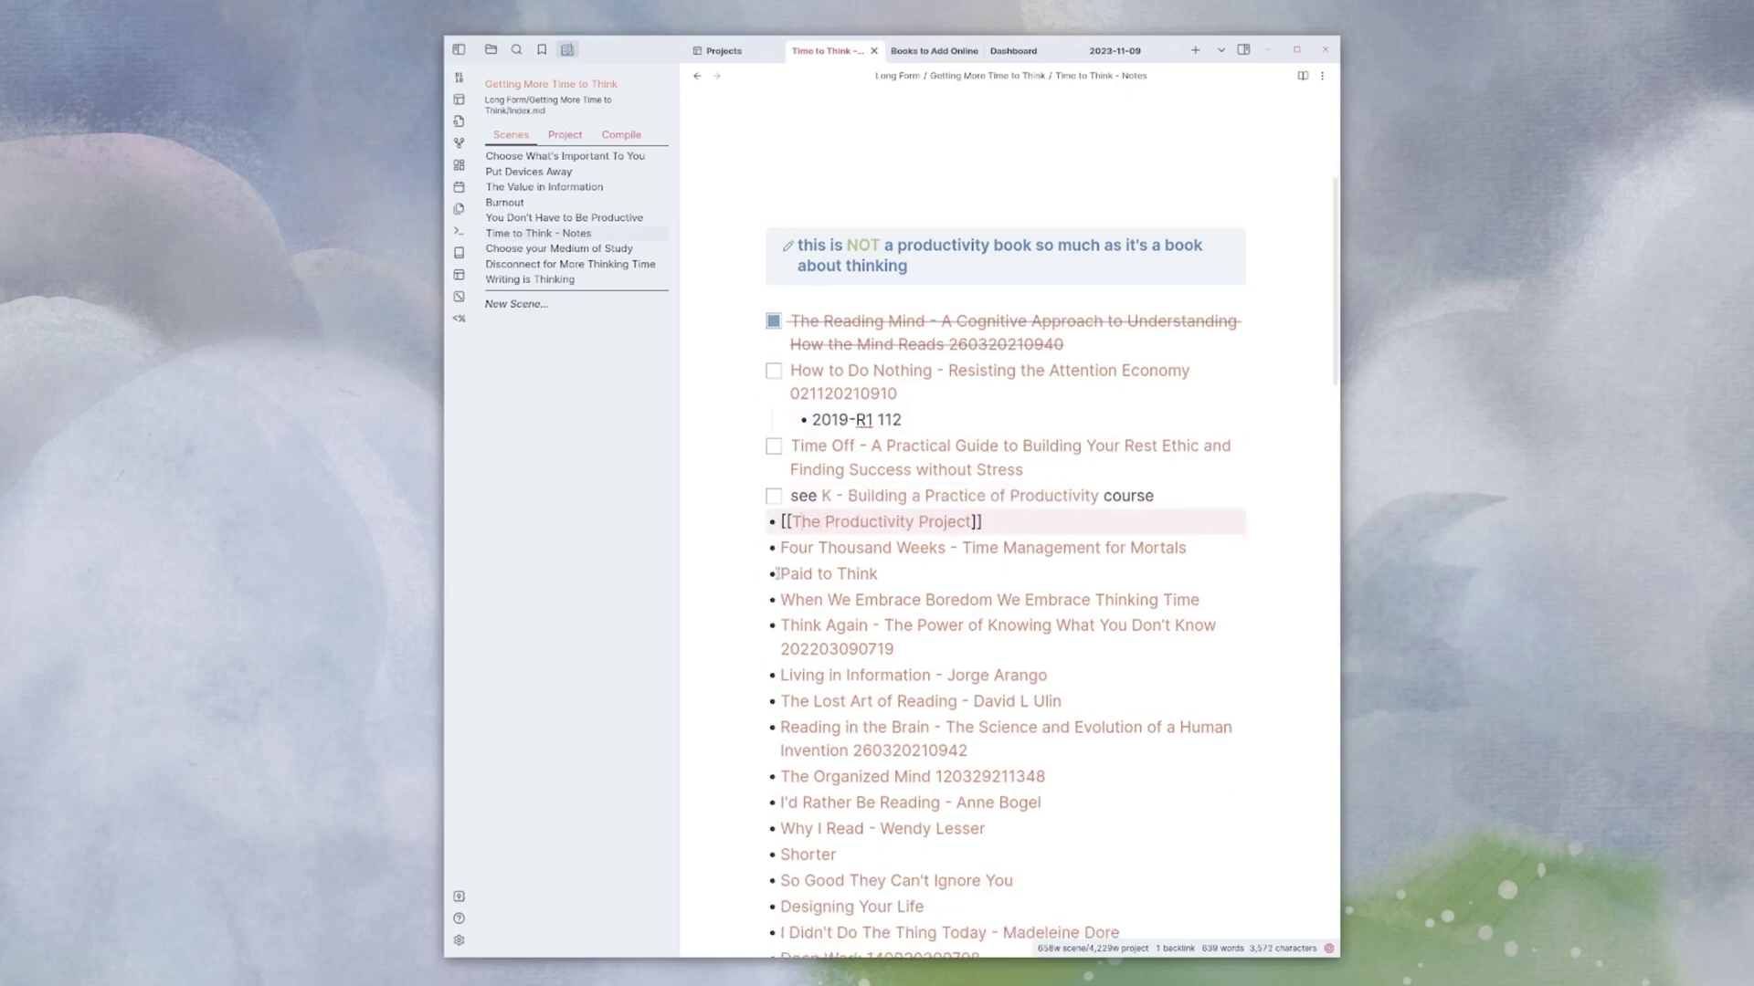
pyautogui.write('[ ]')
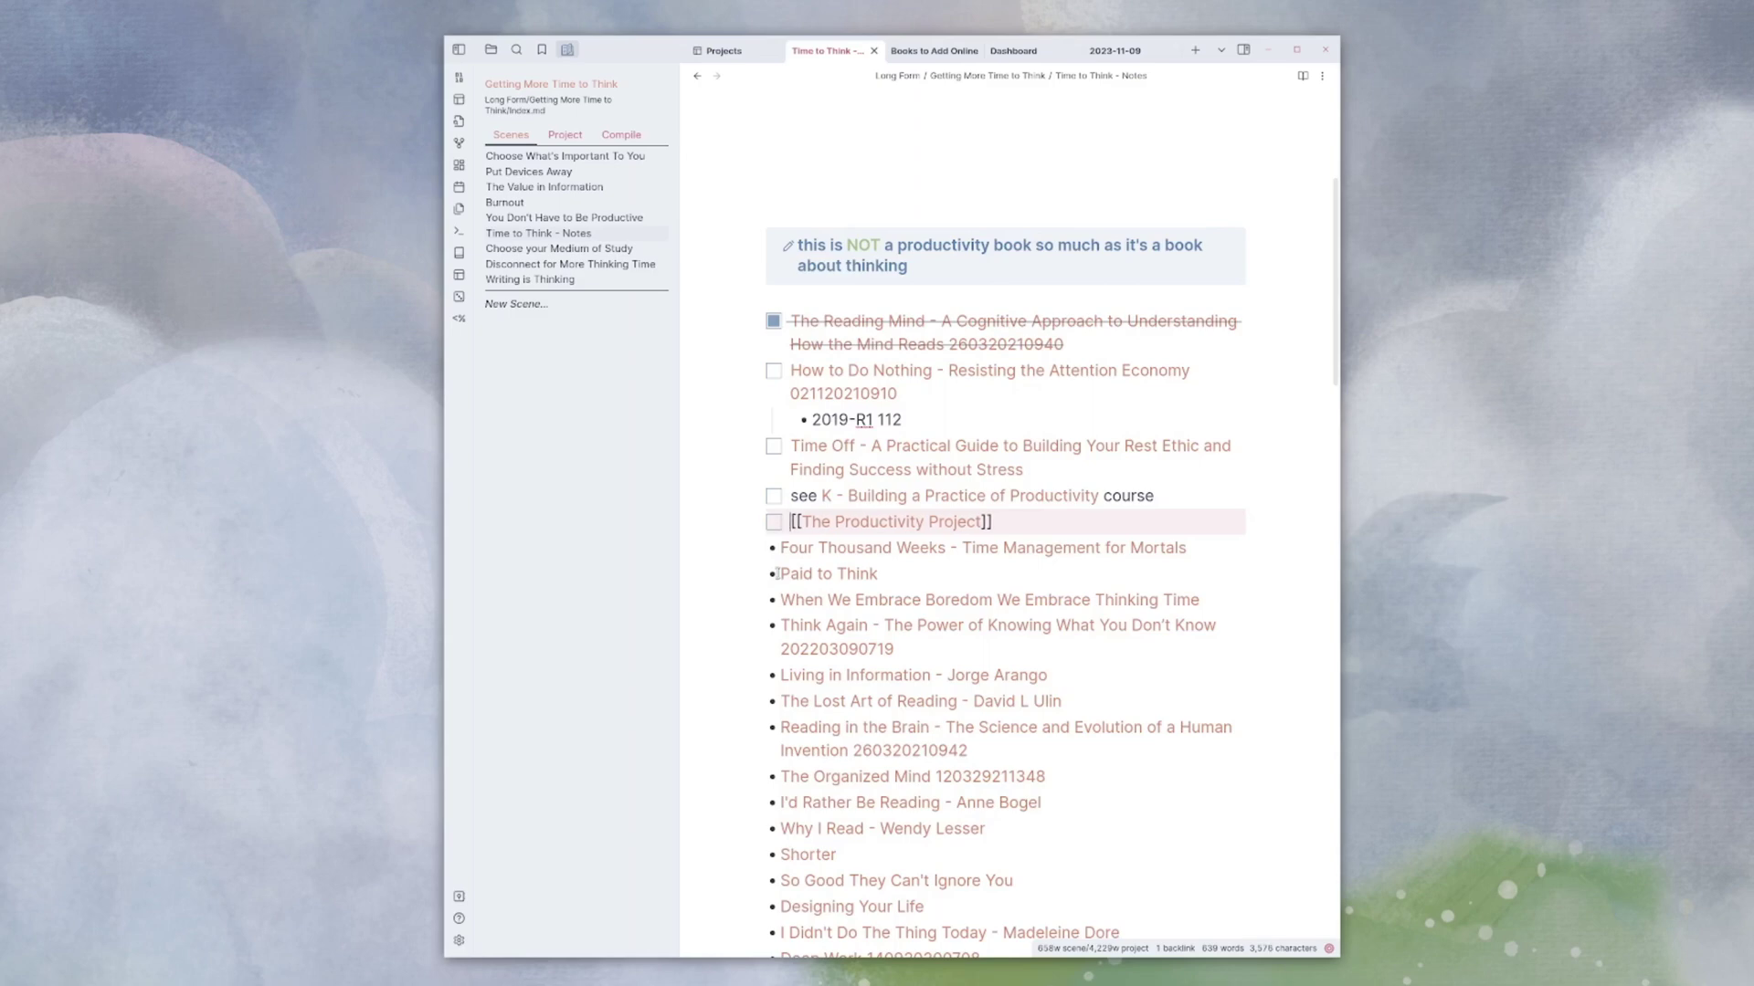